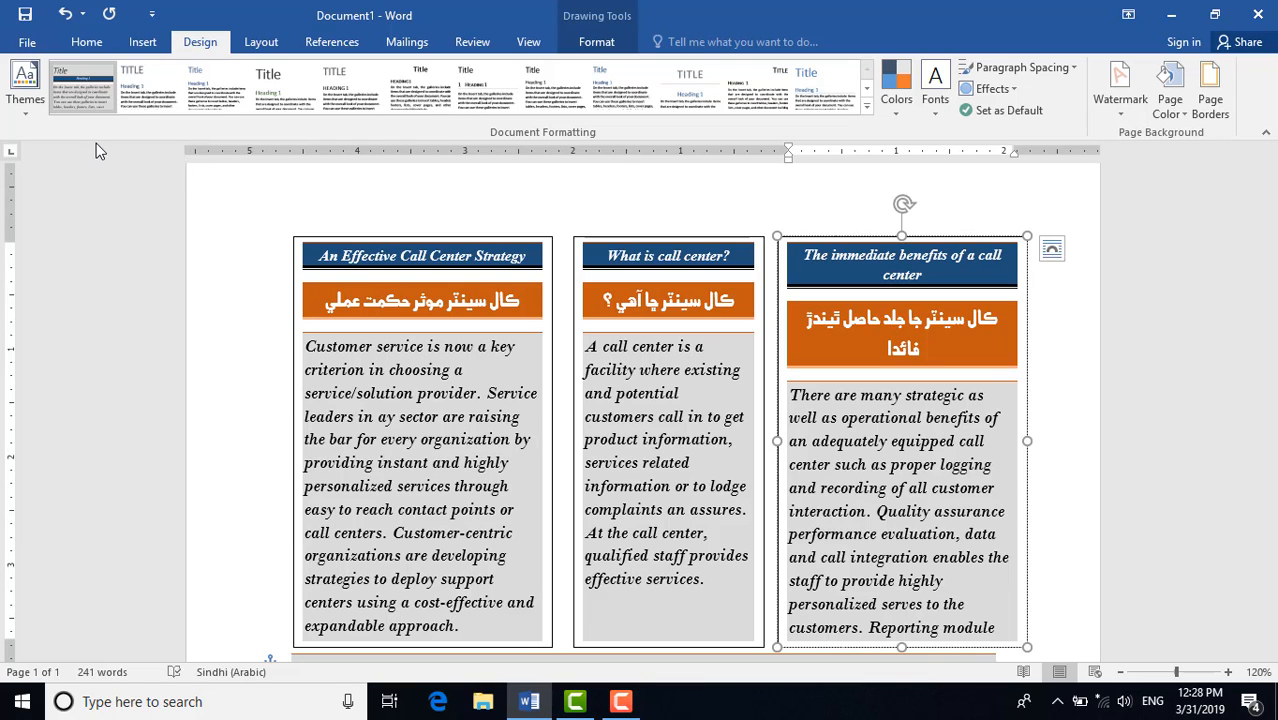
Try different document themes on the call center text boxes, including one with brown headings and pale brown body shading
click(25, 88)
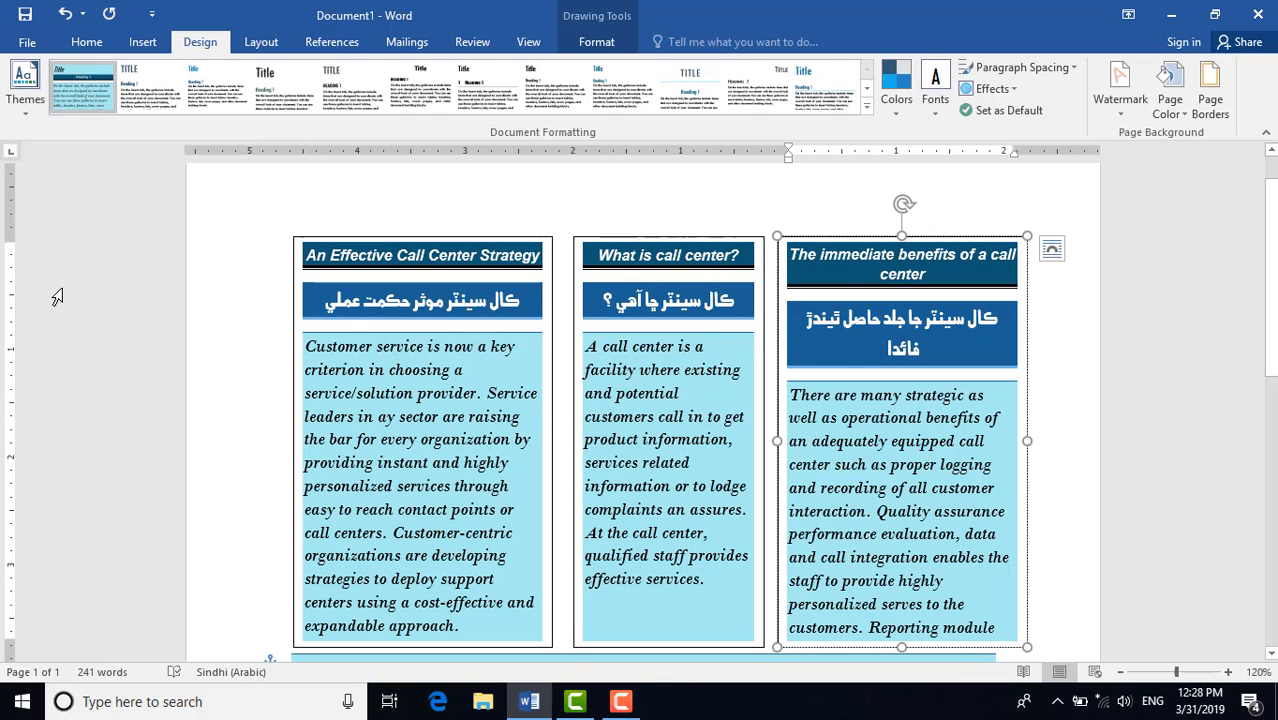
click(25, 85)
click(106, 237)
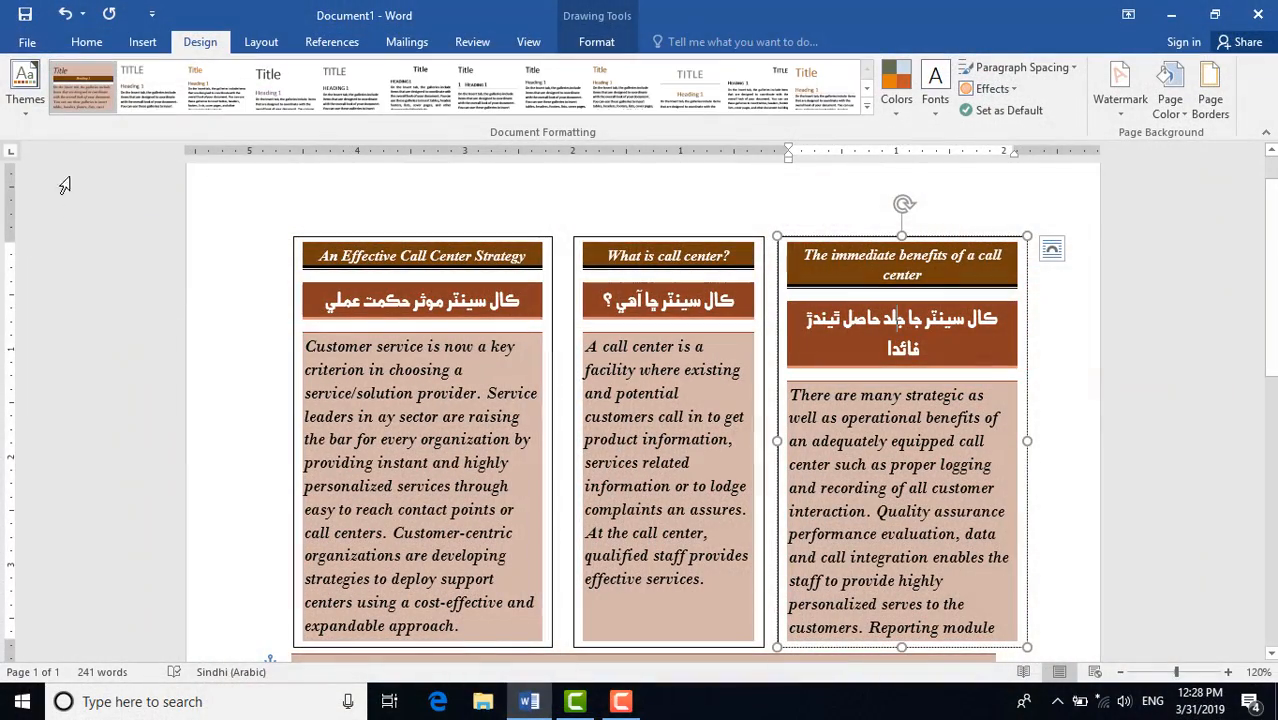
click(25, 85)
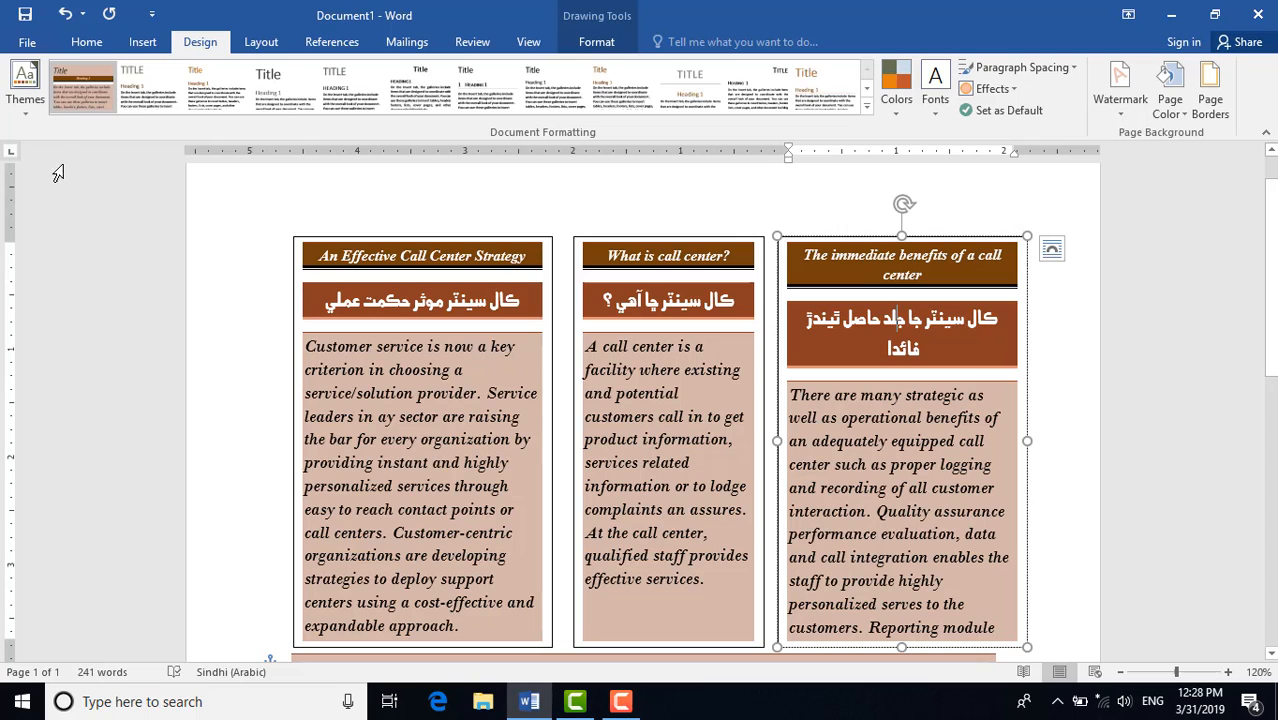
click(25, 85)
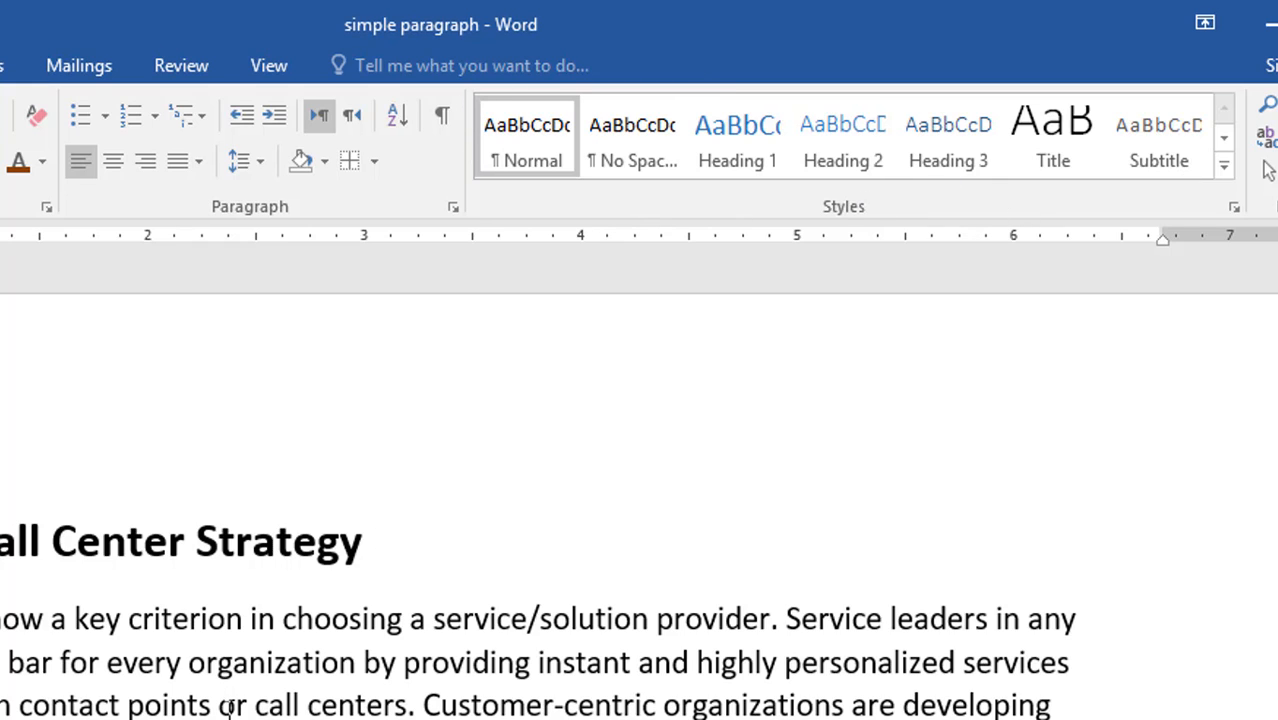
Check which style the body paragraphs of the simple paragraph document use
scroll(435, 540, down, 3)
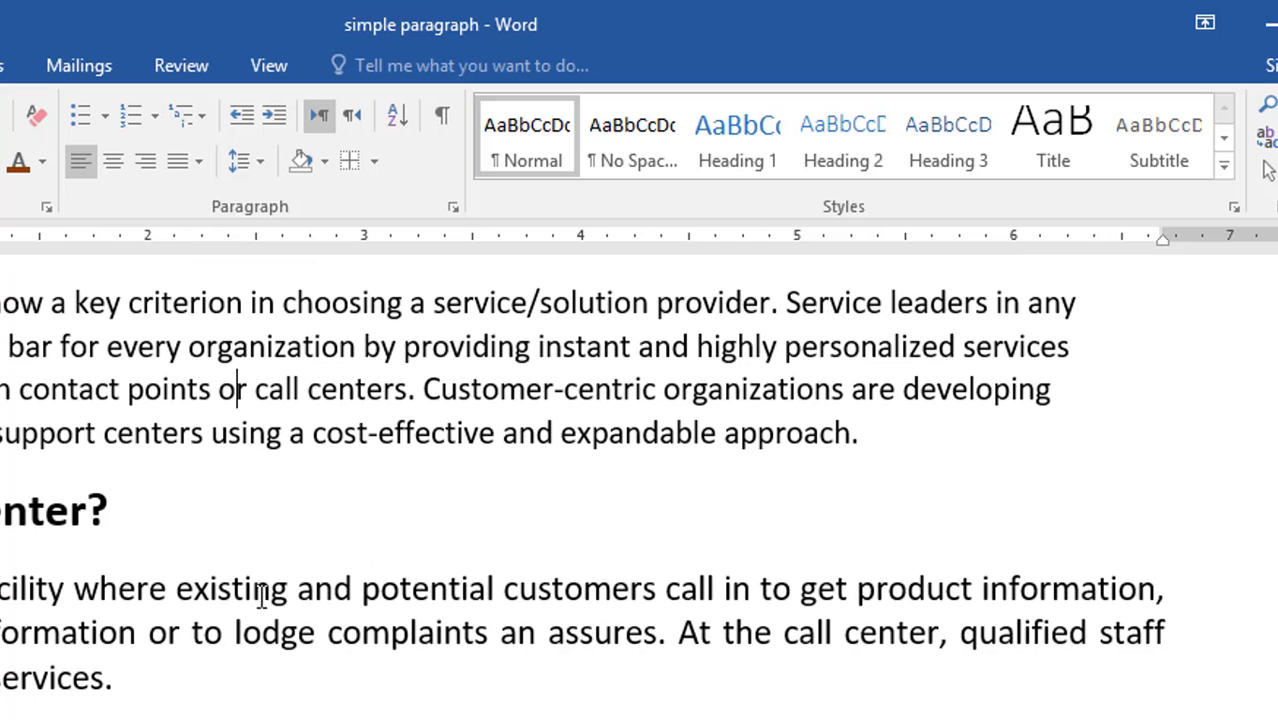
click(256, 592)
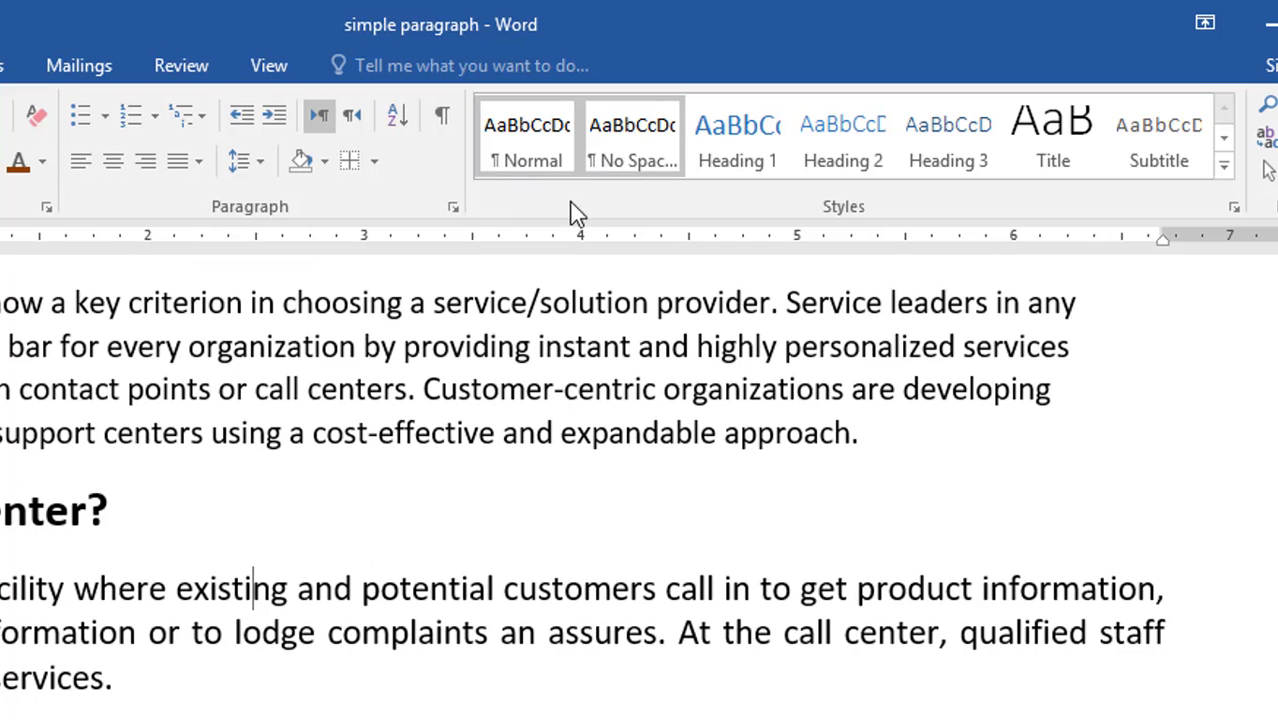
click(530, 142)
scroll(533, 350, up, 3)
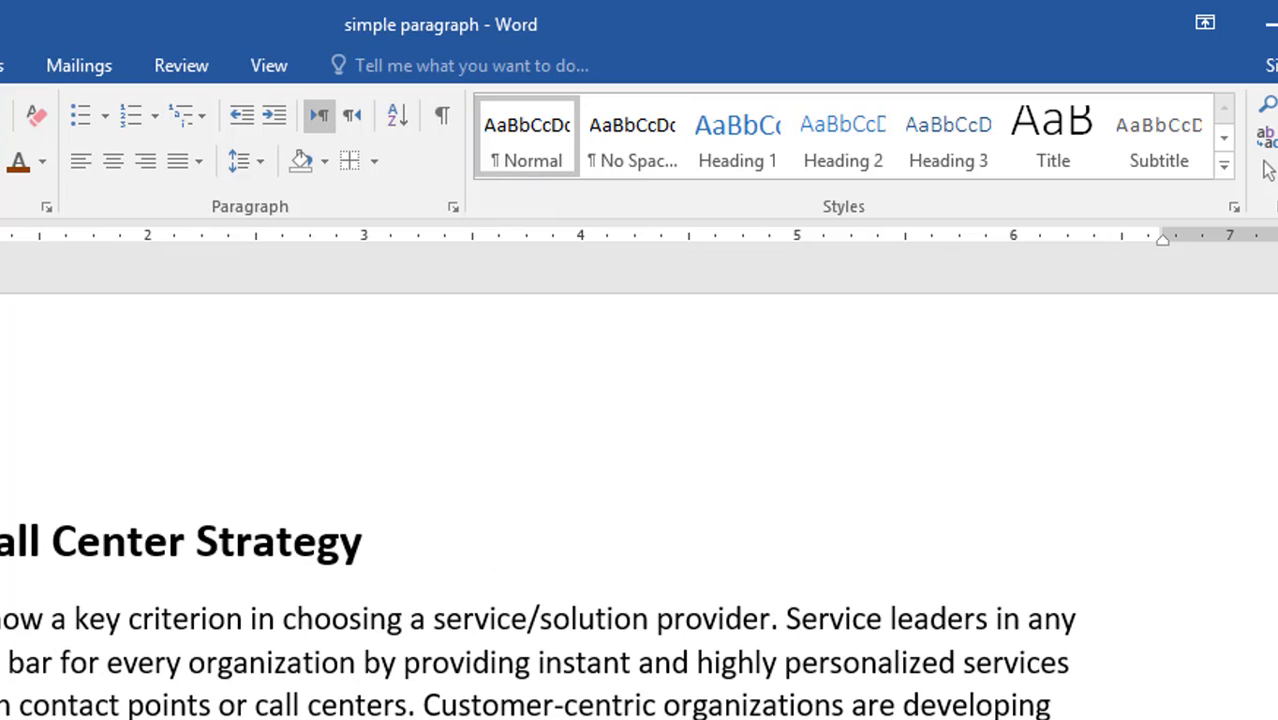
key(ctrl+l)
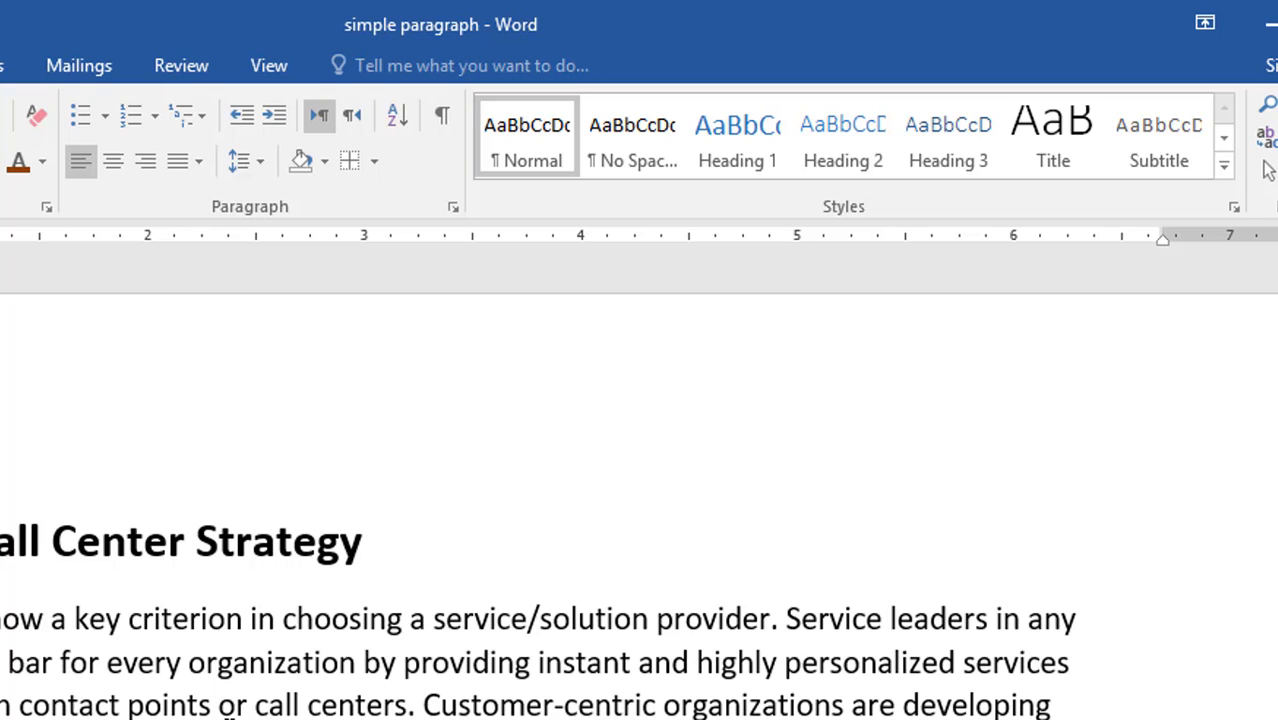
Apply the Heading 1 style to the three headings, from "An Effective Call Center Strategy" to "The immediate benefits of a call center."
click(167, 541)
click(724, 160)
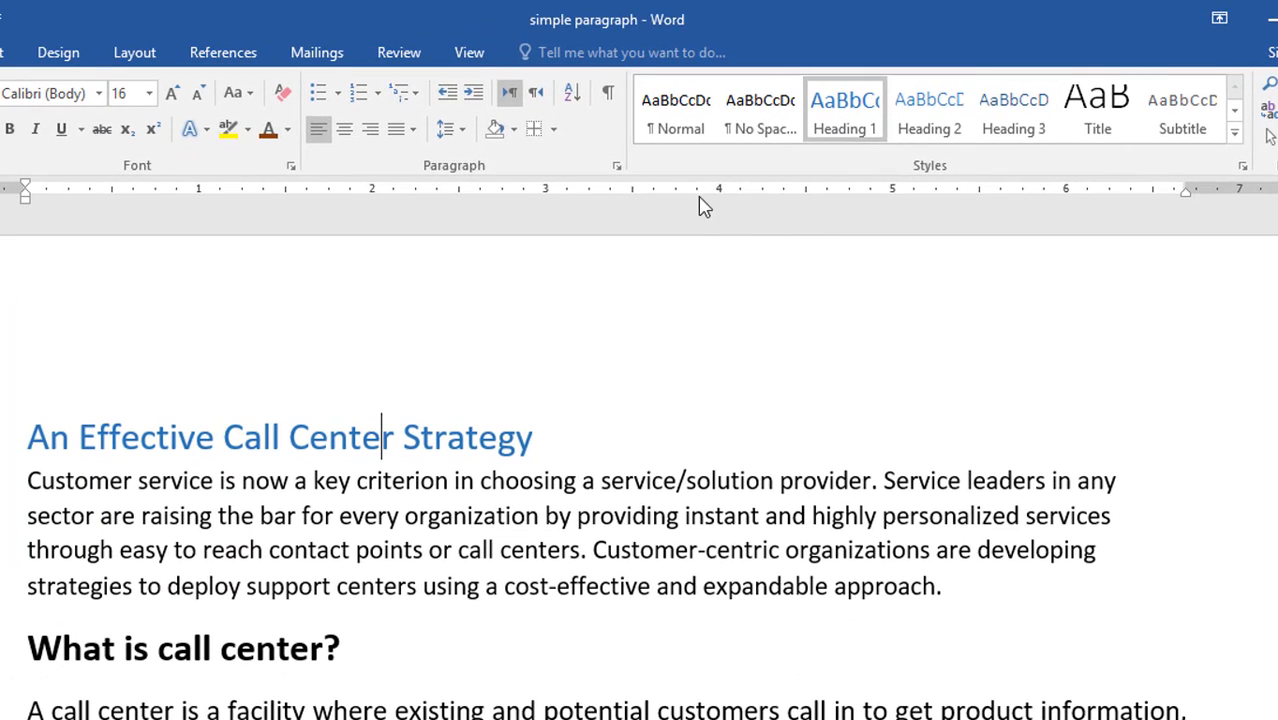
scroll(350, 590, down, 2)
click(238, 482)
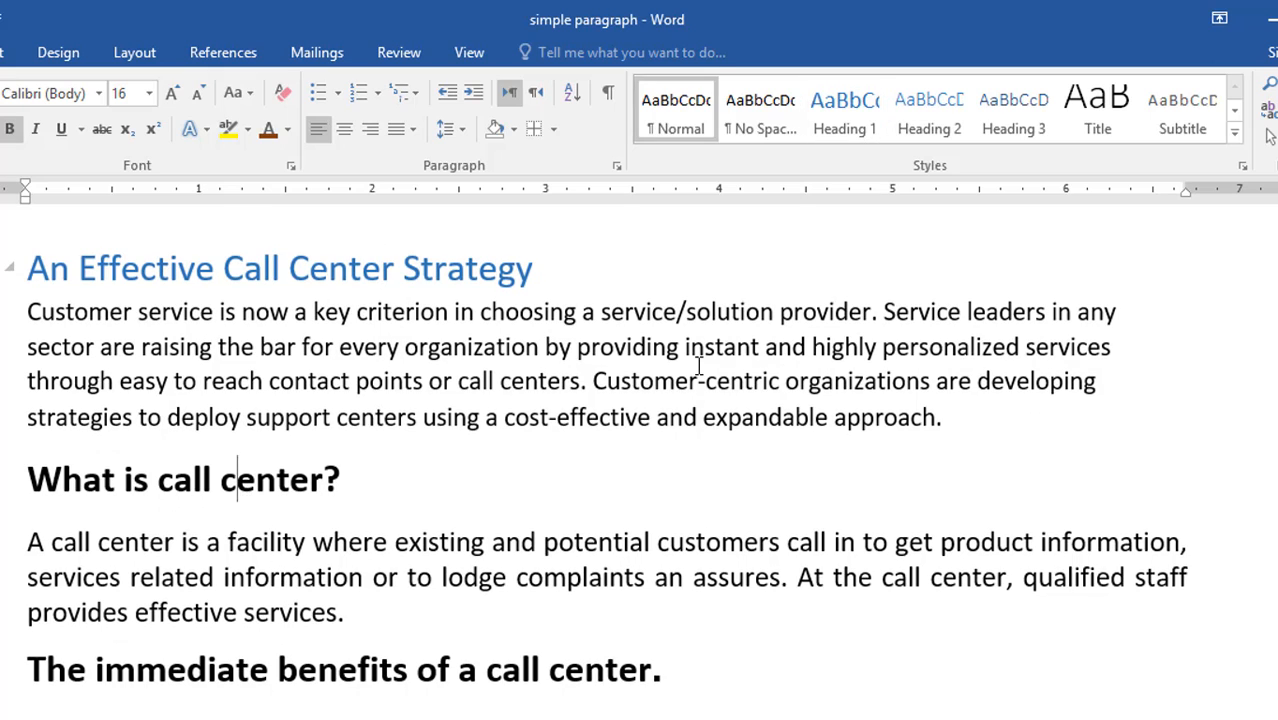
click(844, 112)
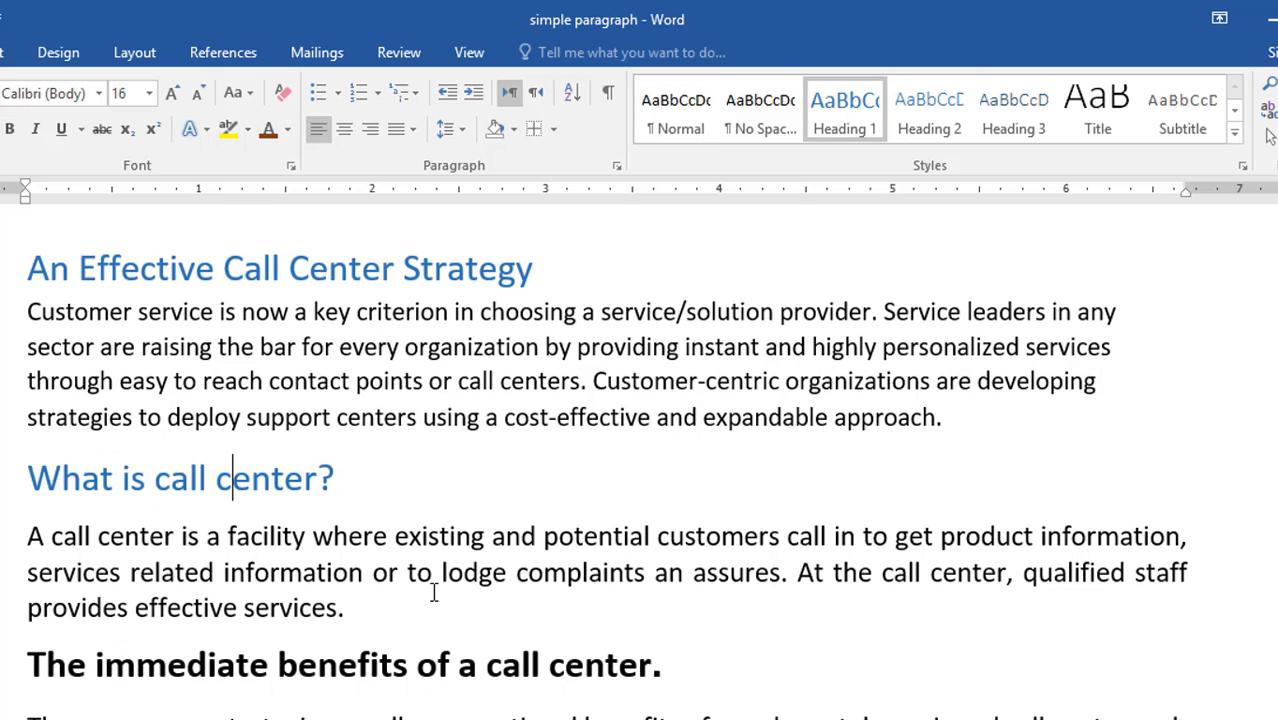
click(465, 672)
click(844, 112)
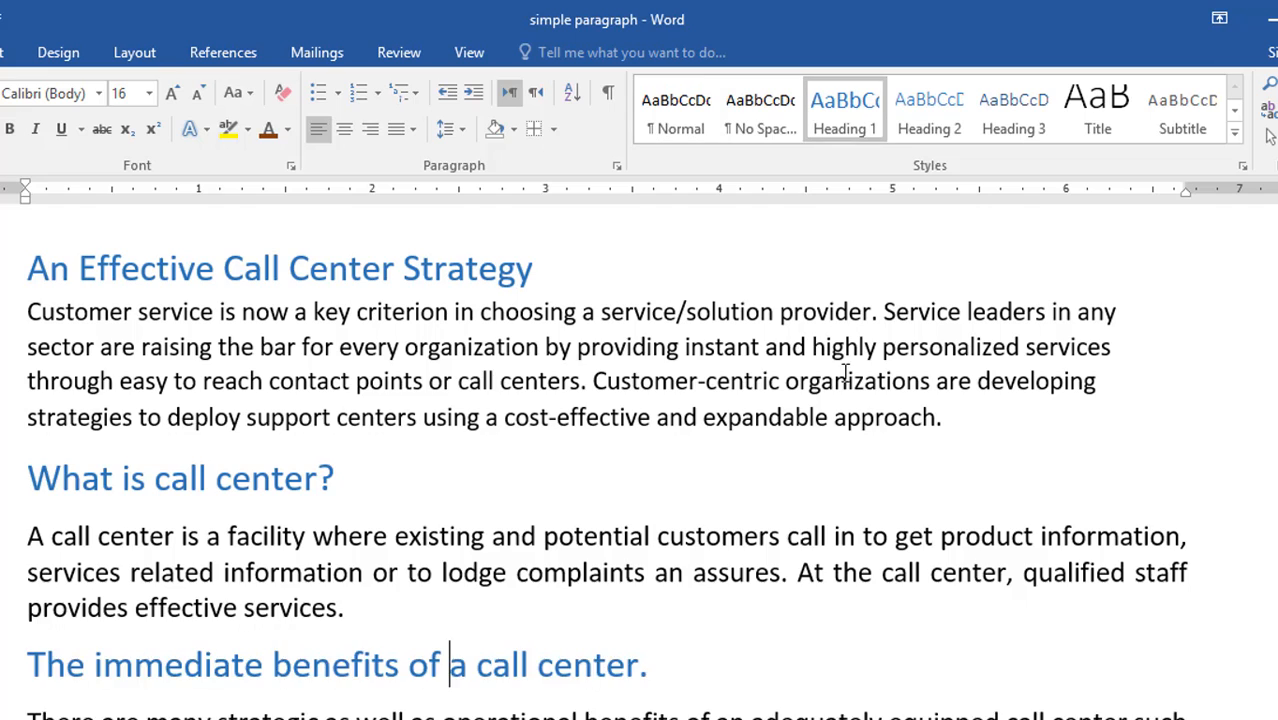
scroll(758, 430, up, 3)
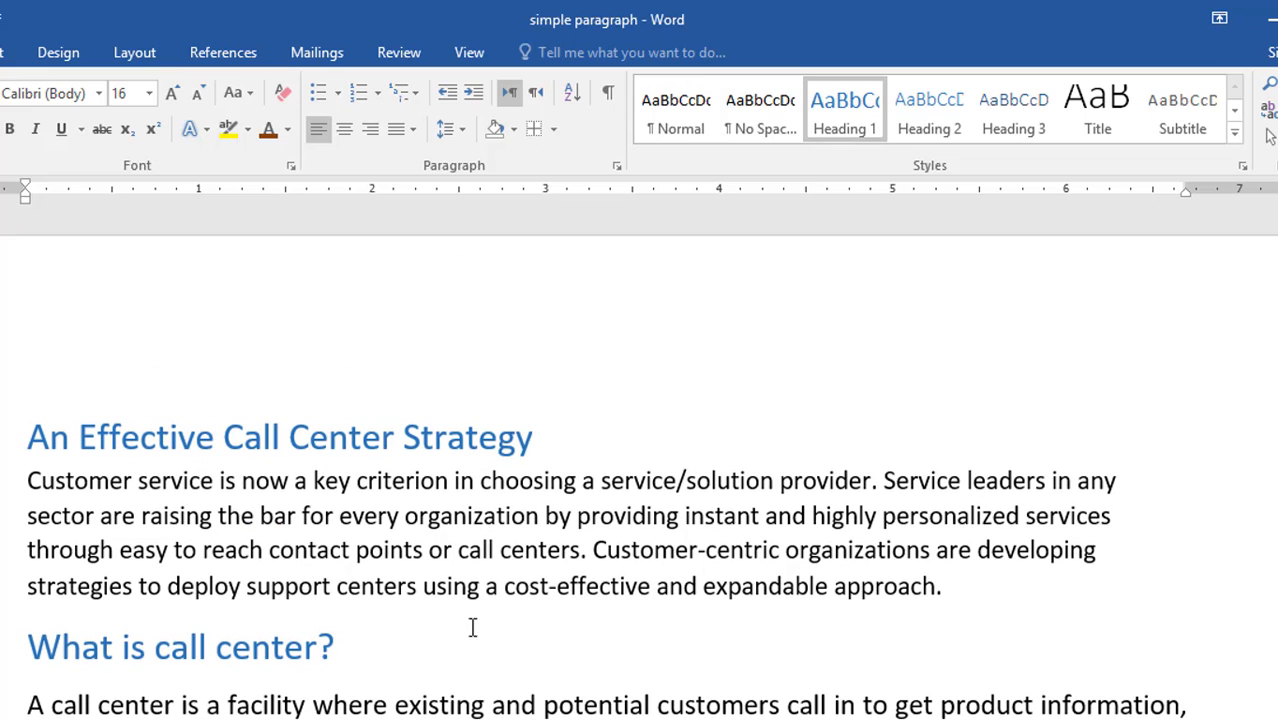
Preview the available gallery styles, such as Title, on the first body paragraph and examine the Create a Style and Clear Formatting options
scroll(473, 627, down, 1)
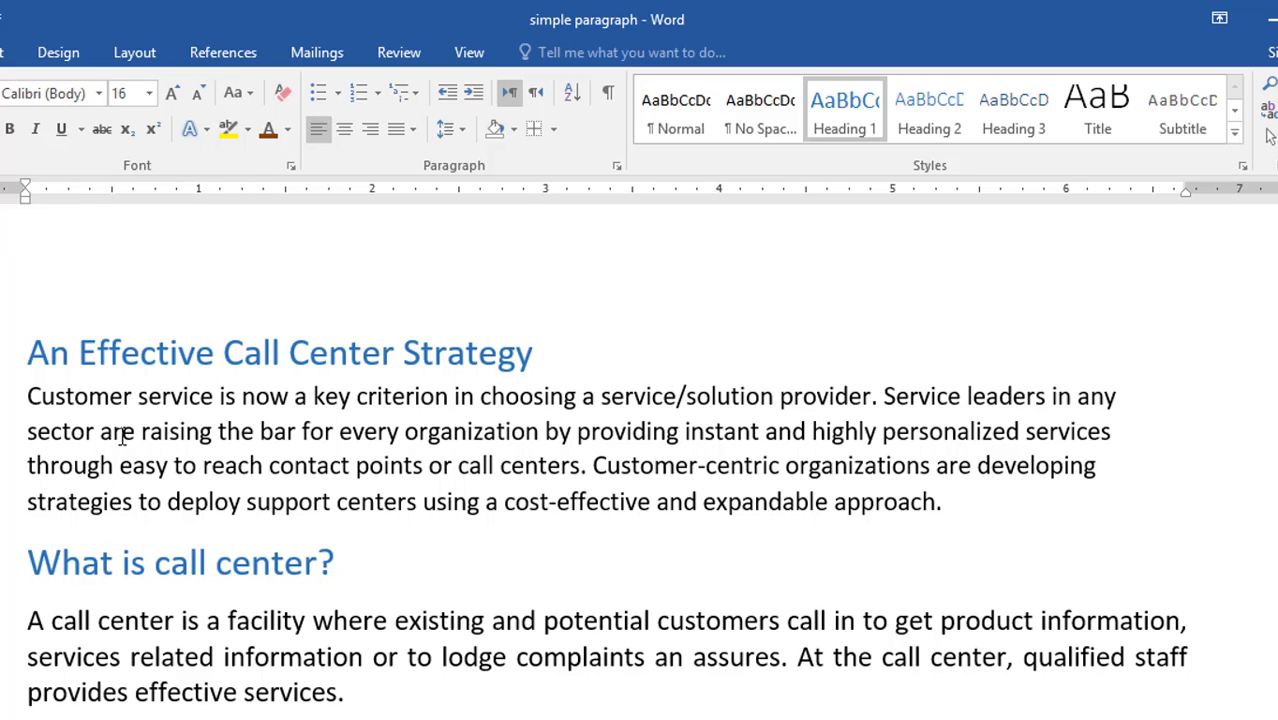
click(545, 444)
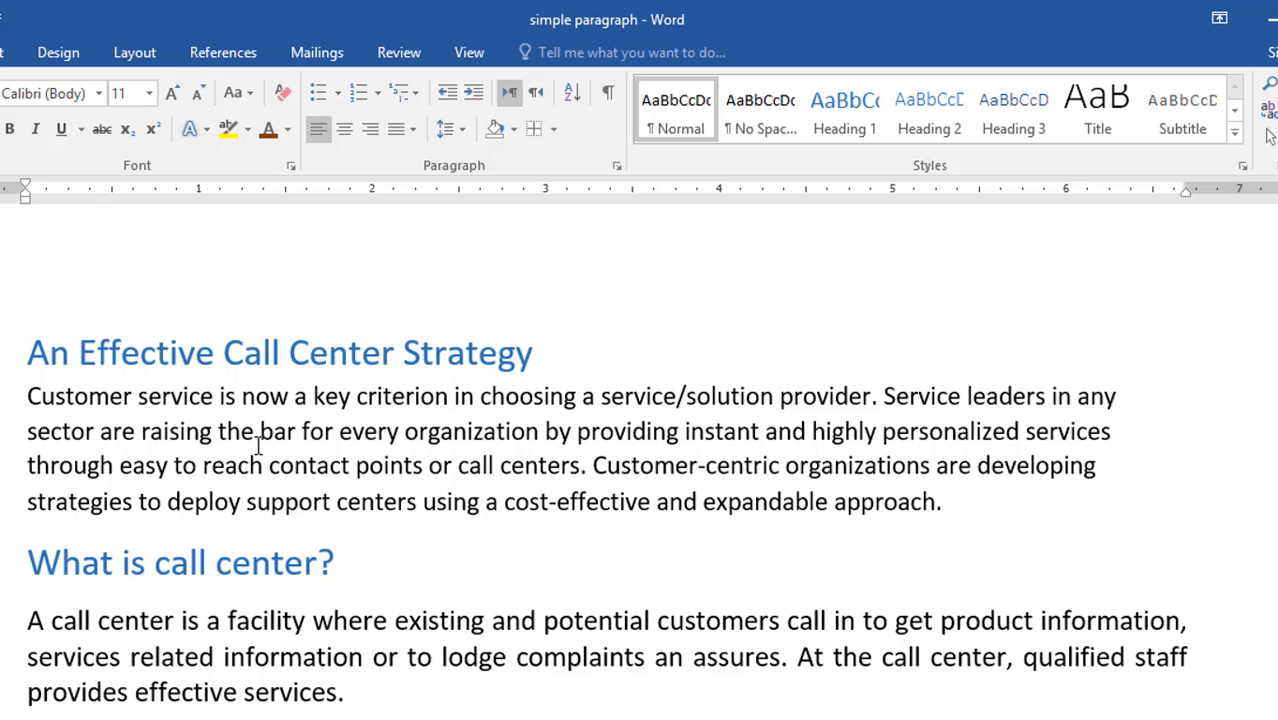
click(748, 108)
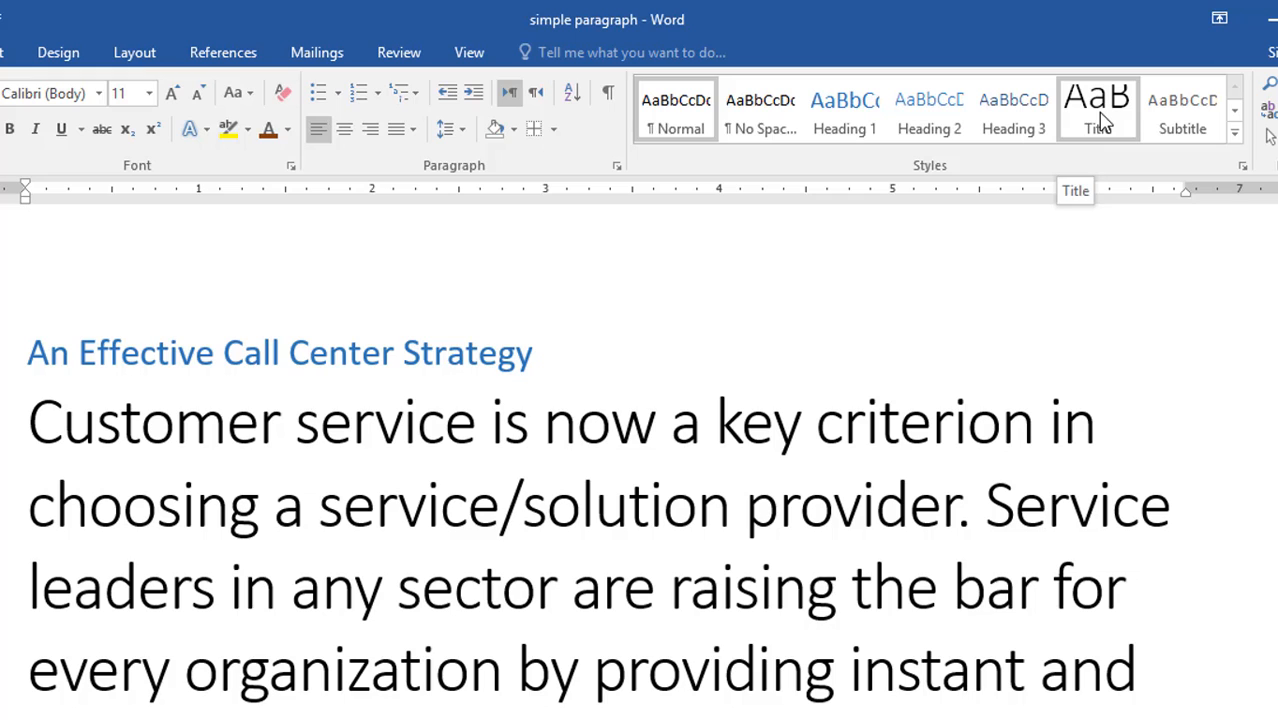
click(1236, 114)
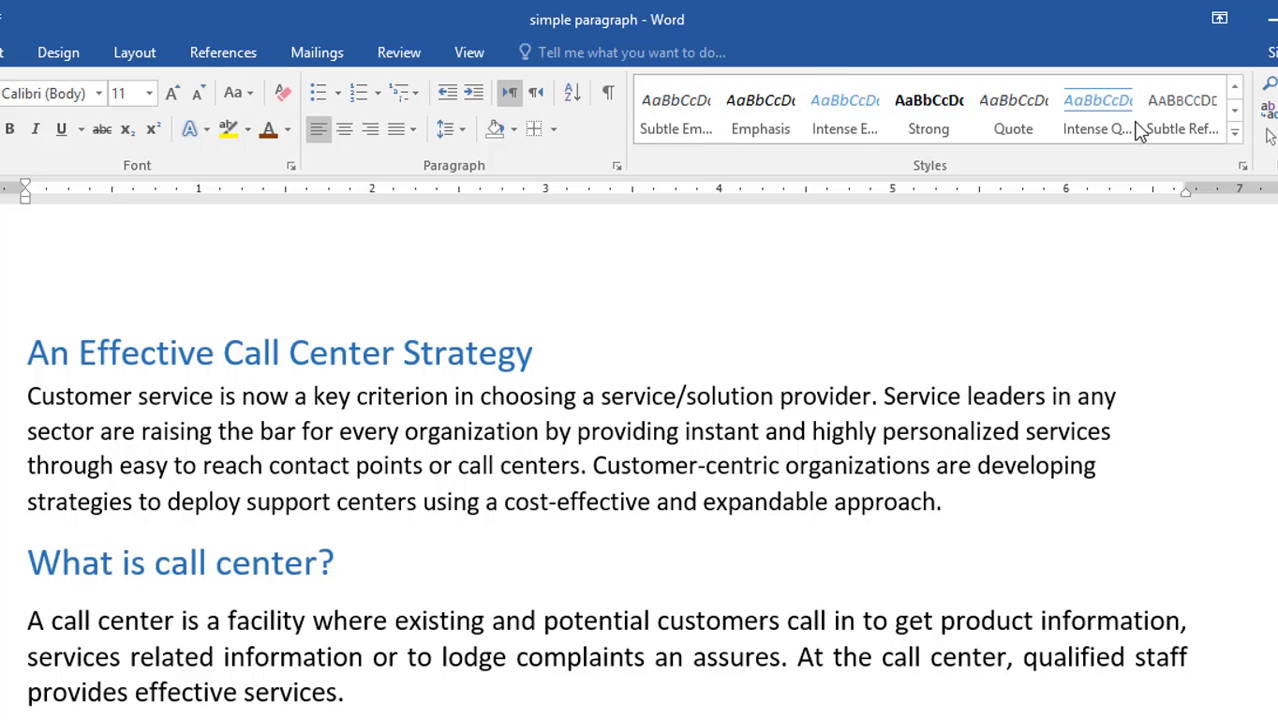
click(1235, 132)
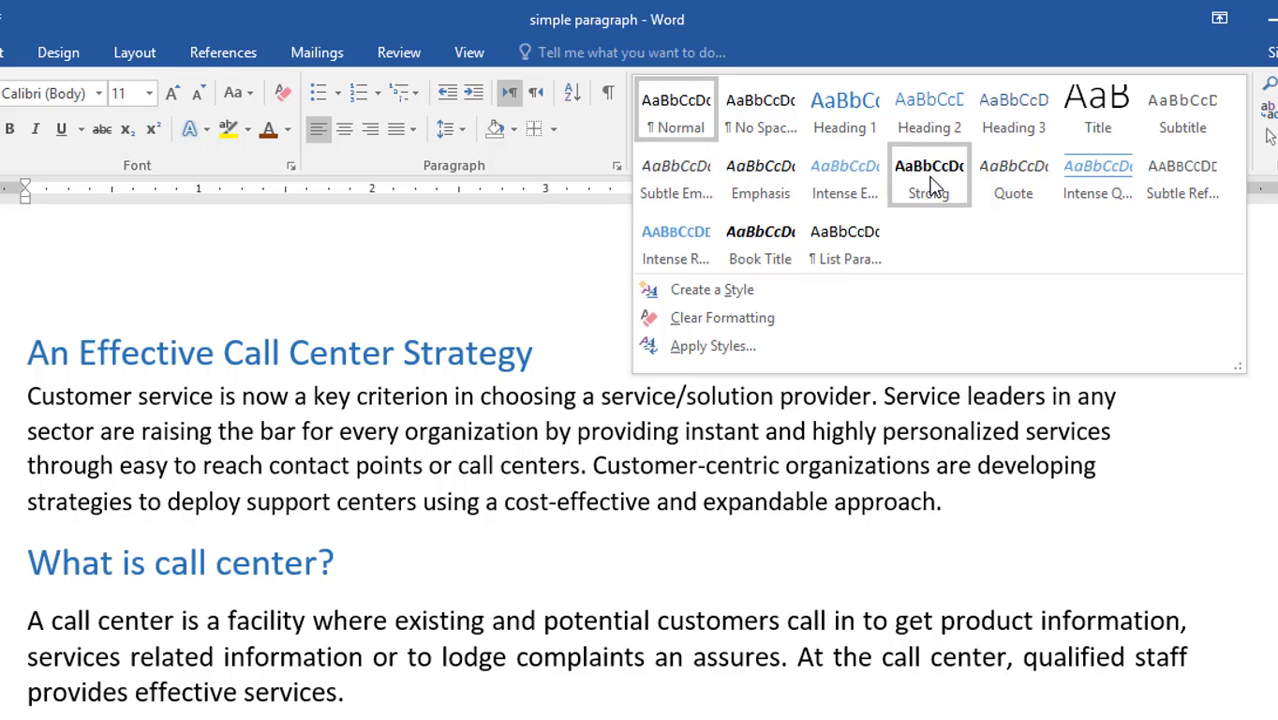
click(390, 505)
triple_click(384, 466)
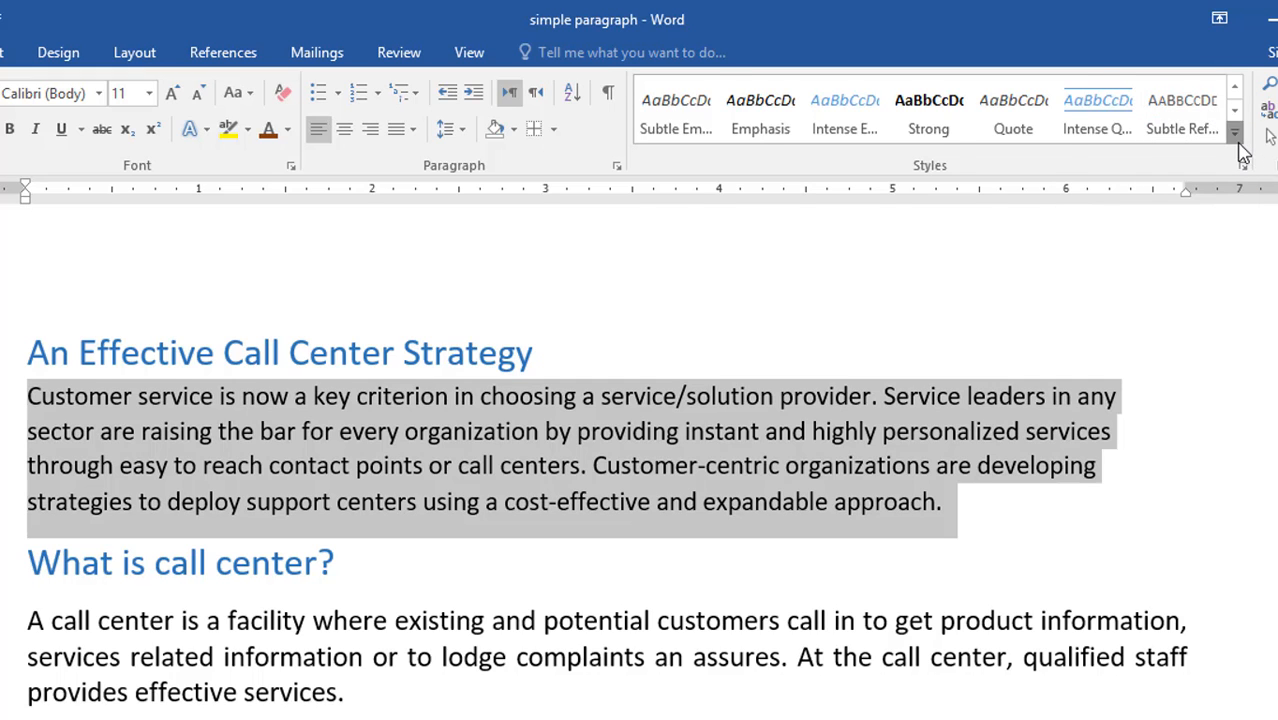
click(1237, 140)
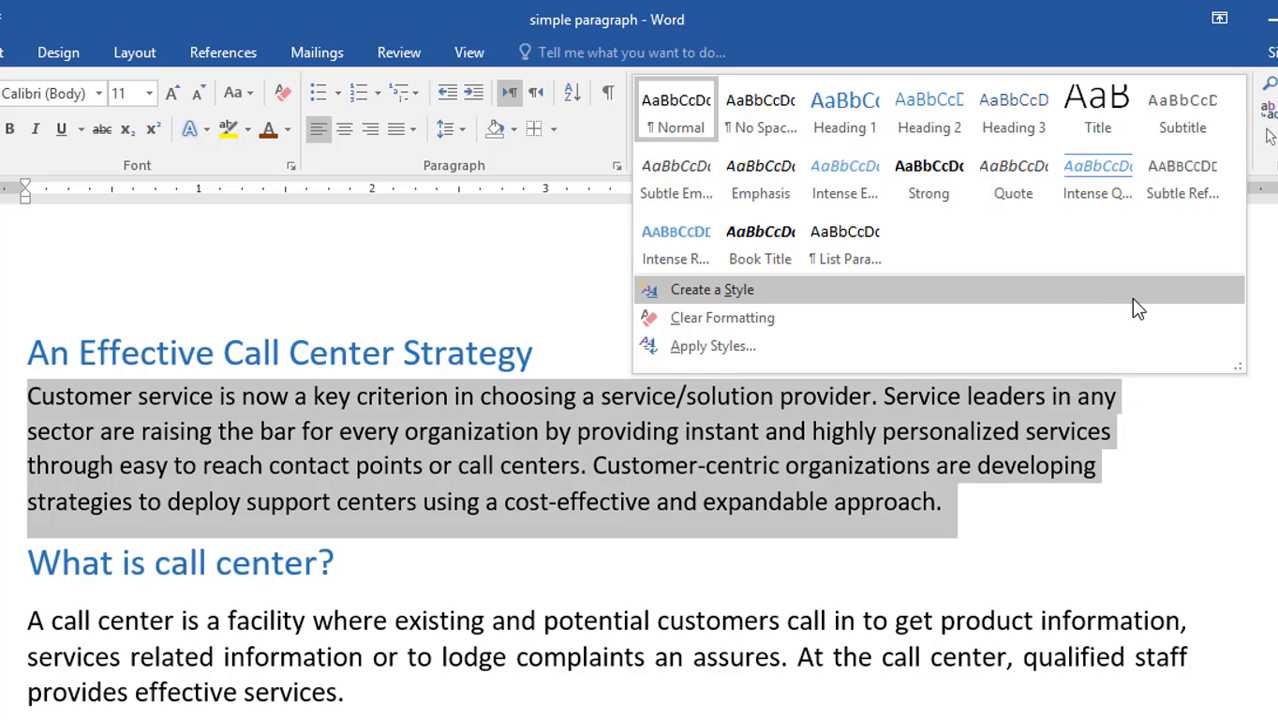
key(Escape)
key(Right)
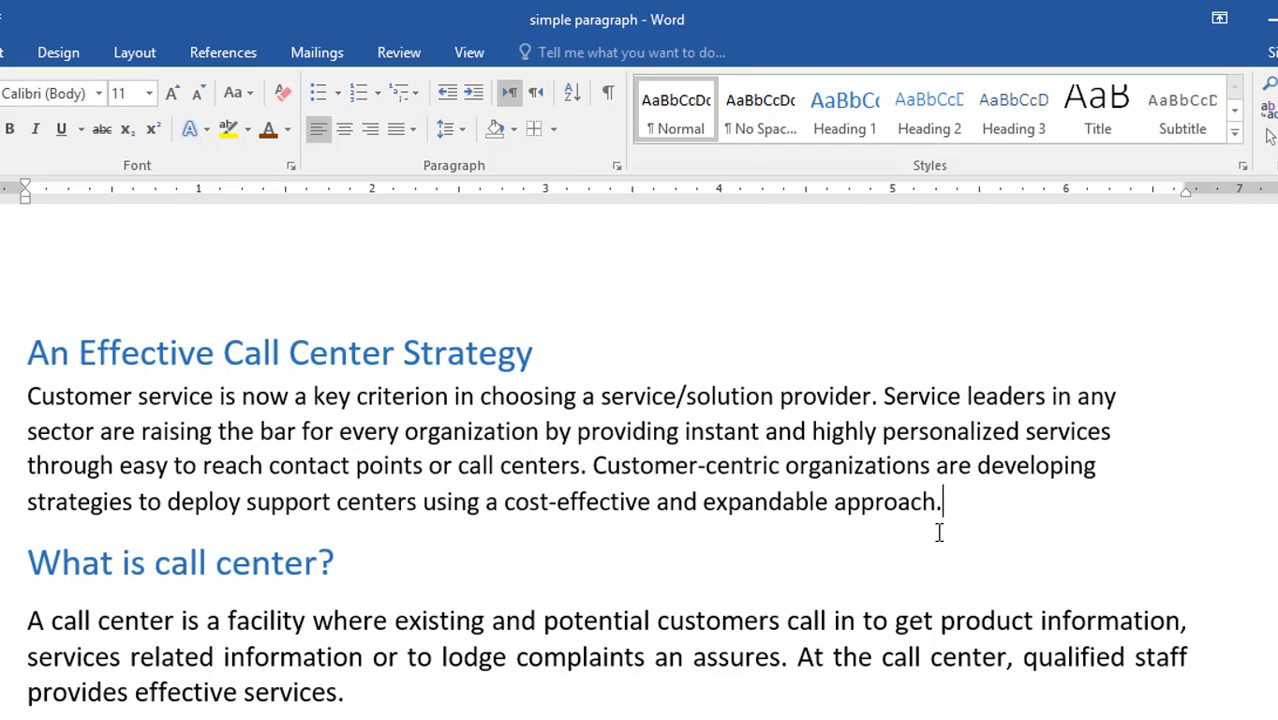
Enlarge the text of the body paragraph under "An Effective Call Center Strategy" to 12 pt and colour it brown
click(327, 431)
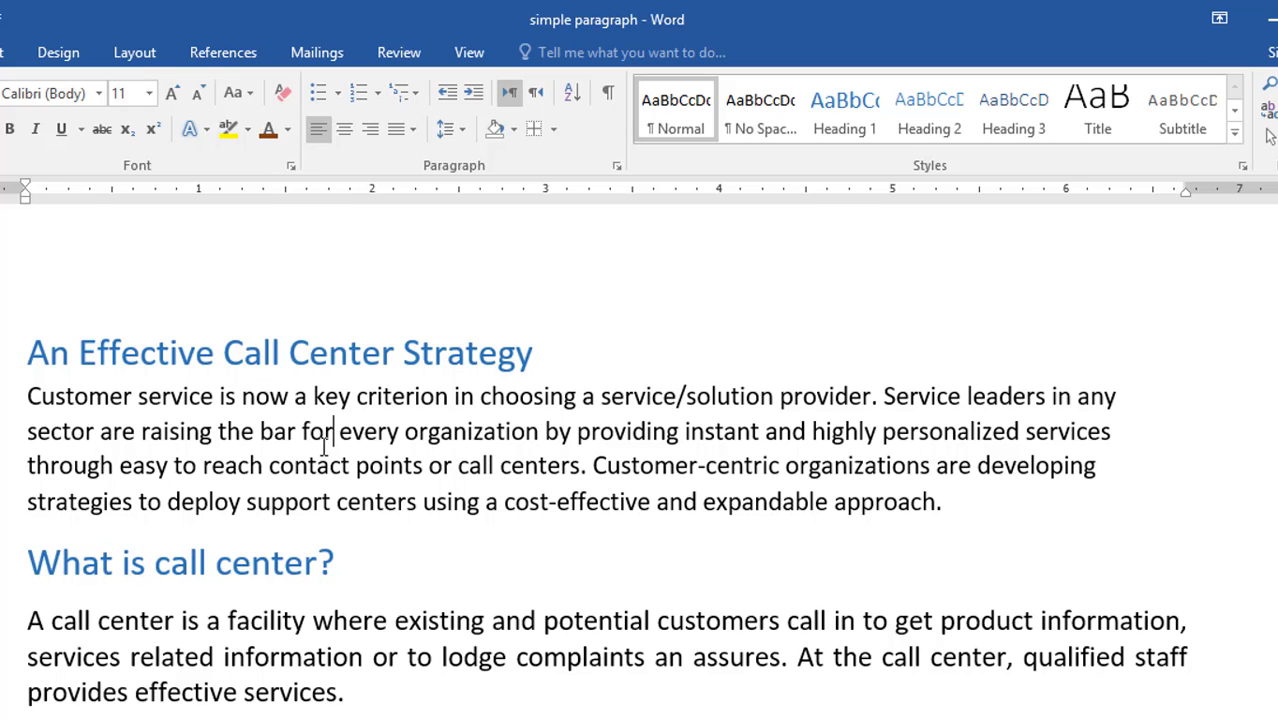
click(553, 473)
drag(955, 503, 32, 418)
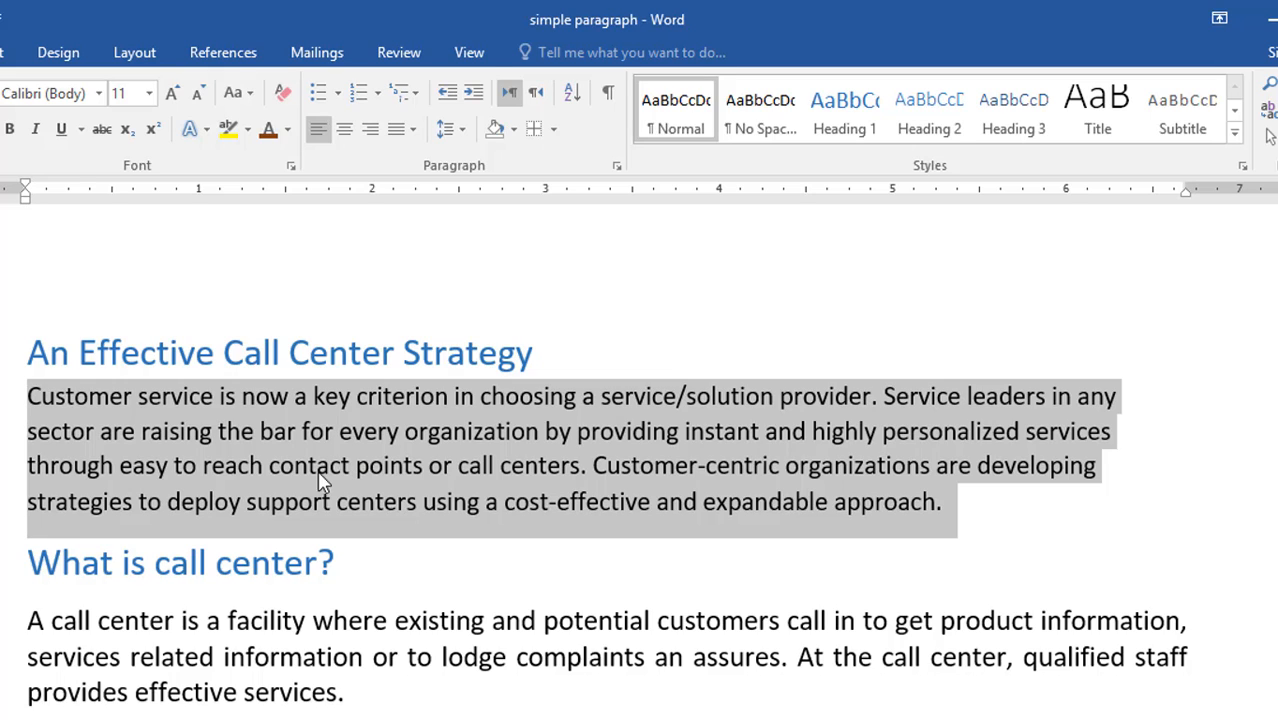
click(174, 97)
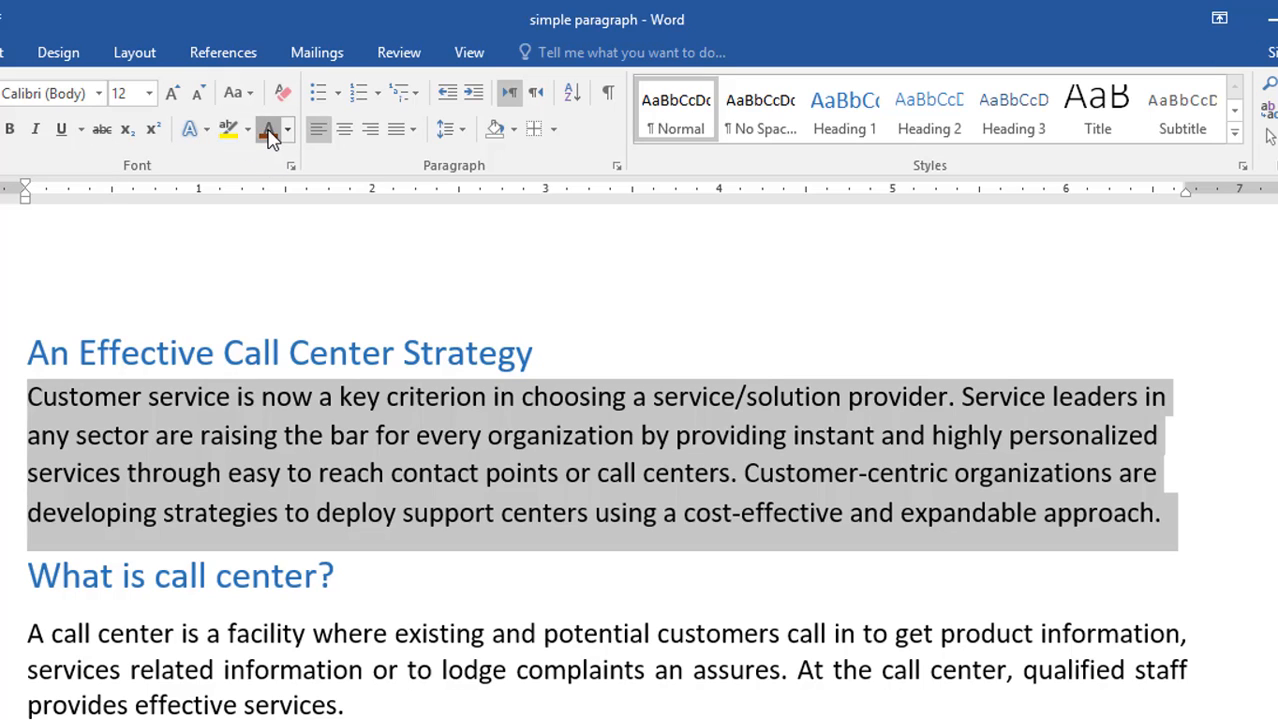
click(268, 131)
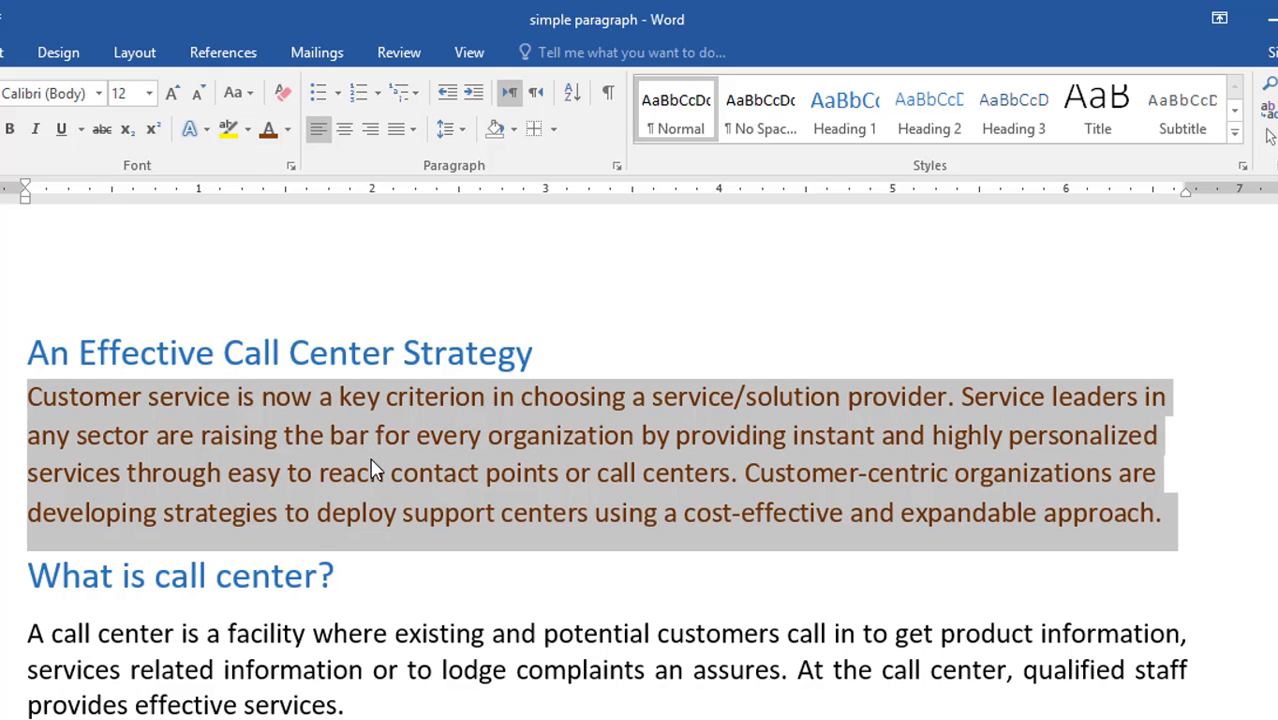
Set the font of the selected first body paragraph to Times New Roman
click(50, 92)
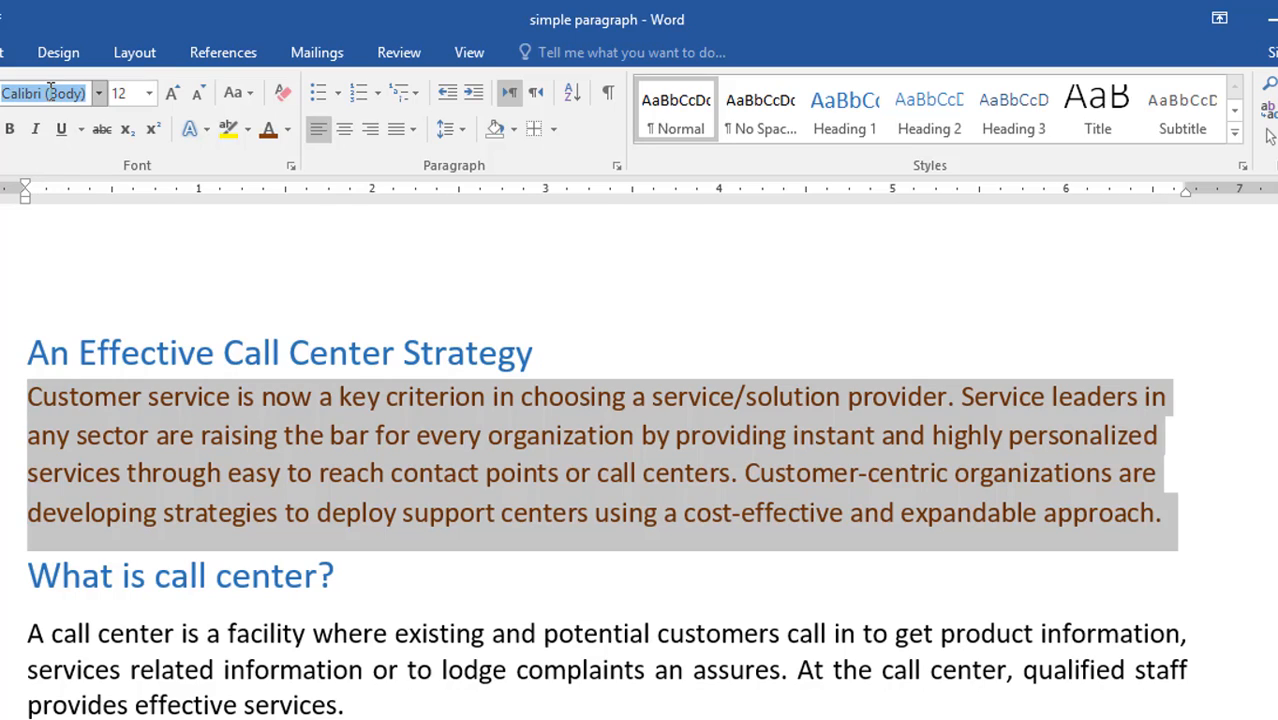
text(Times New Ro)
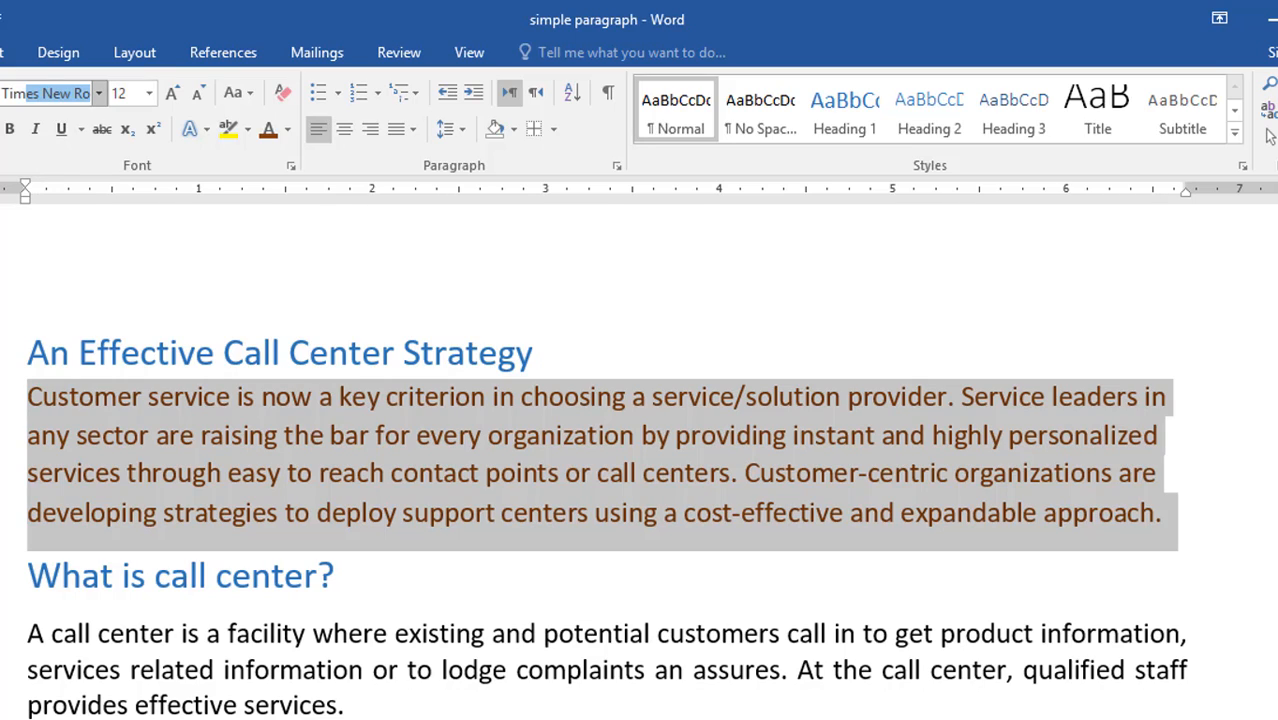
key(Tab)
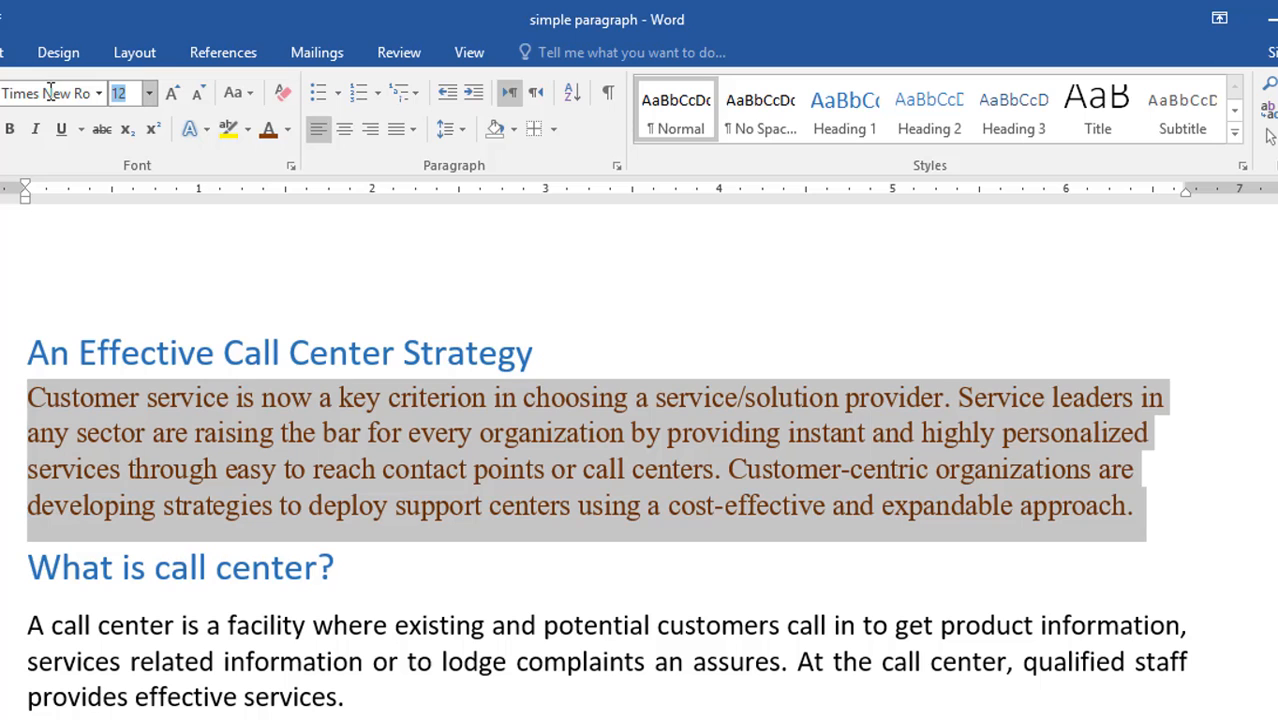
click(52, 92)
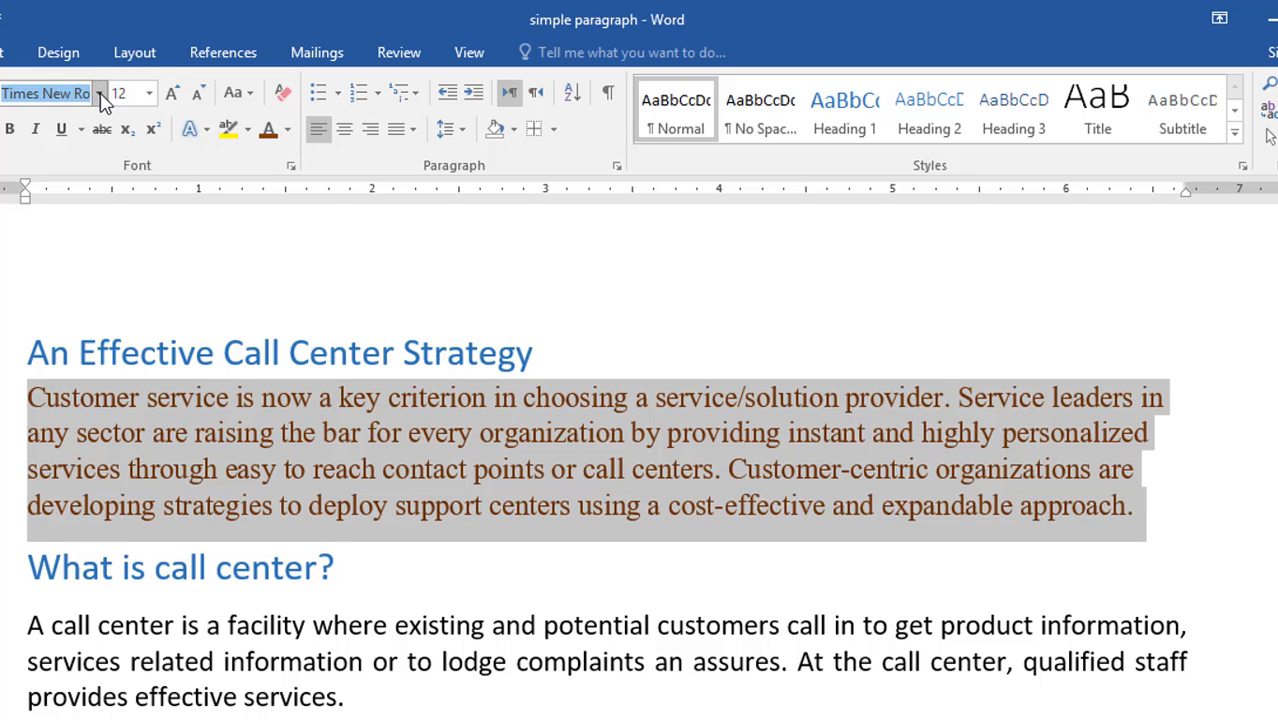
click(99, 93)
click(60, 206)
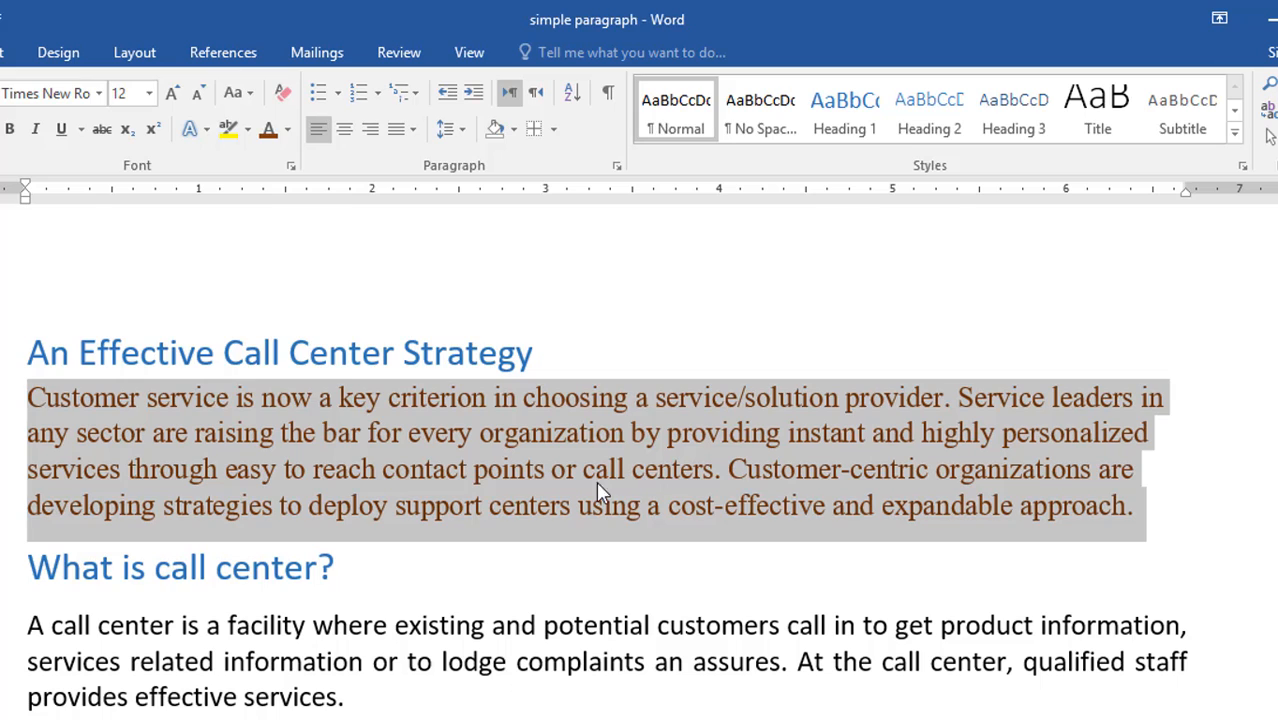
Update the Normal style to match the selected paragraph's formatting and review the body text throughout the document
right_click(681, 122)
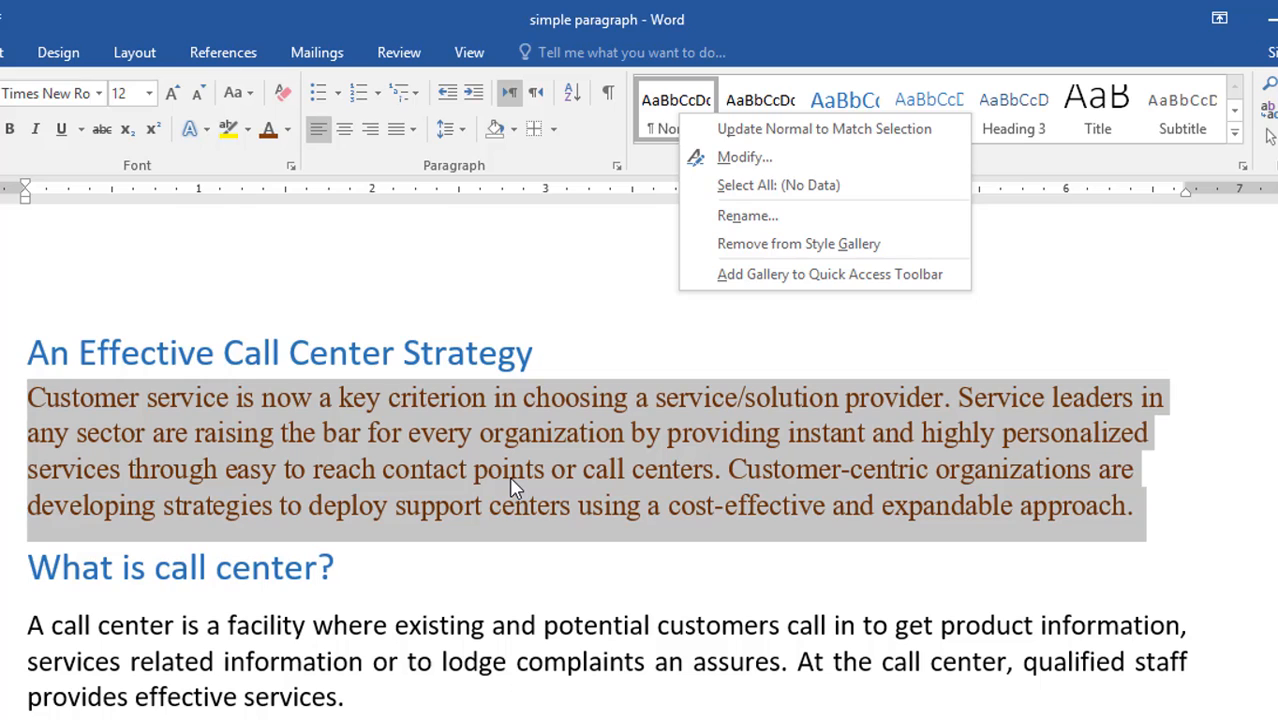
click(872, 132)
scroll(489, 607, down, 4)
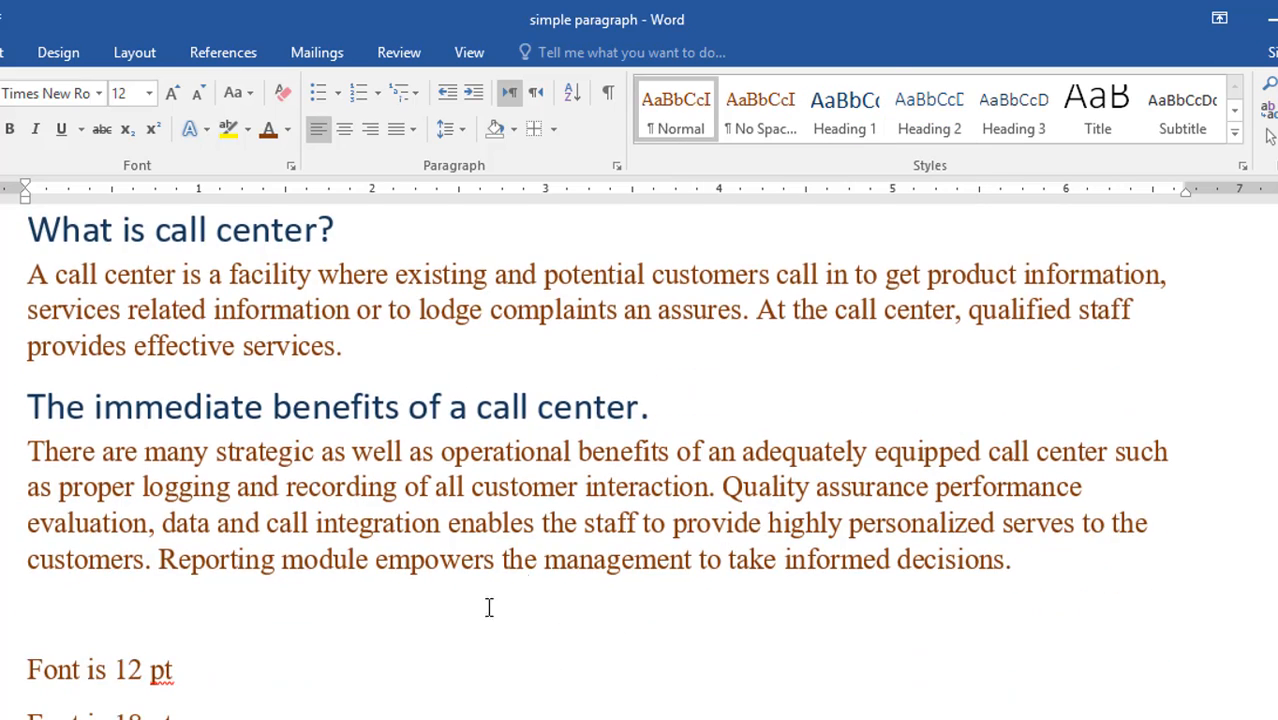
scroll(489, 607, up, 3)
click(585, 677)
scroll(598, 664, up, 3)
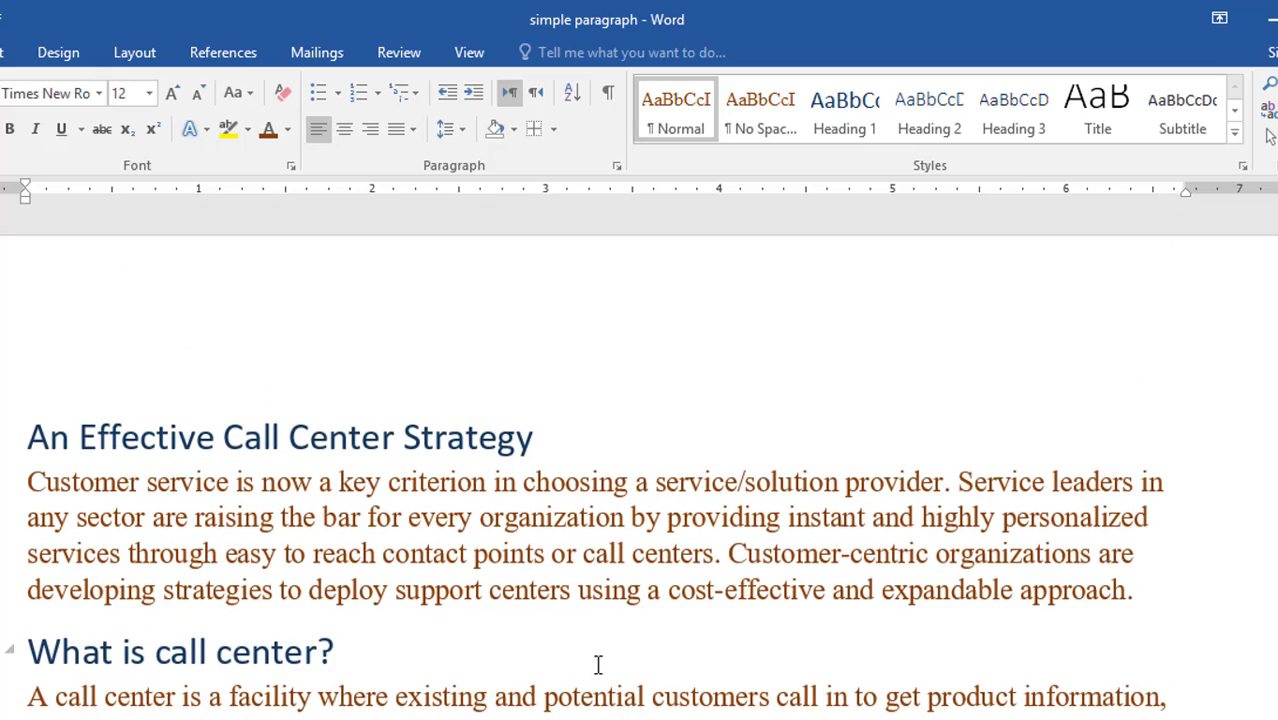
Shade the background of the heading "An Effective Call Center Strategy" in dark blue
scroll(598, 664, down, 1)
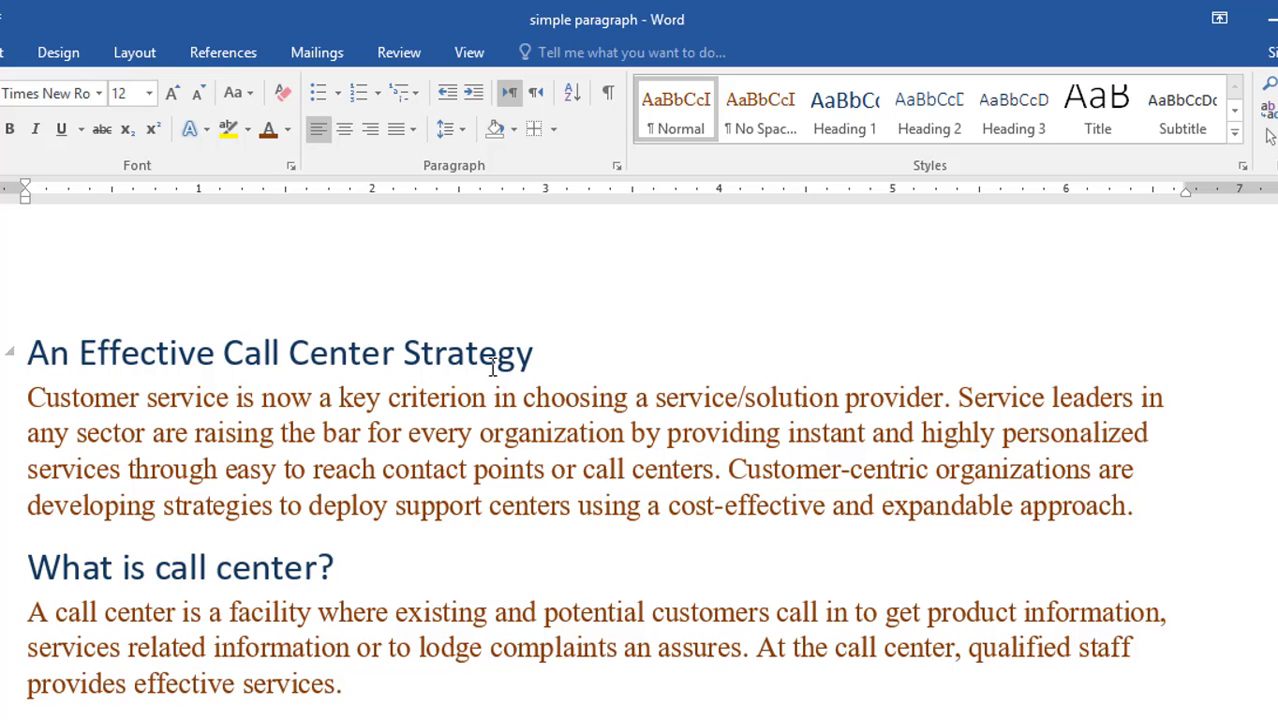
click(449, 353)
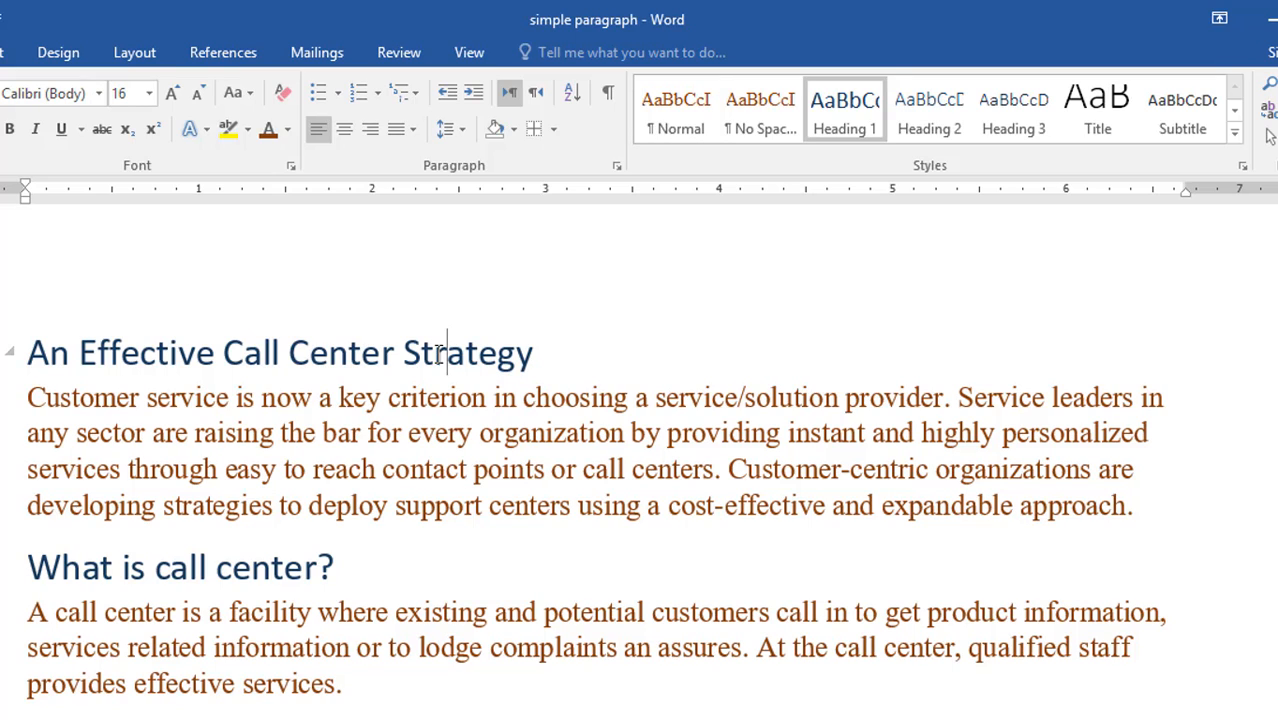
triple_click(447, 355)
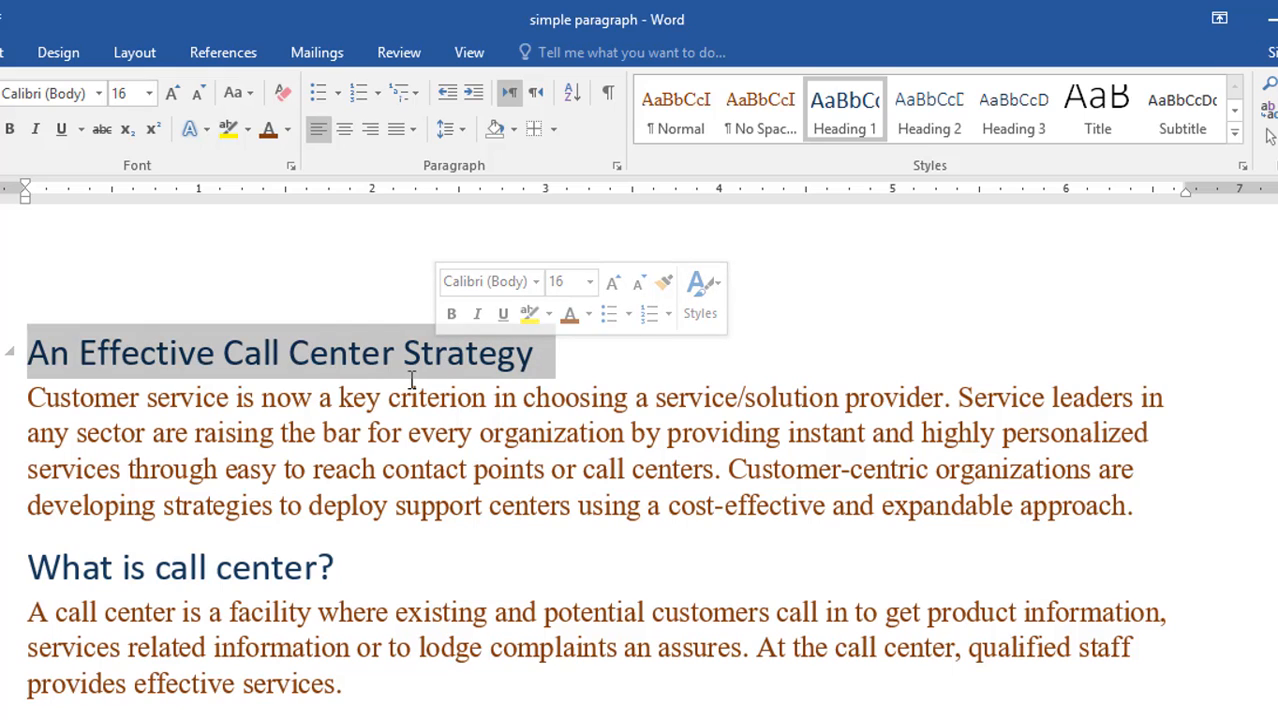
click(515, 134)
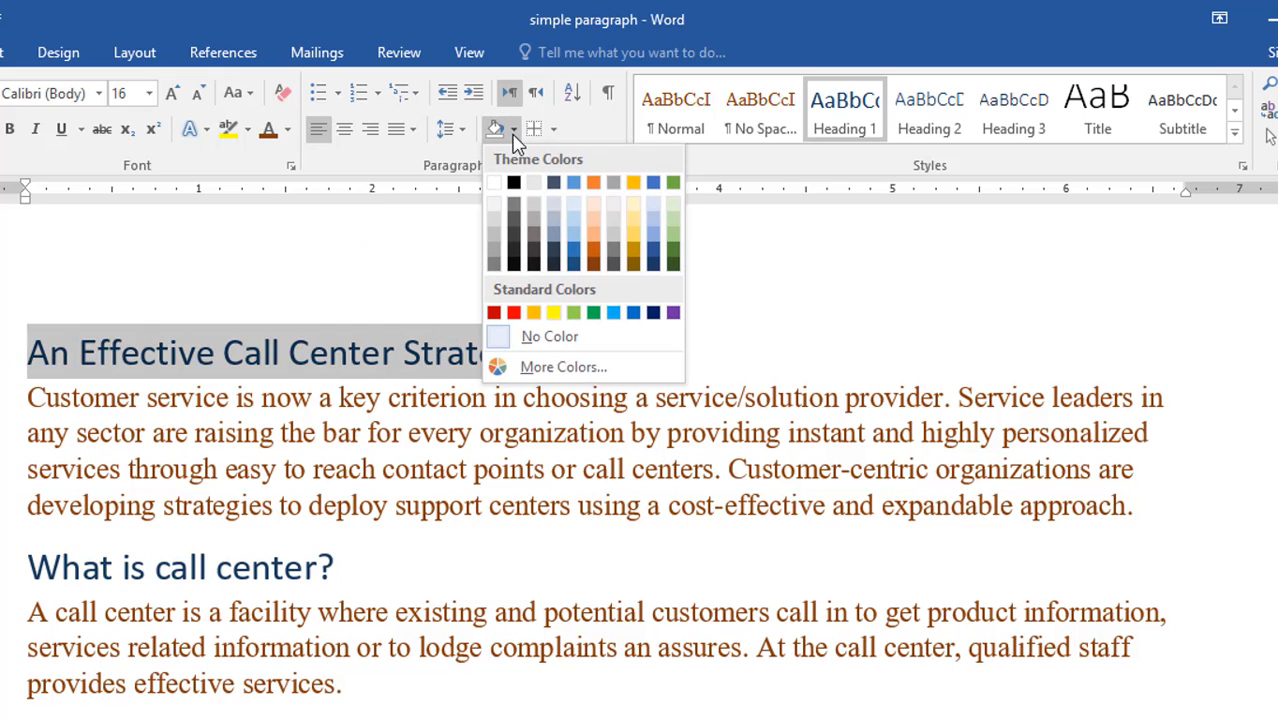
click(576, 238)
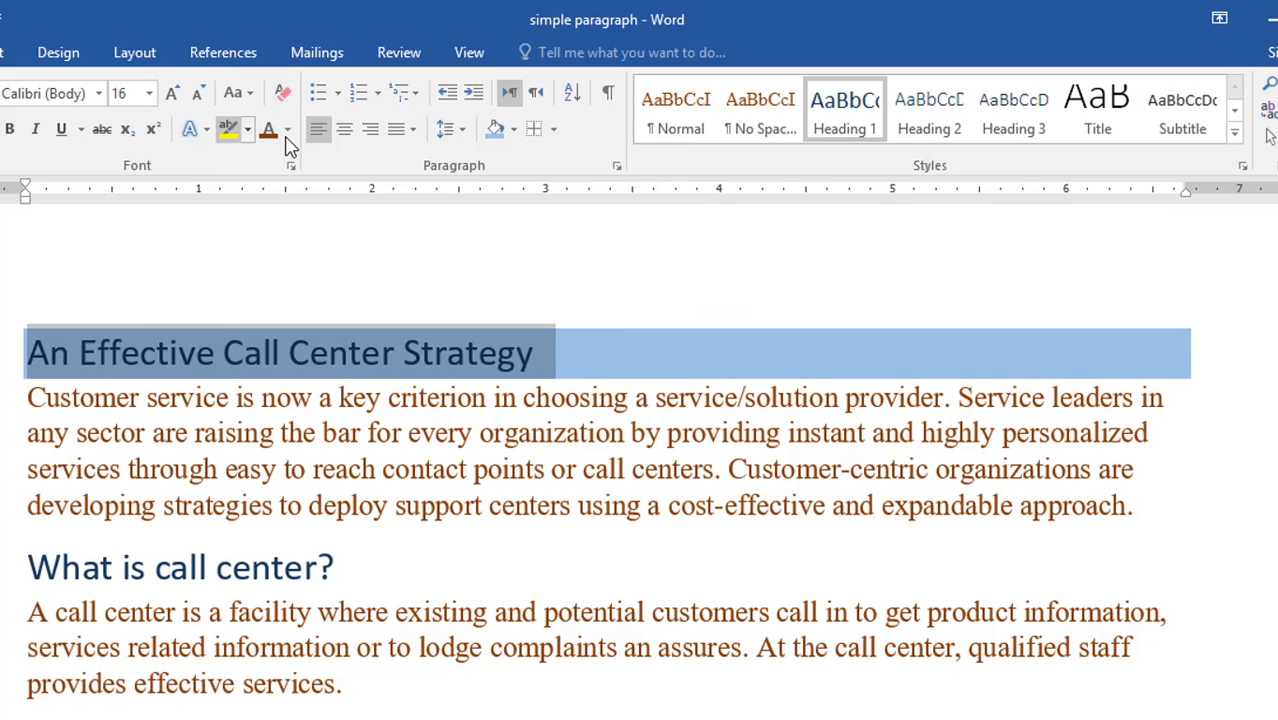
click(513, 129)
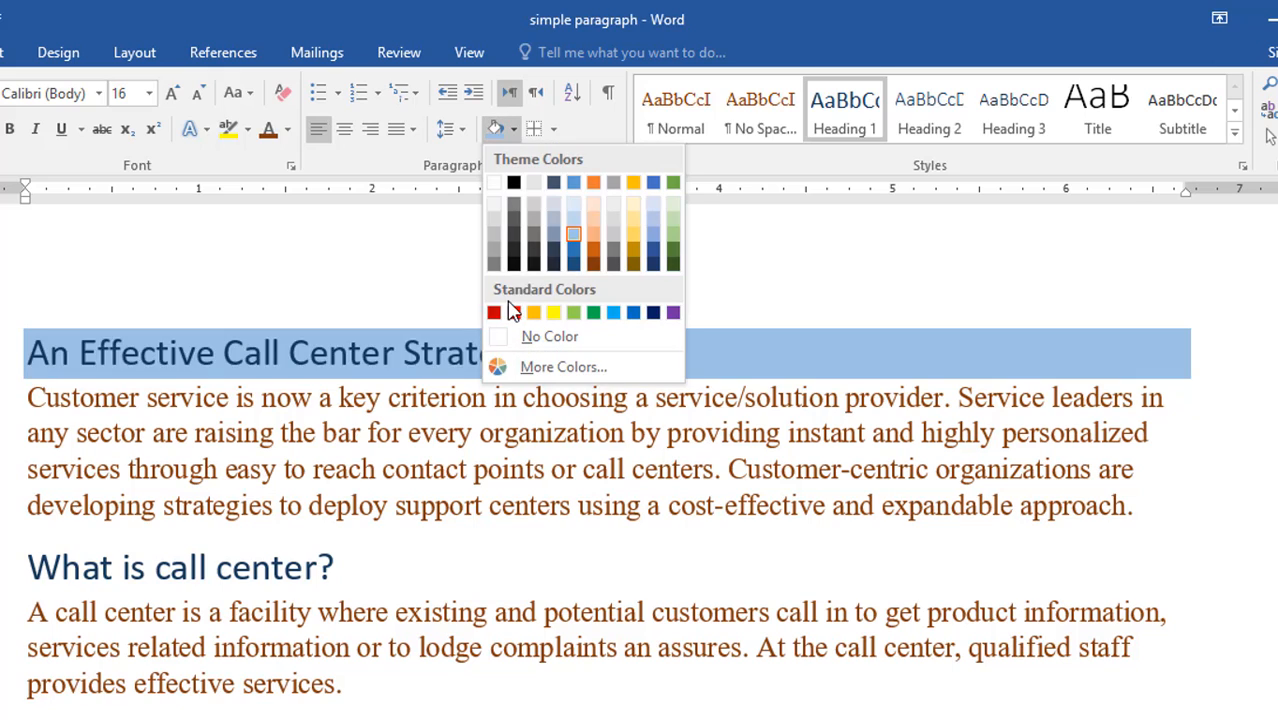
click(573, 265)
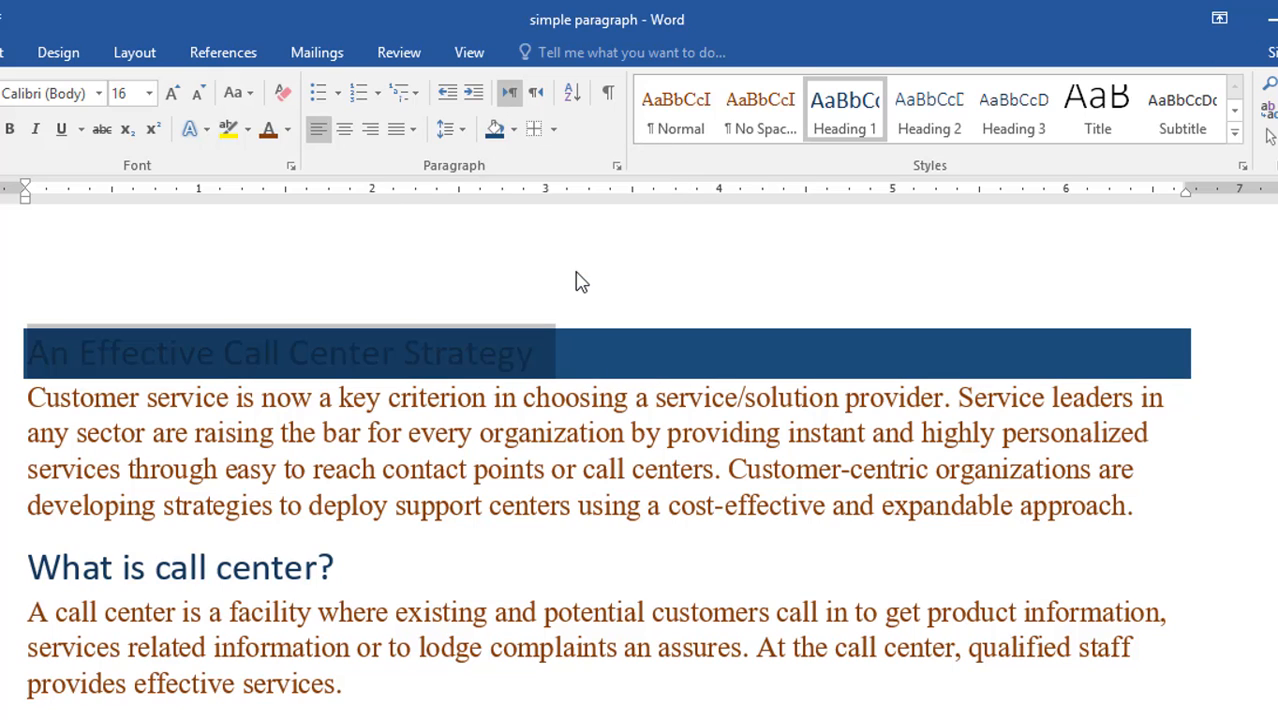
Colour the selected heading's text white and make it bold
click(287, 131)
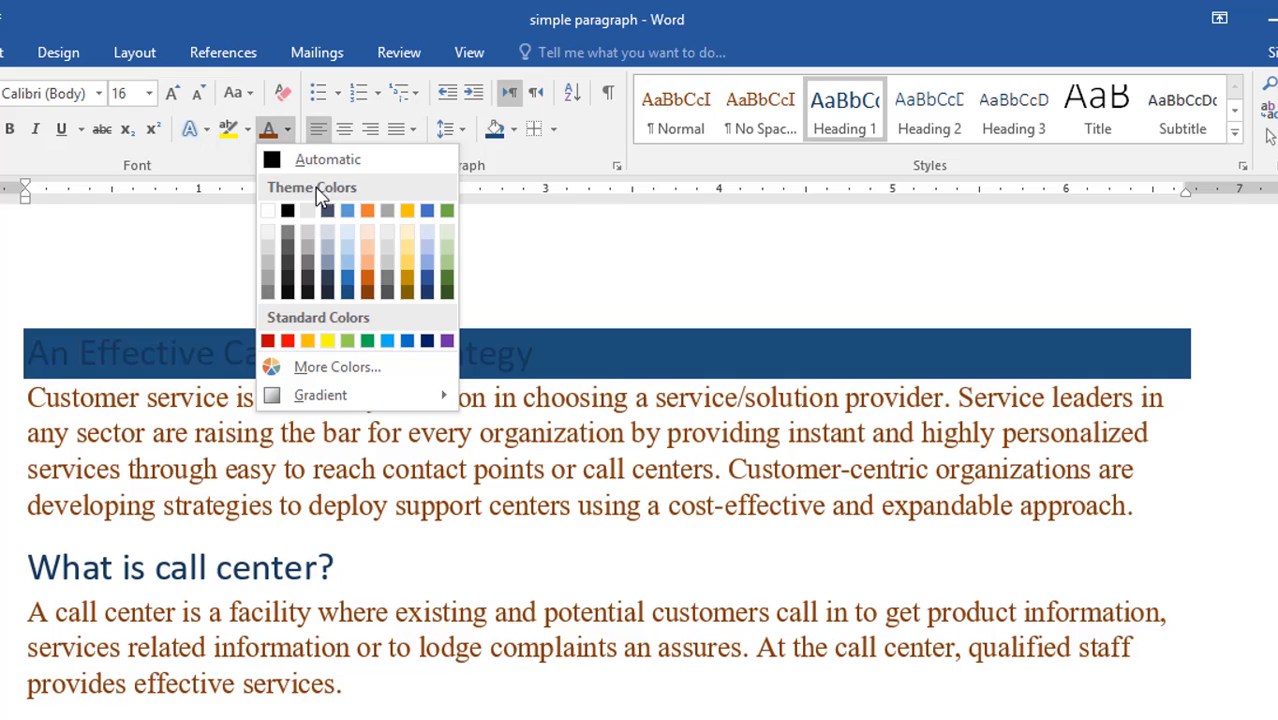
click(268, 211)
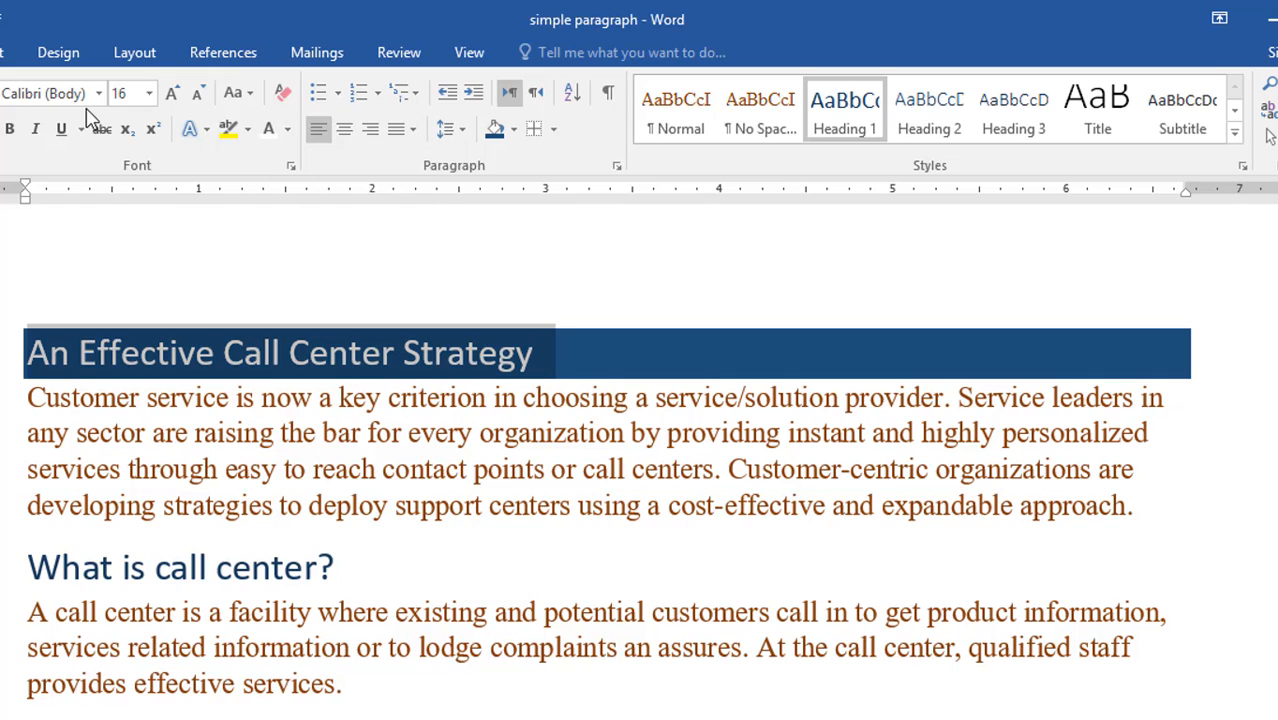
click(17, 136)
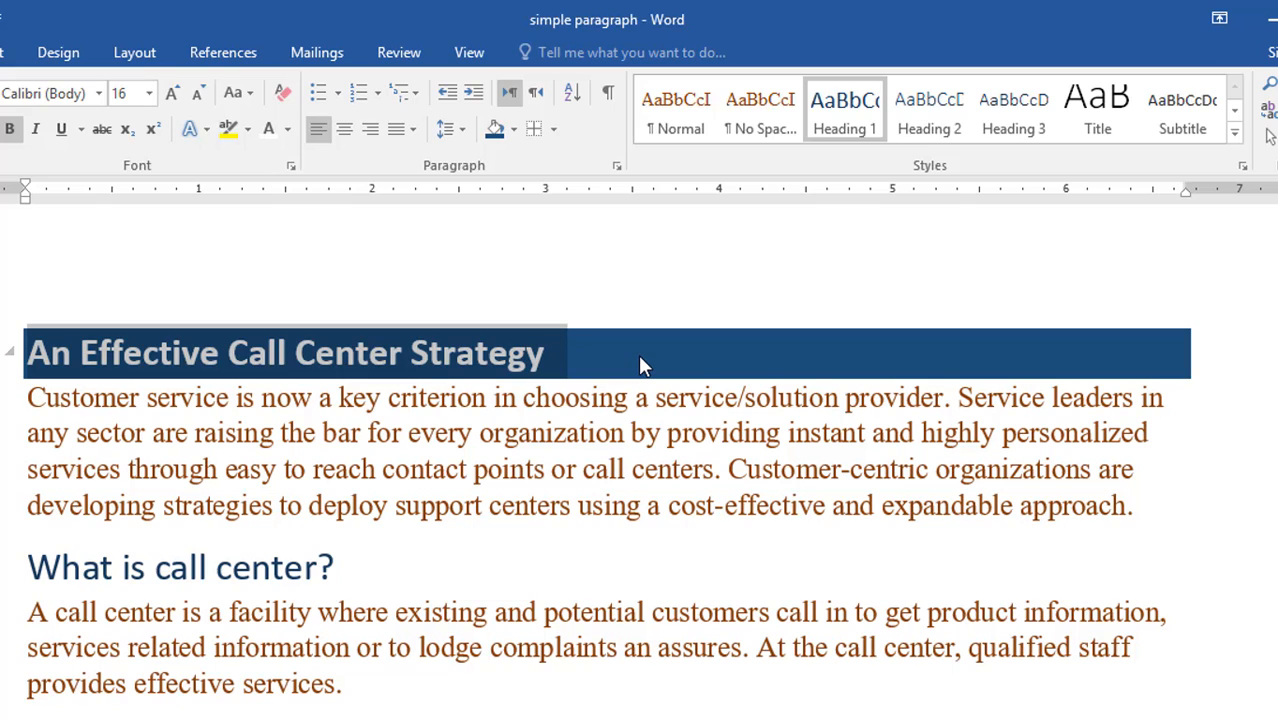
Update the Heading 1 style to match the selected heading and review the headings throughout the document
right_click(846, 121)
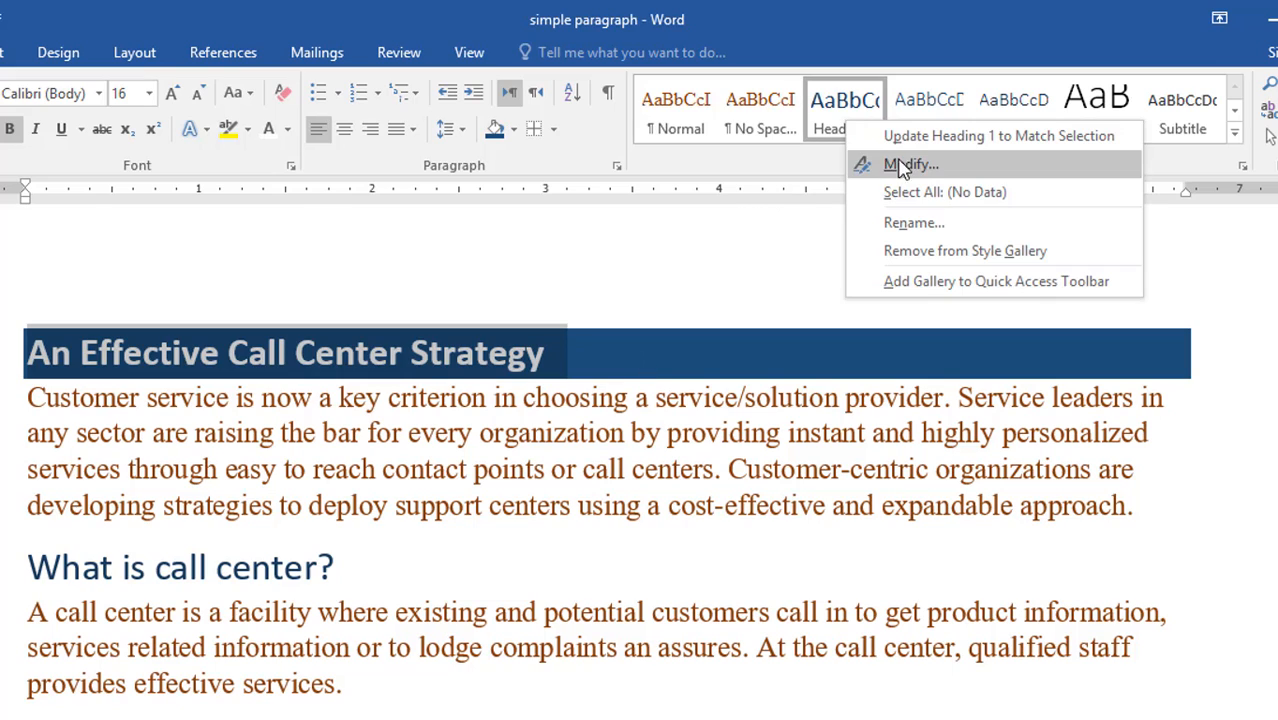
click(1012, 140)
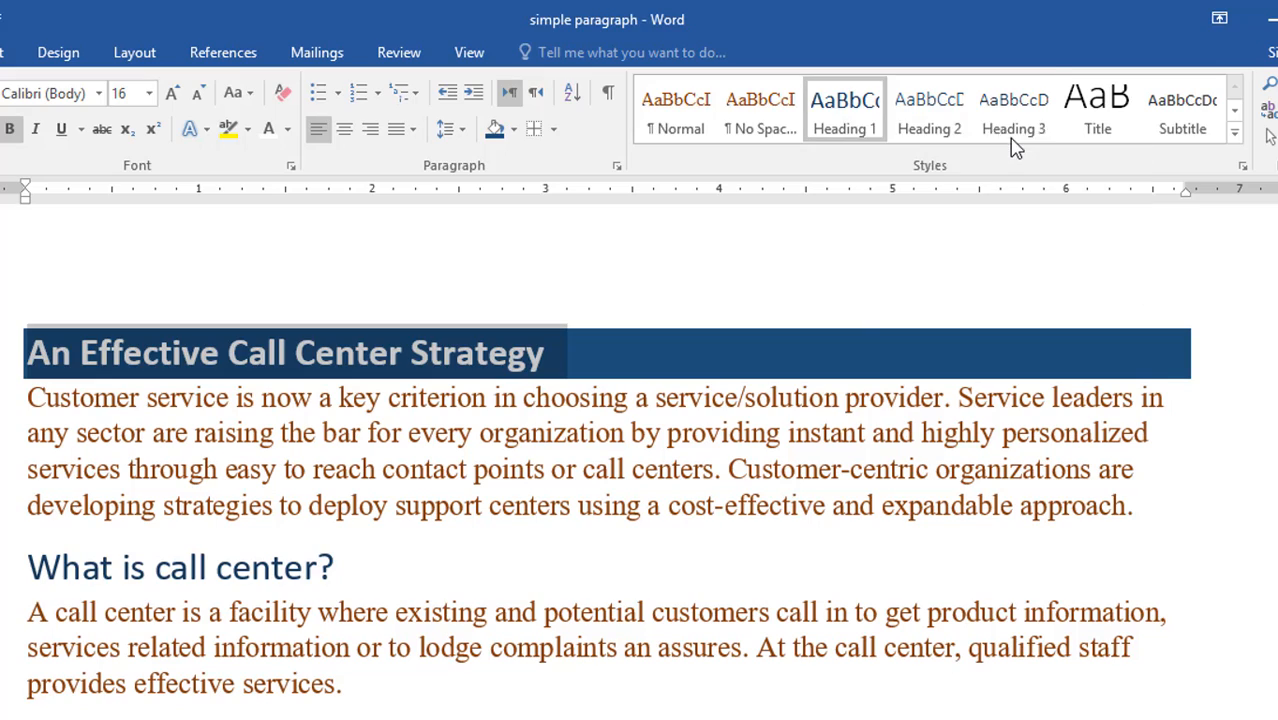
scroll(491, 693, down, 2)
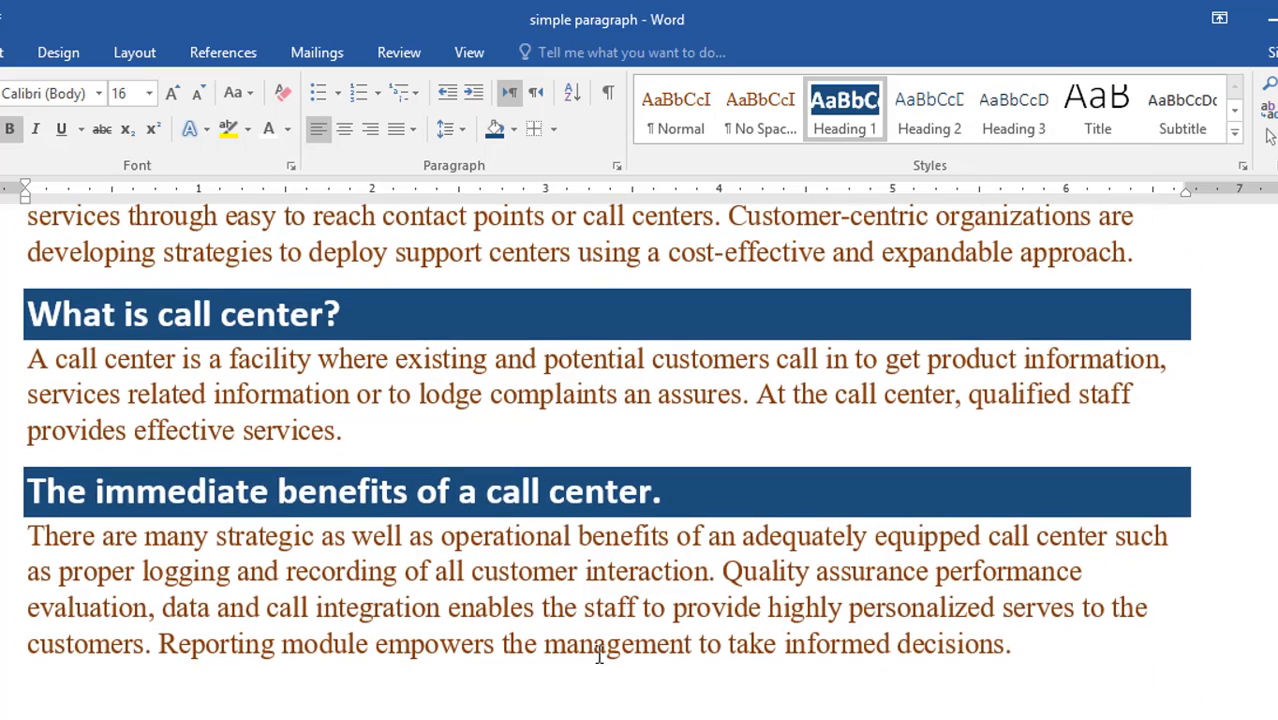
click(599, 655)
scroll(590, 645, up, 3)
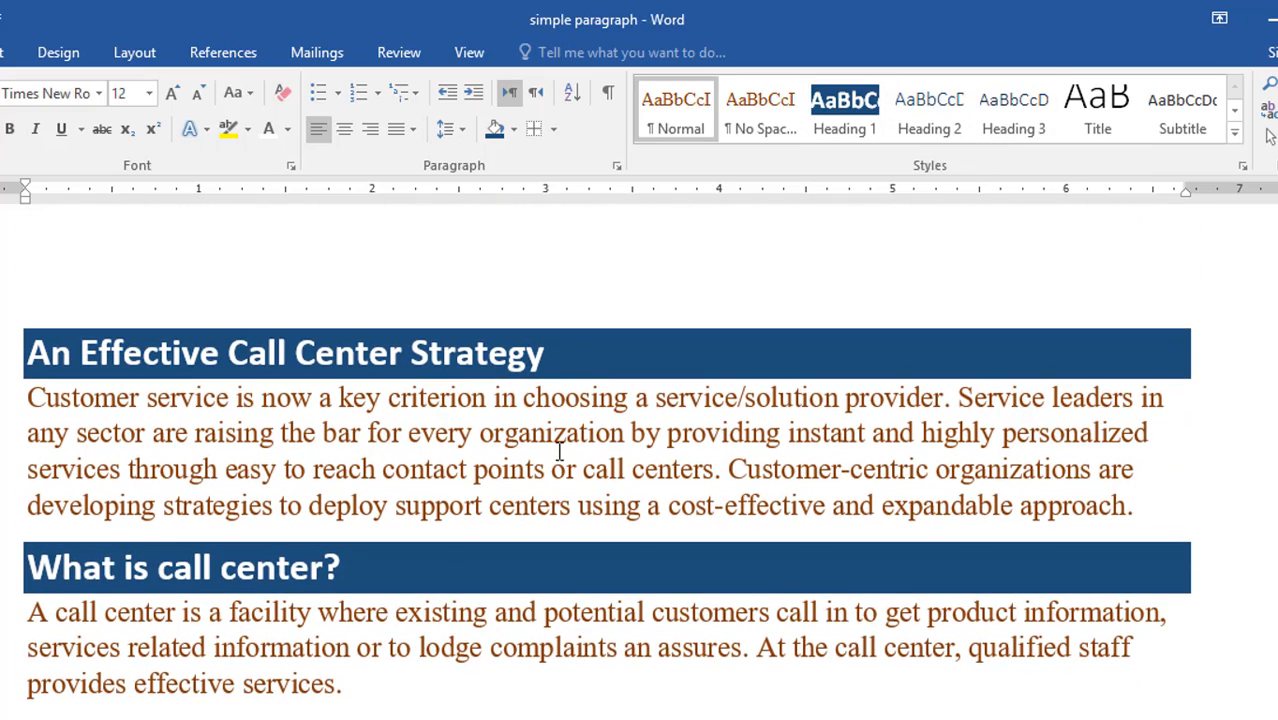
scroll(559, 453, down, 2)
scroll(580, 460, up, 2)
scroll(657, 471, down, 1)
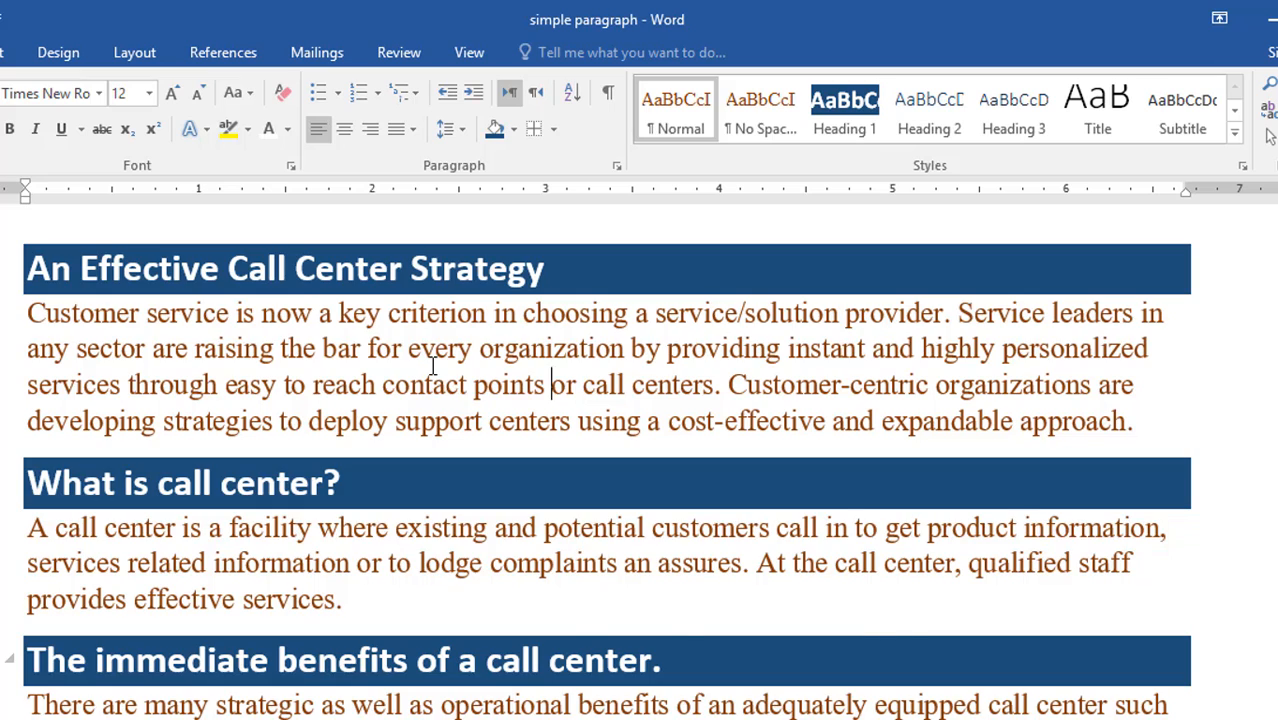
scroll(640, 420, up, 1)
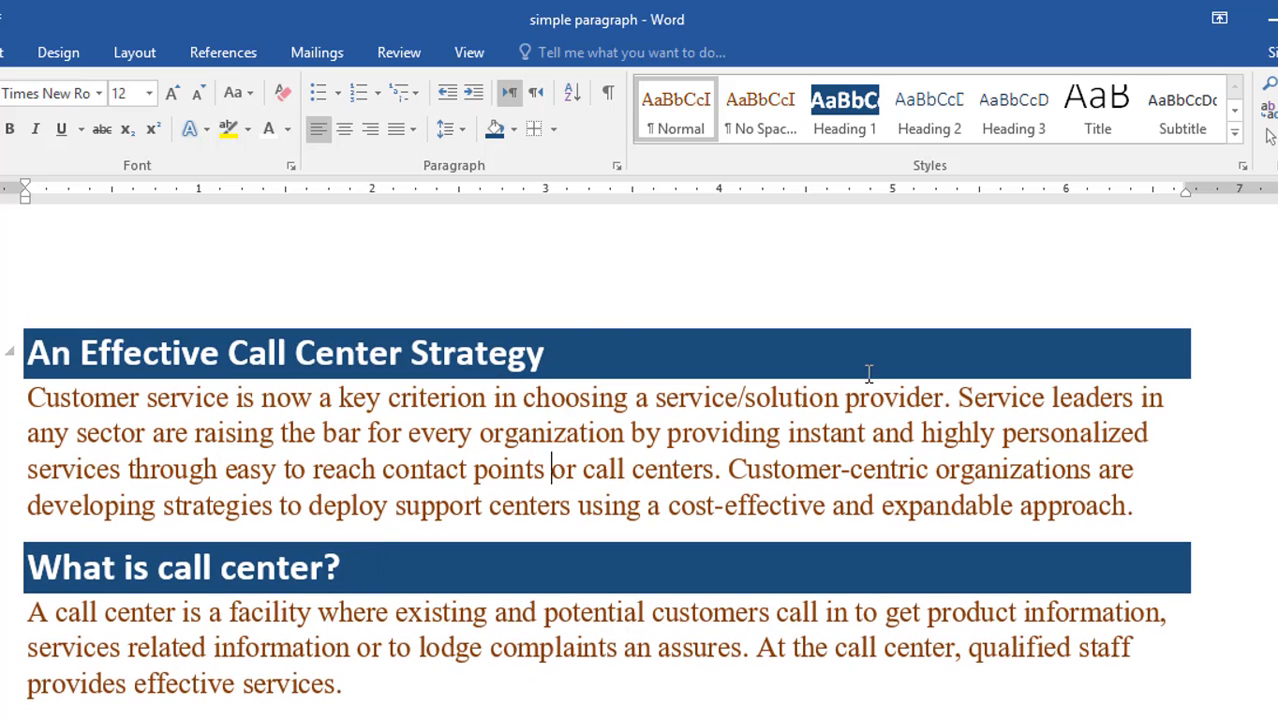
Start a new style from the formatting of the heading "An Effective Call Center Strategy" and name it mystyle
click(594, 356)
scroll(600, 390, up, 1)
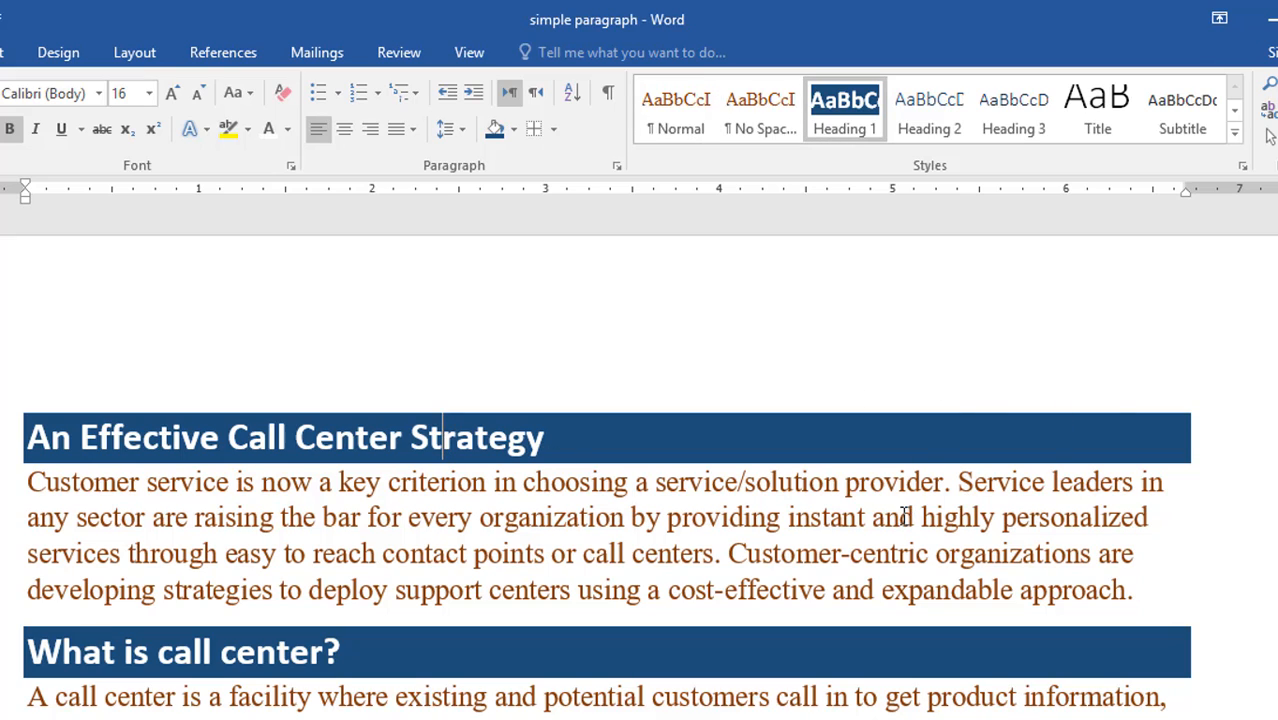
click(600, 438)
triple_click(544, 437)
click(651, 438)
click(1235, 131)
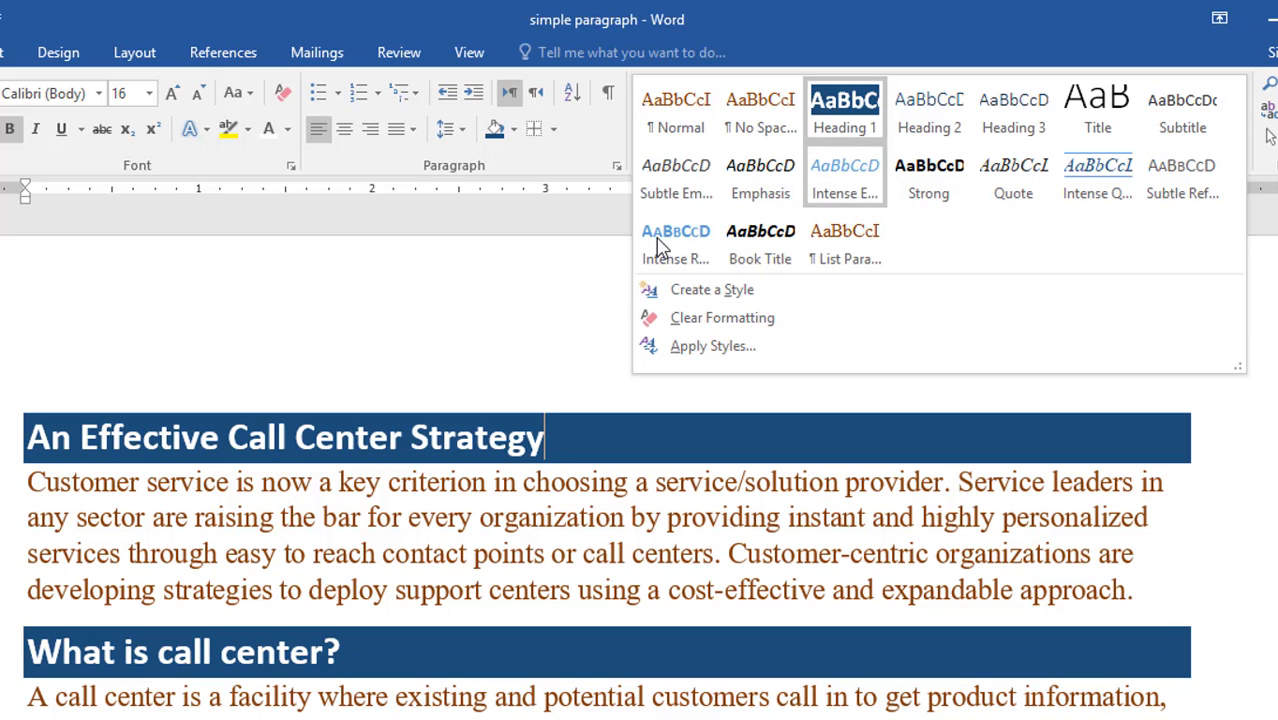
click(776, 291)
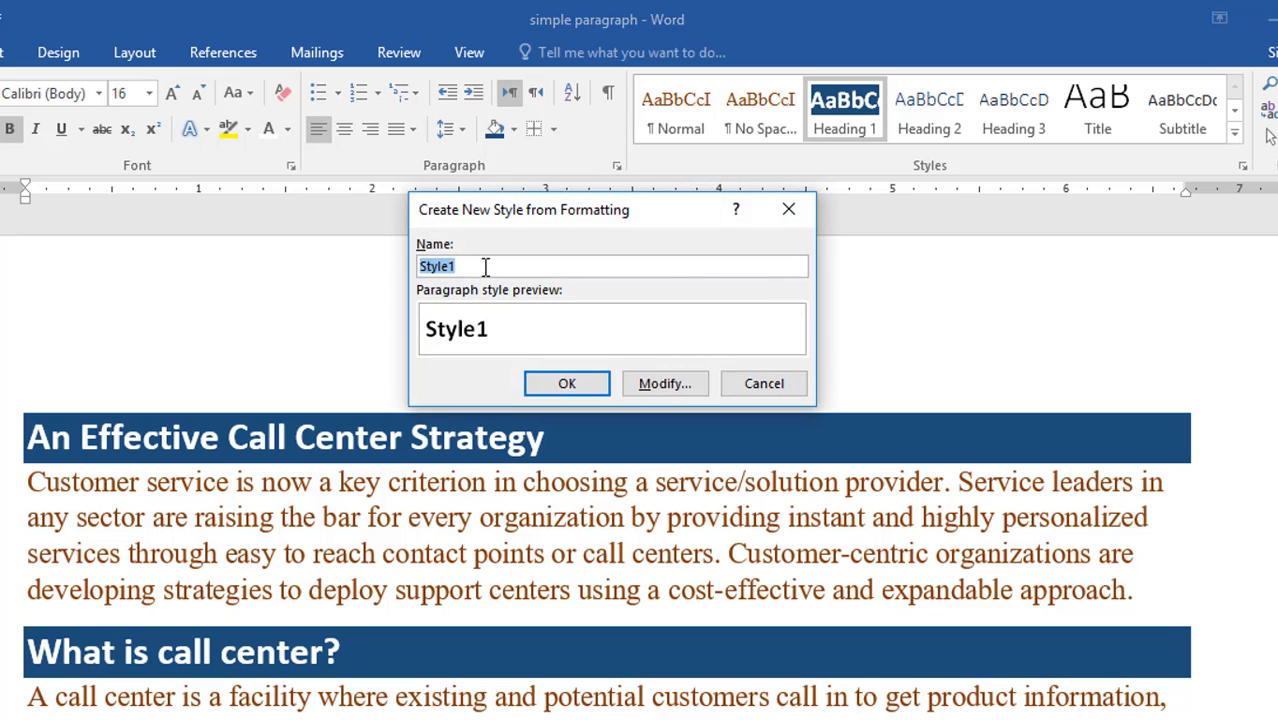
text(mys)
Review the available style types in mystyle's detailed settings, keep Linked (paragraph and character), and base the style on Normal
click(662, 388)
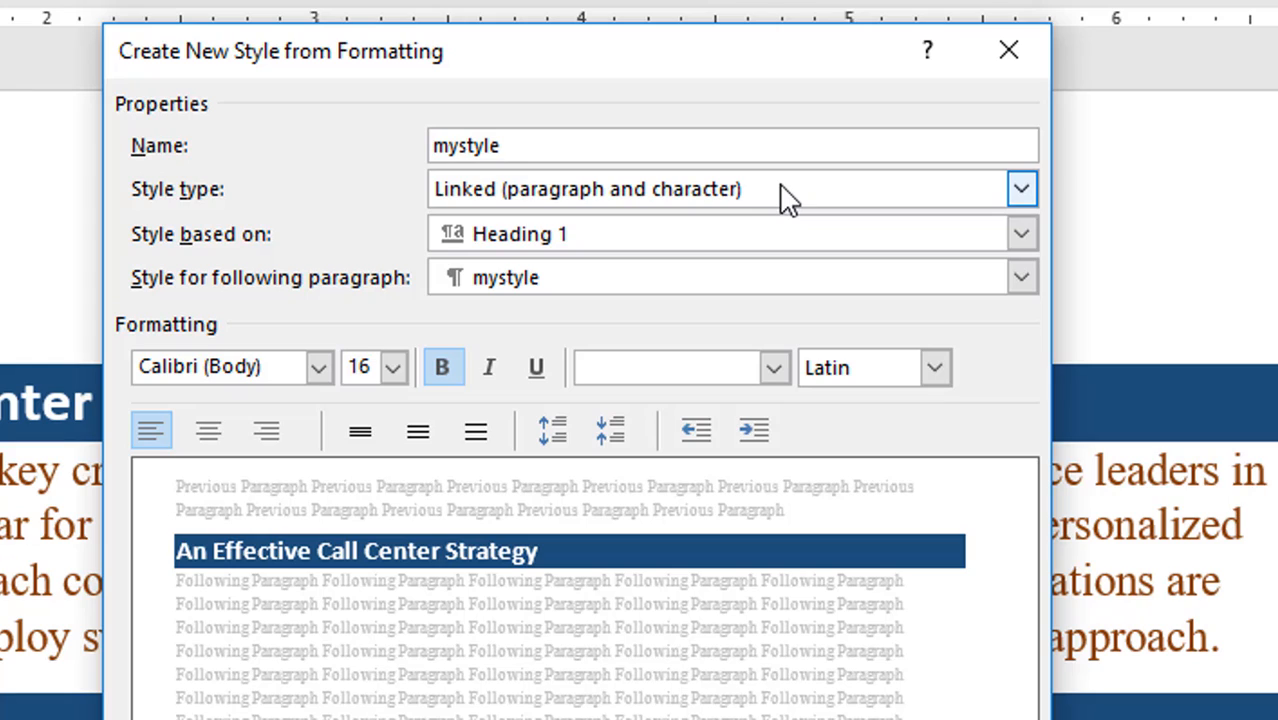
click(1016, 199)
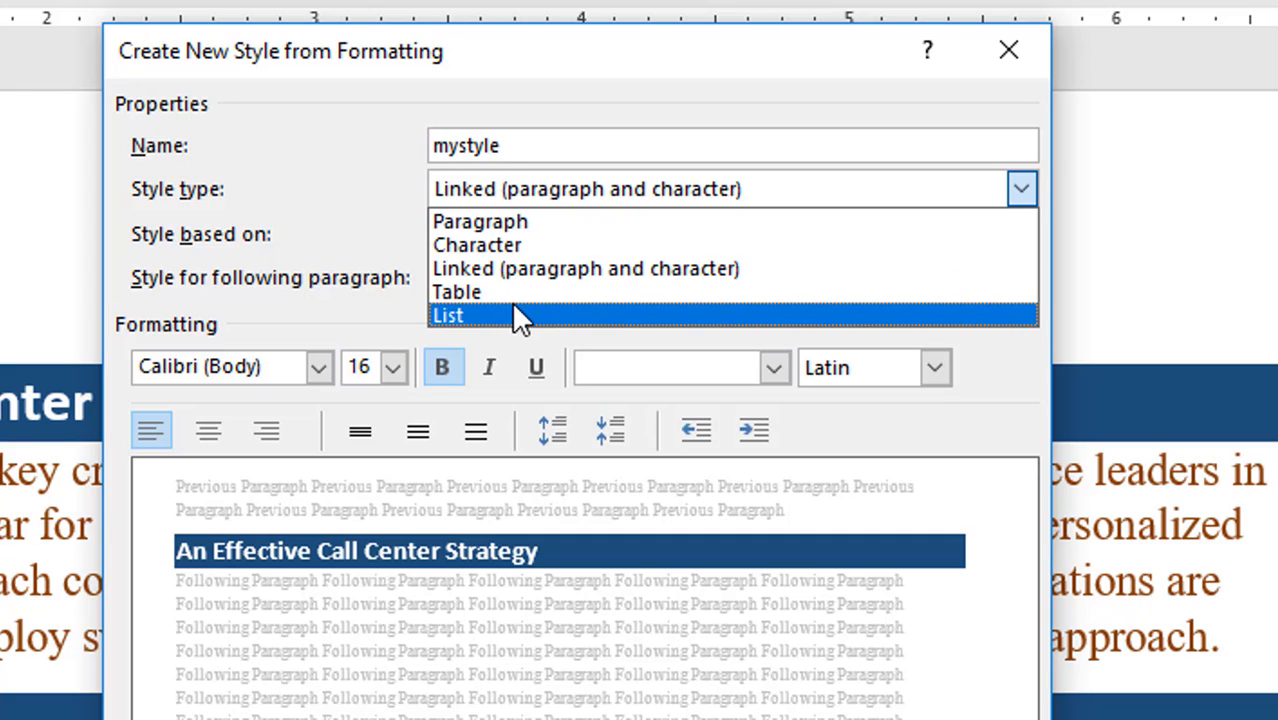
click(507, 72)
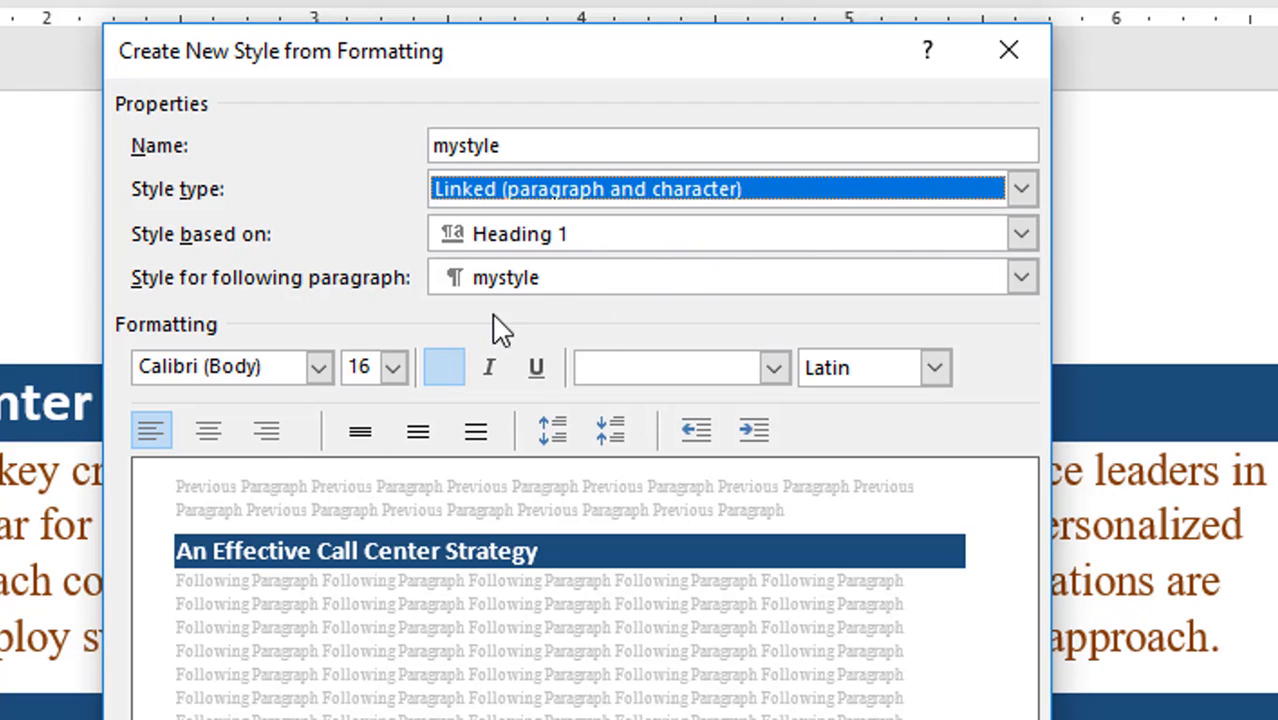
click(1018, 236)
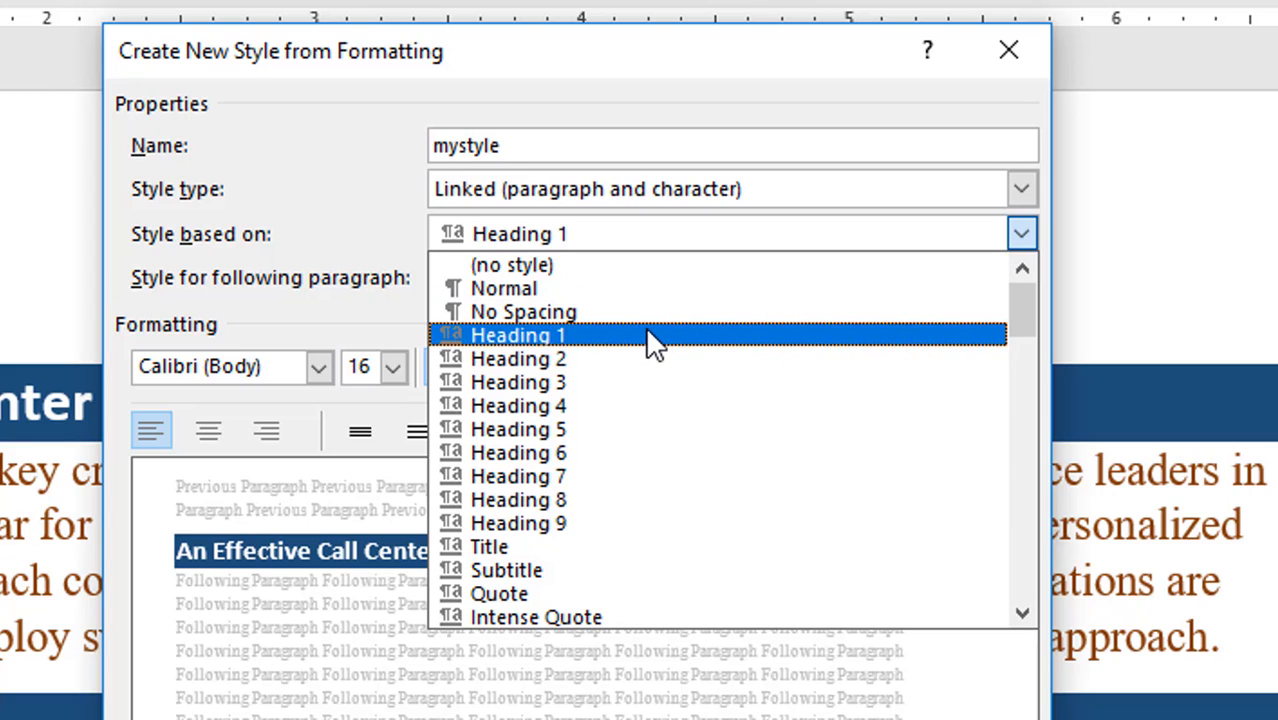
click(546, 291)
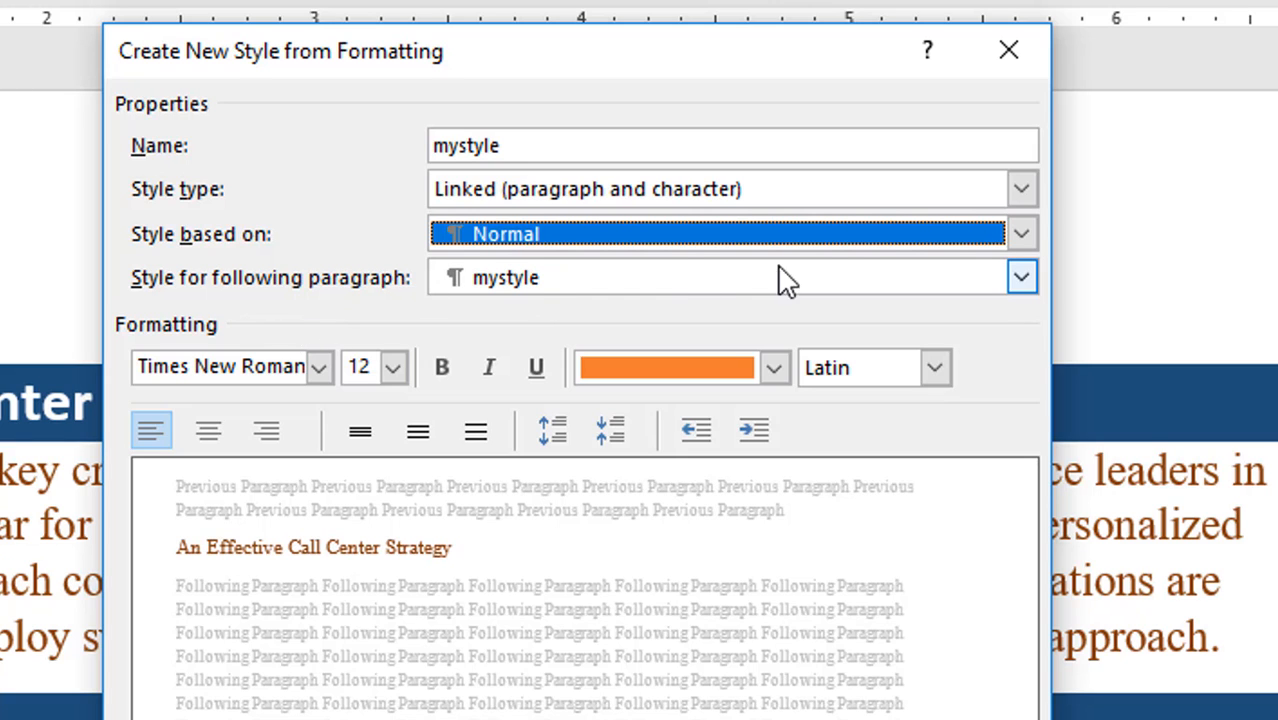
Set Normal as mystyle's style for the following paragraph and create the style
click(1020, 279)
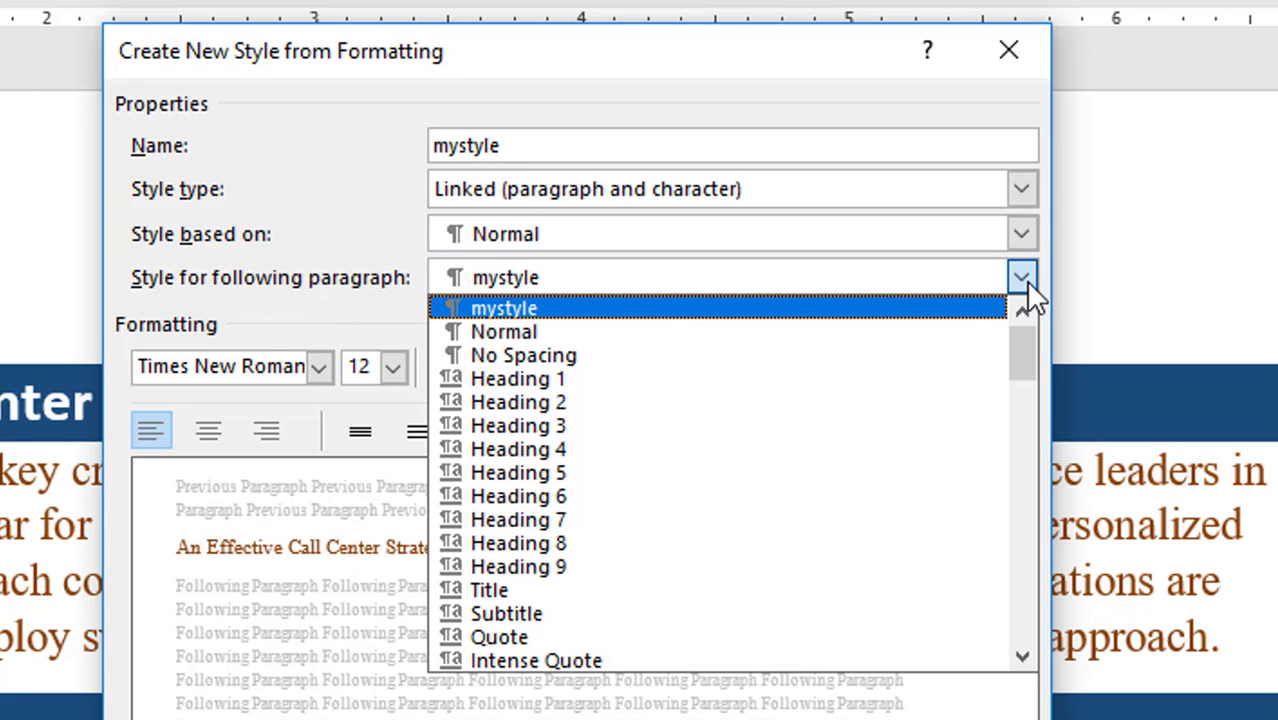
click(542, 332)
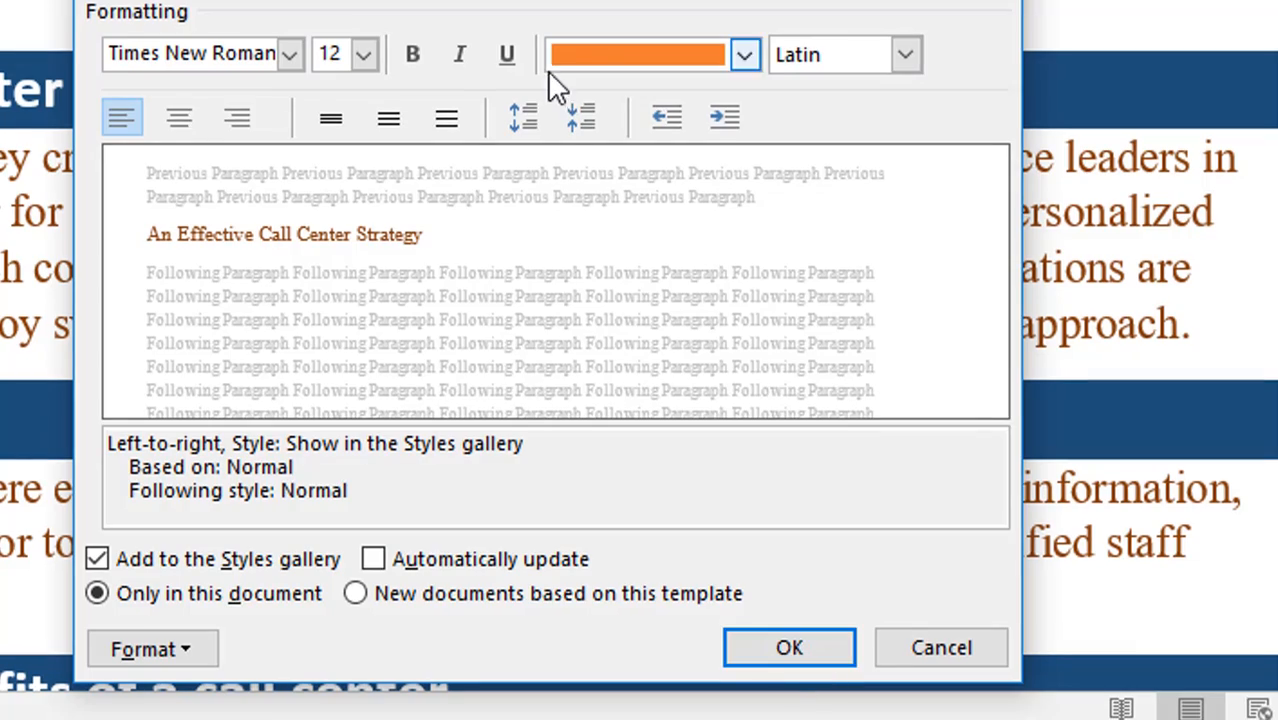
click(790, 650)
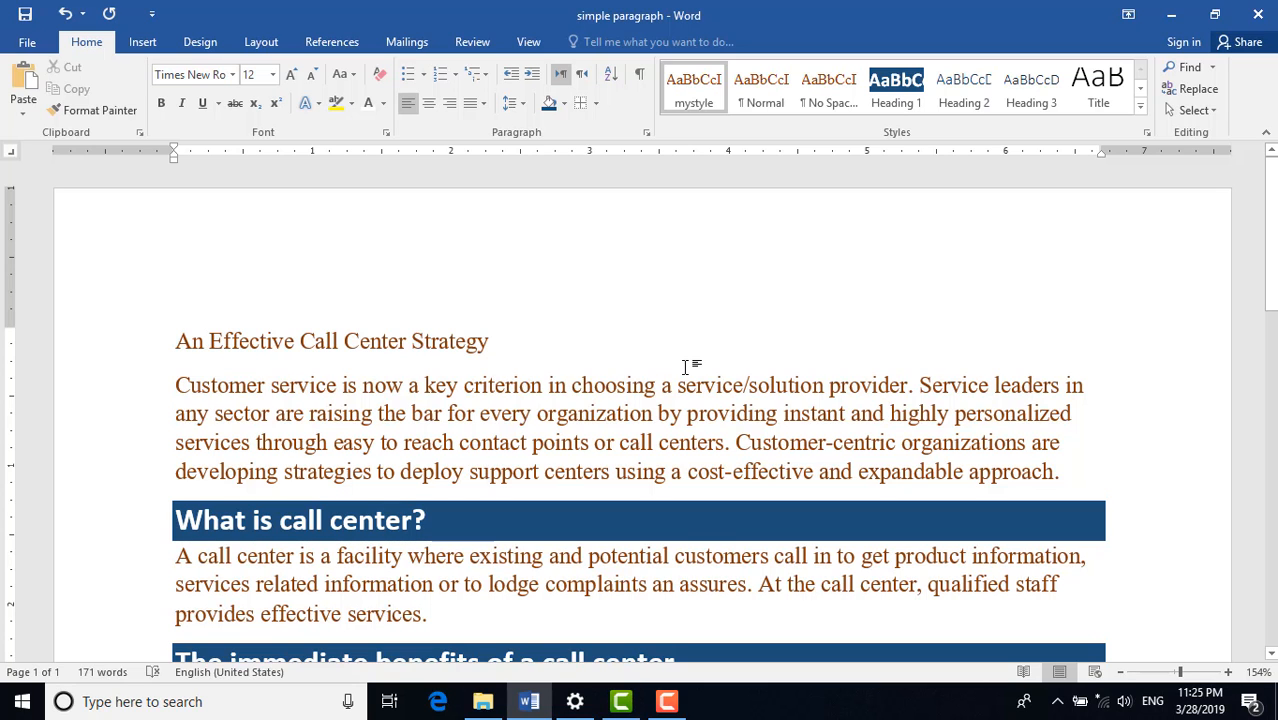
Try out the following-paragraph style by starting a new paragraph after the heading "What is call center?"
scroll(686, 370, down, 3)
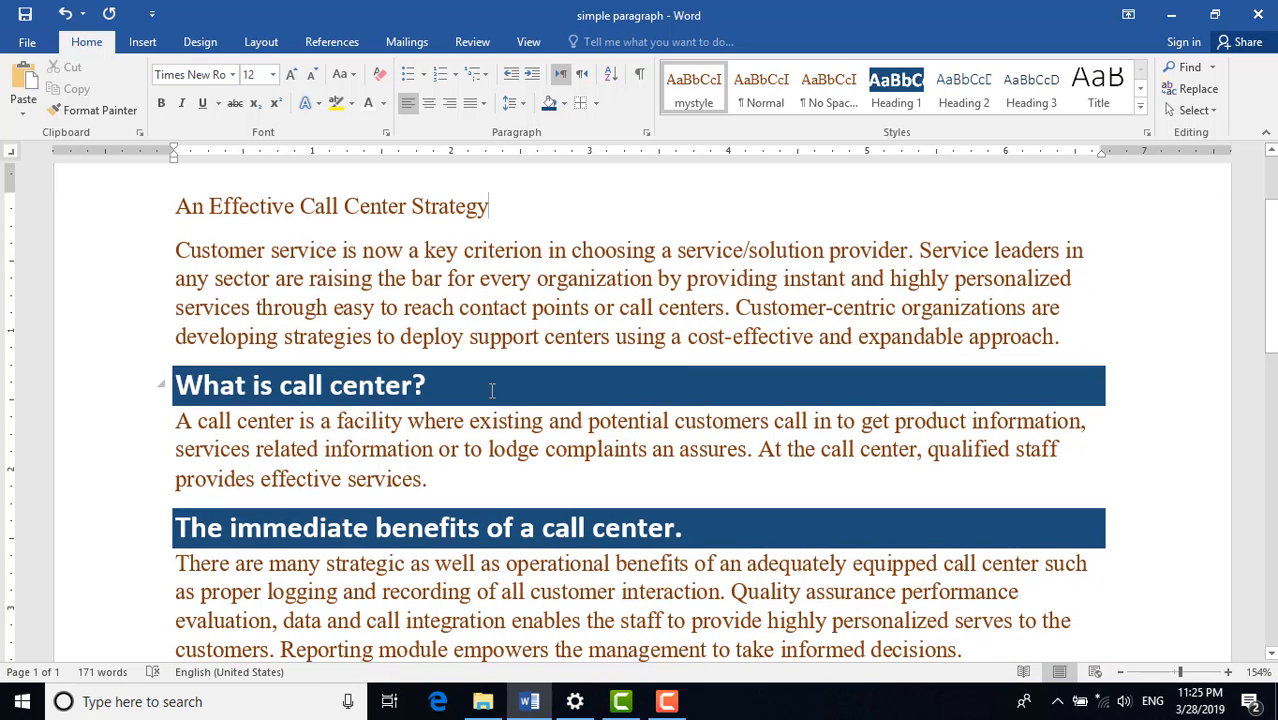
click(488, 381)
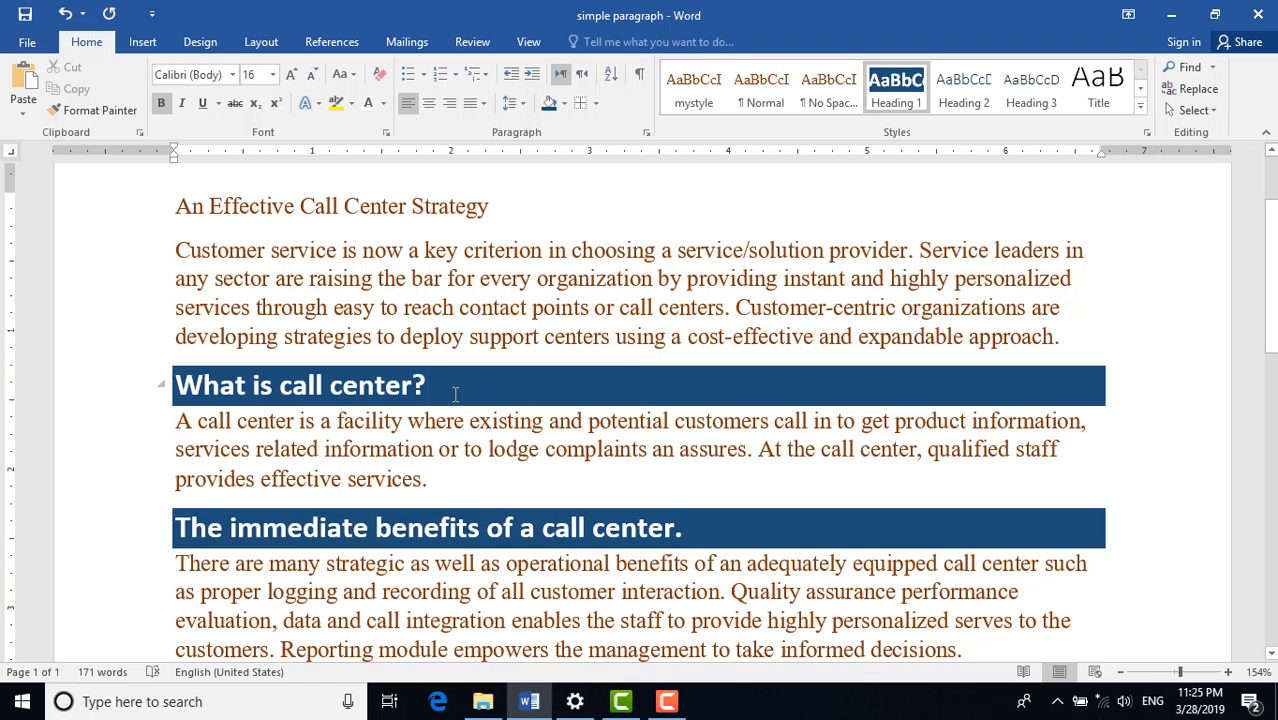
key(Return)
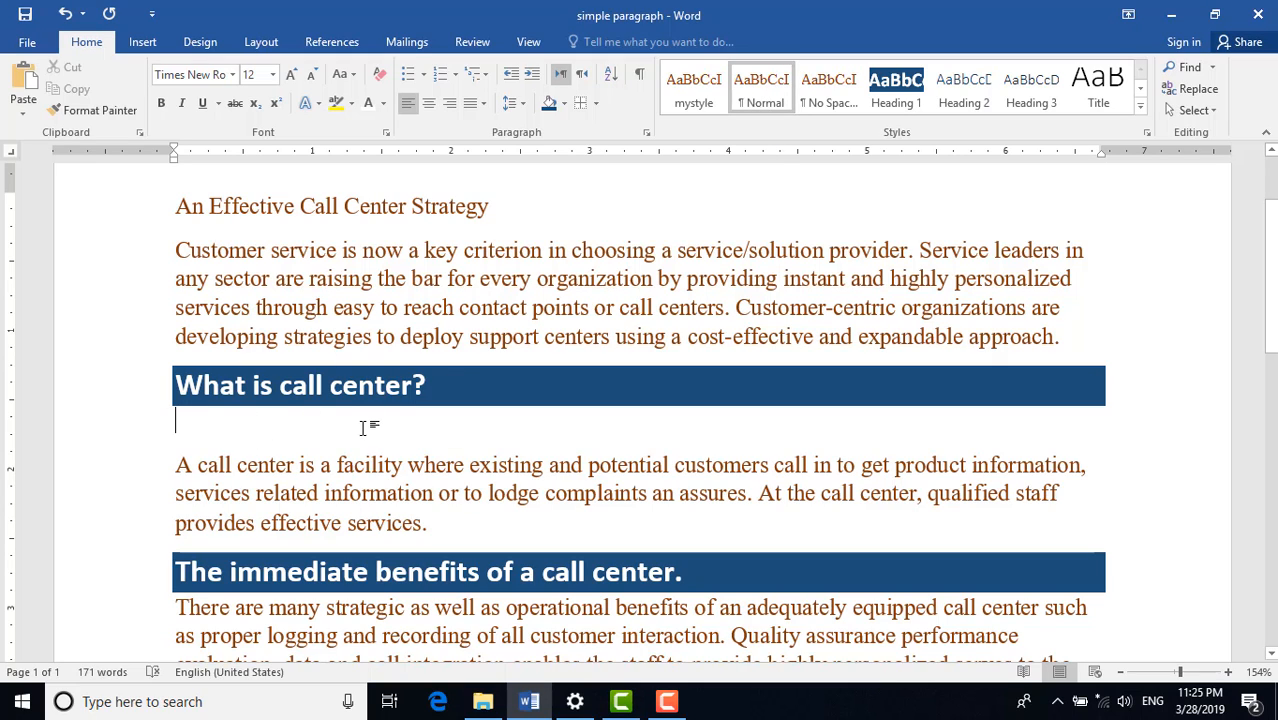
click(760, 96)
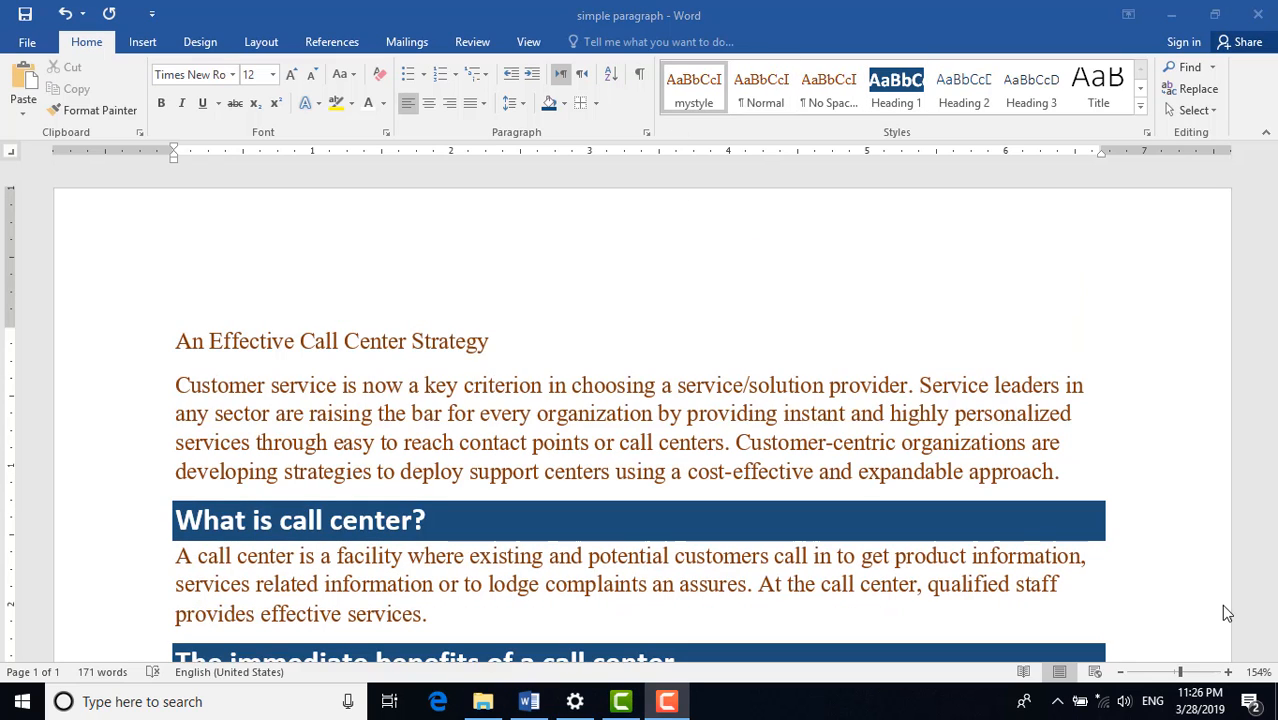
Apply the Heading 1 style to the title line "An Effective Call Center Strategy"
click(407, 336)
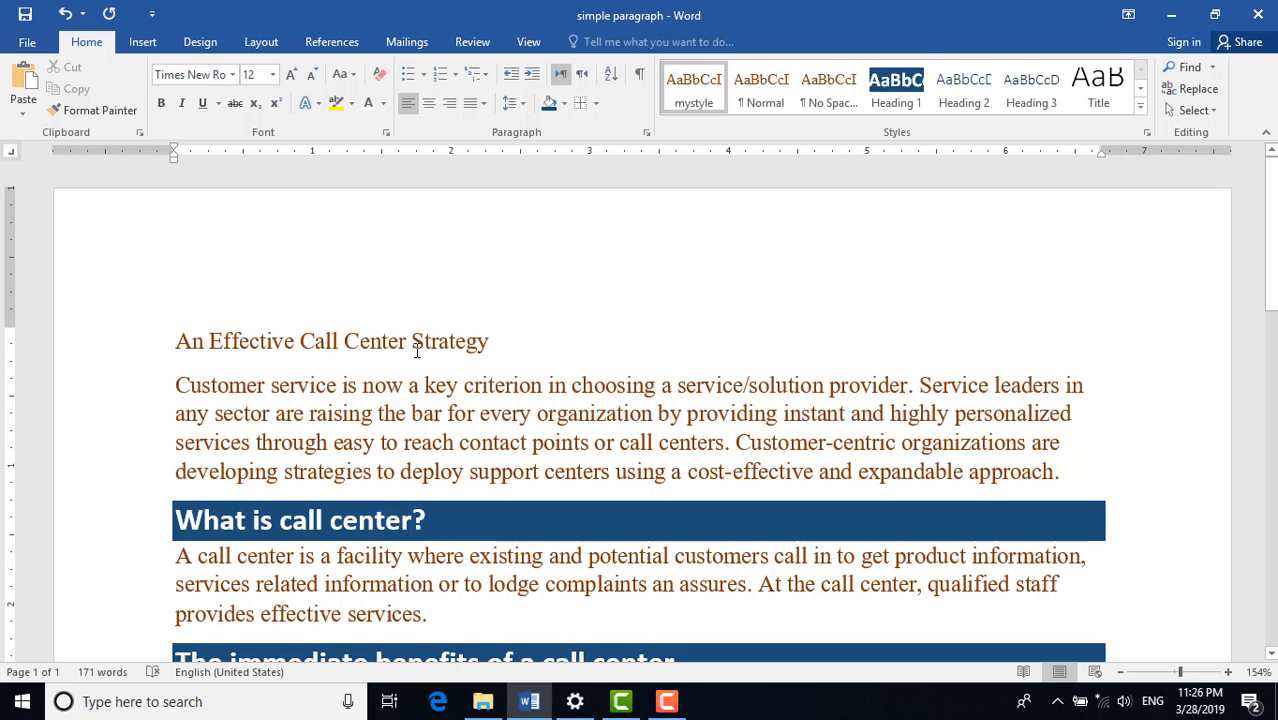
click(896, 96)
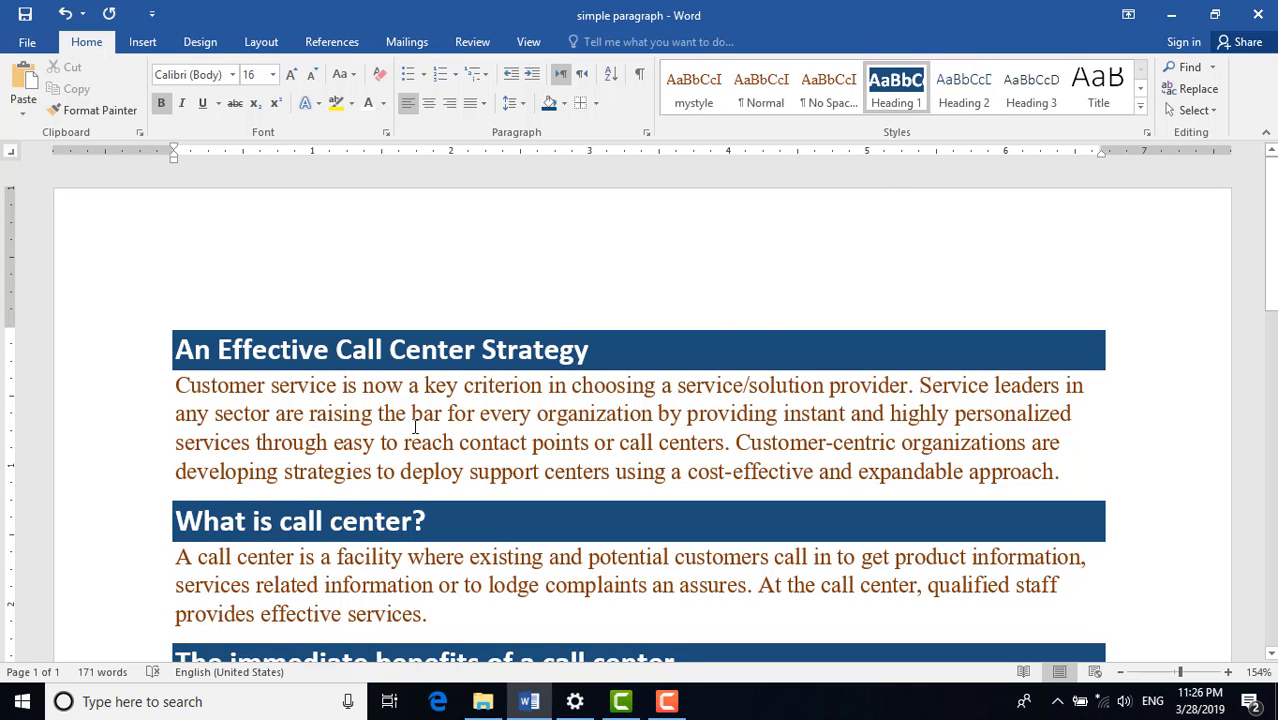
Select the paragraph below the title "An Effective Call Center Strategy" and open the detailed font settings of mystyle for modification
triple_click(505, 413)
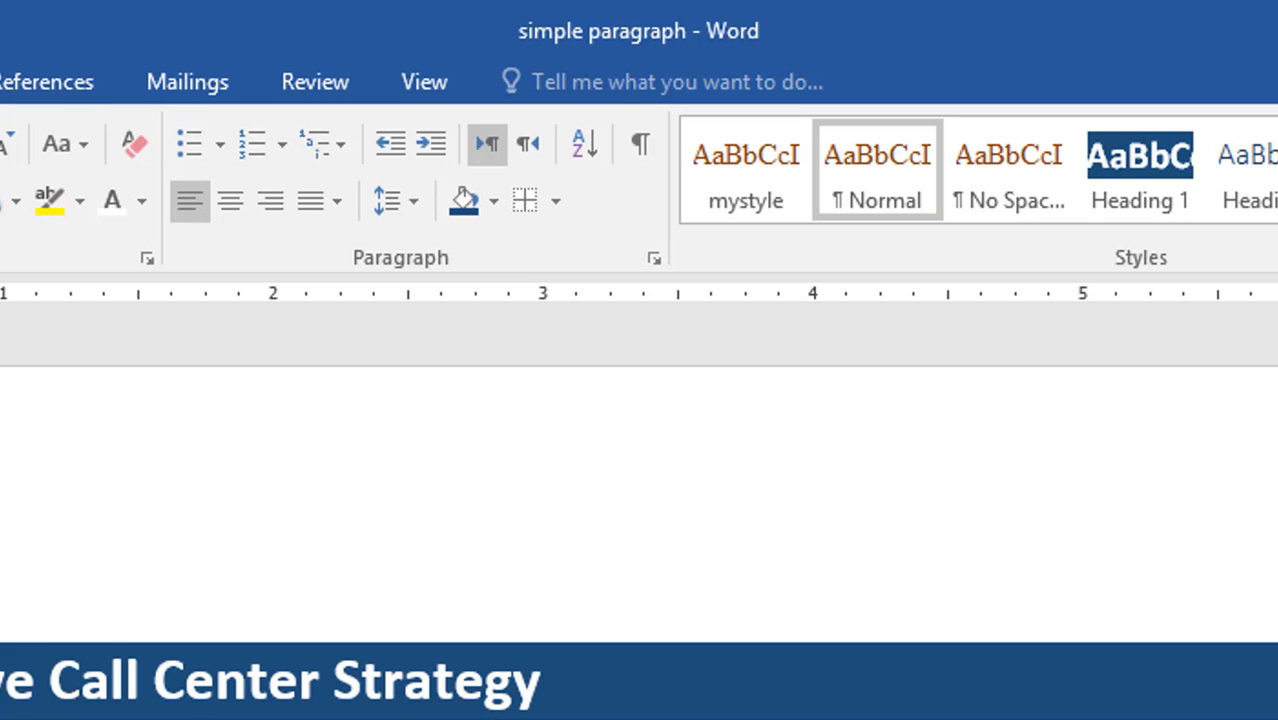
right_click(715, 190)
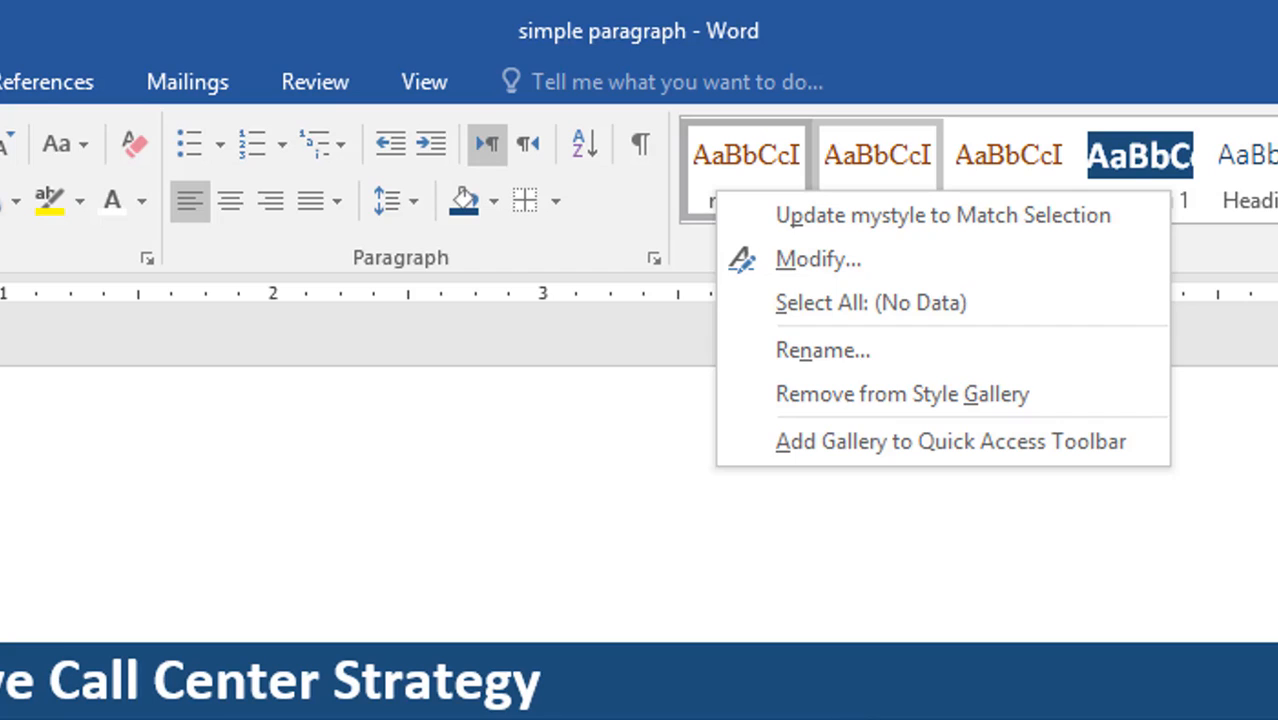
key(Escape)
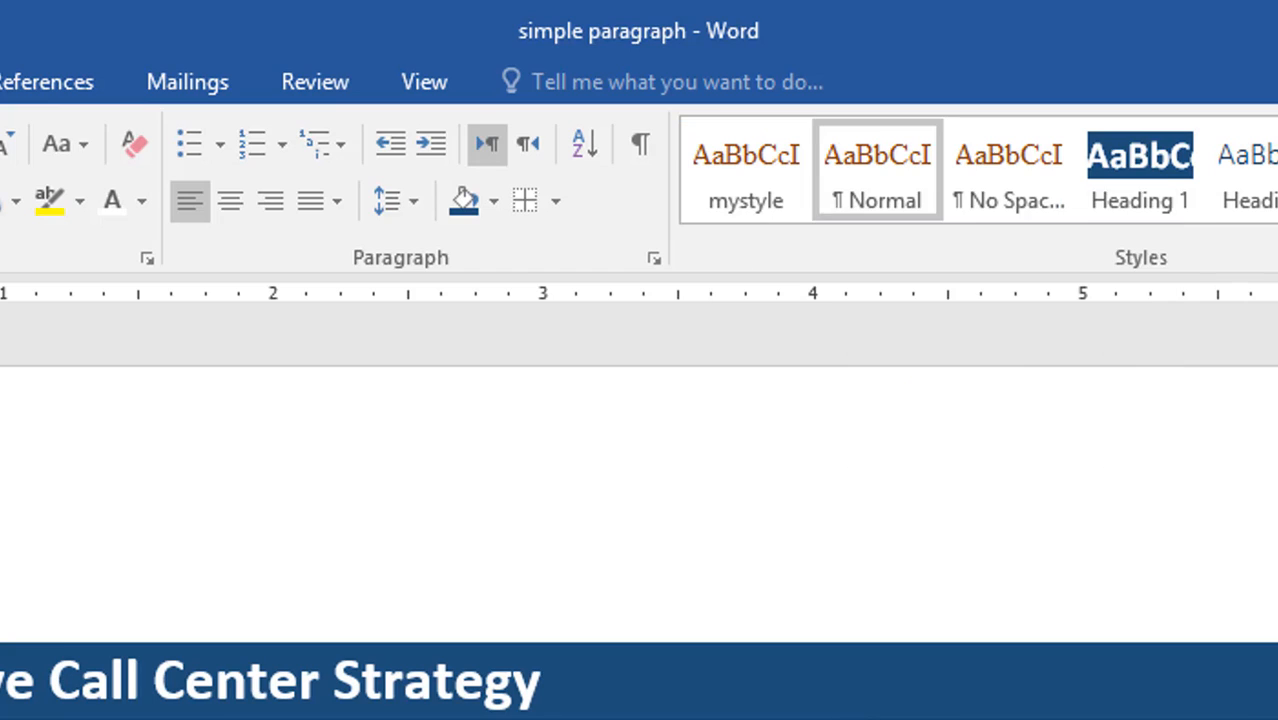
right_click(750, 198)
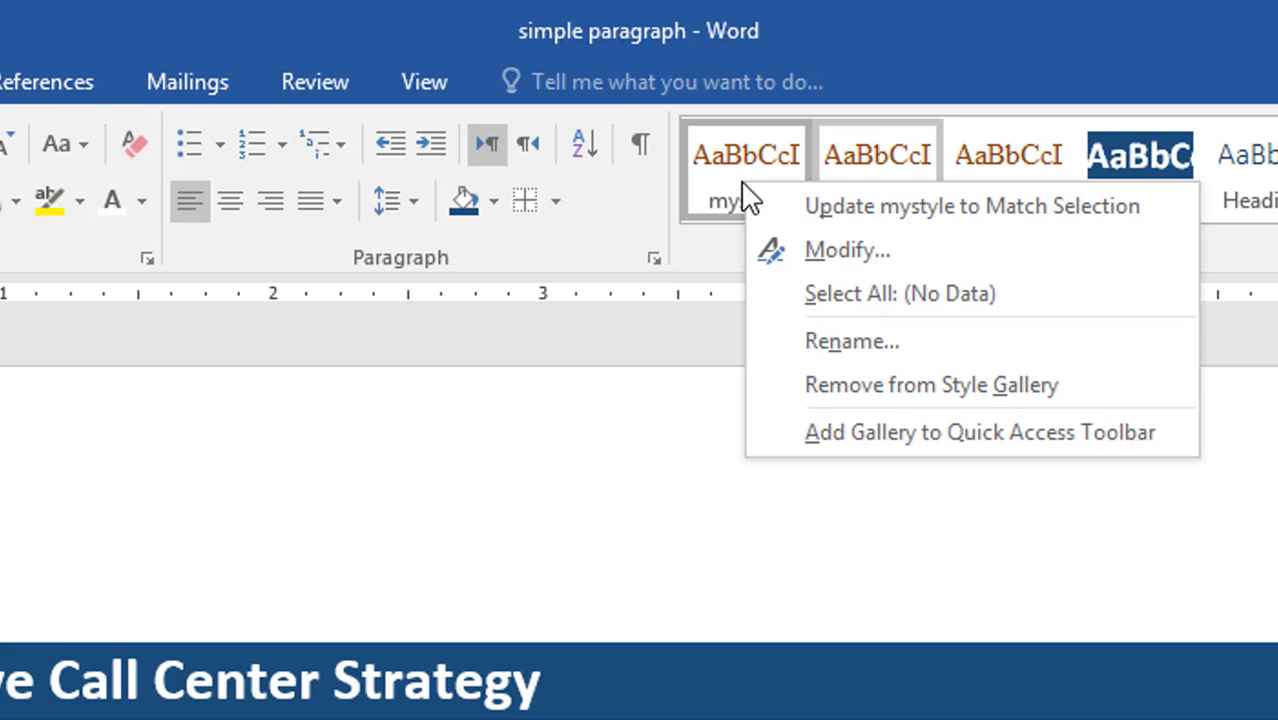
click(861, 249)
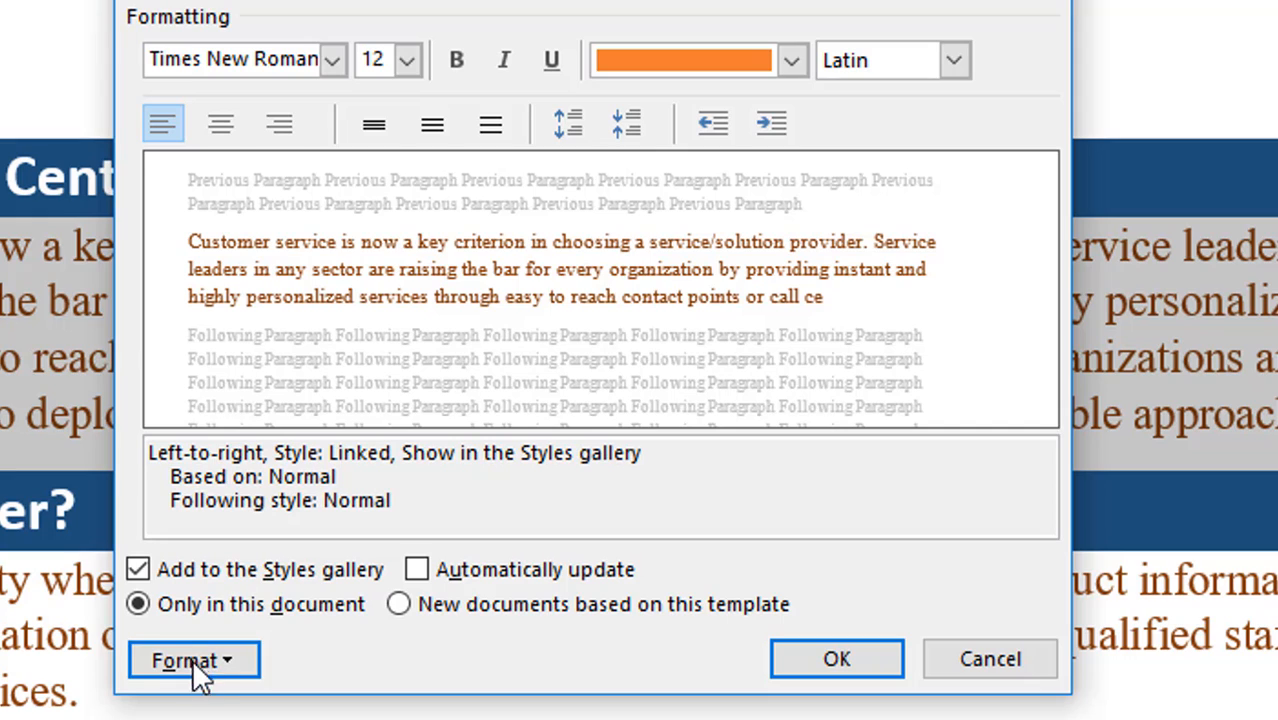
click(242, 668)
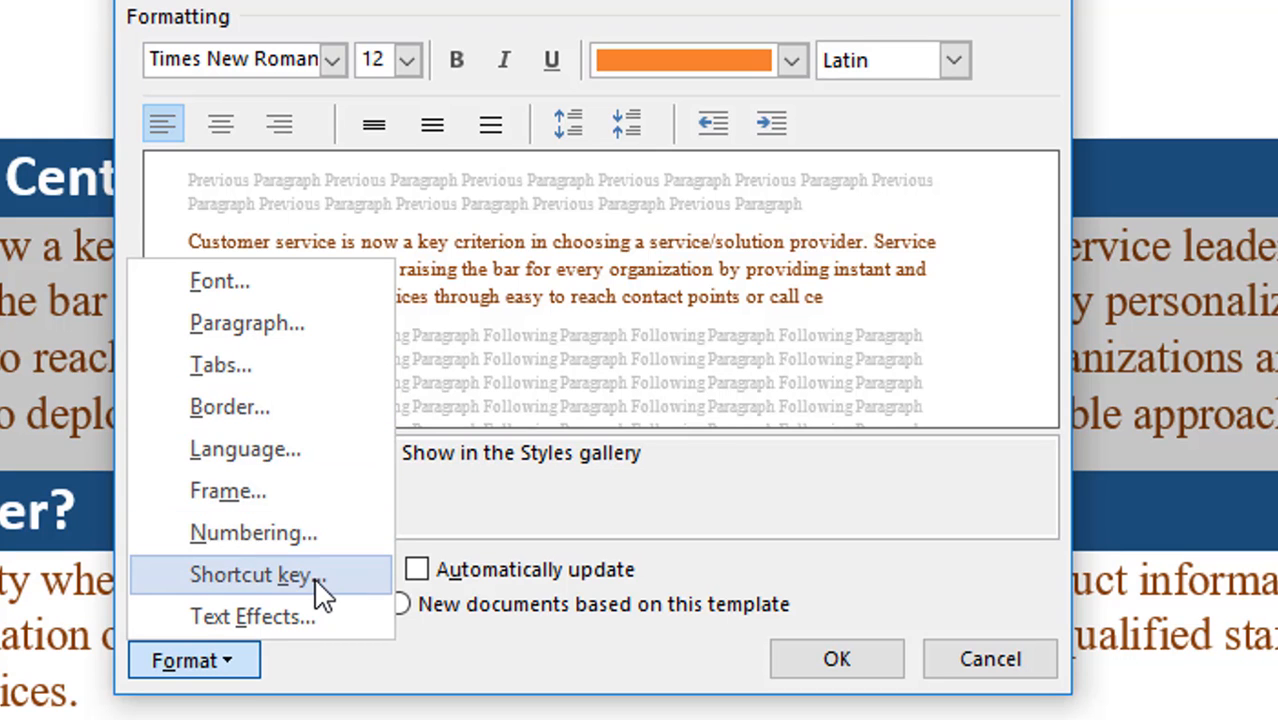
click(260, 287)
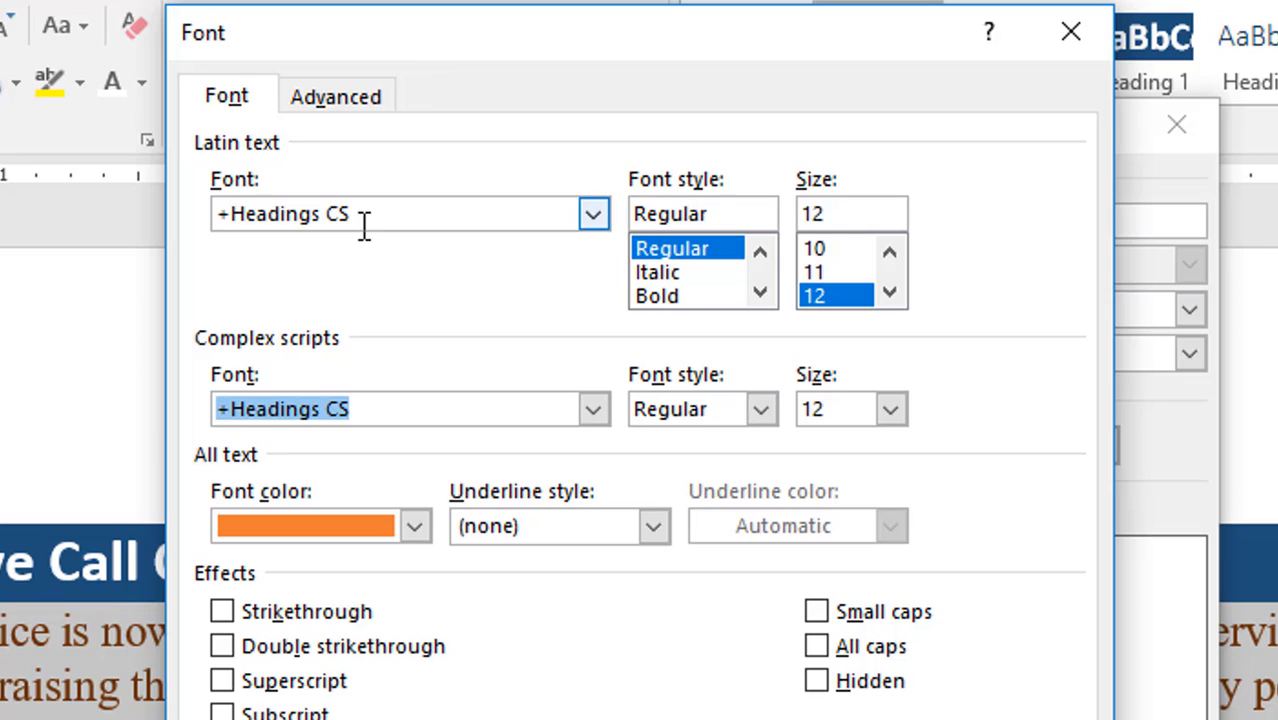
Set mystyle's Latin text font to Consolas
drag(370, 212, 110, 208)
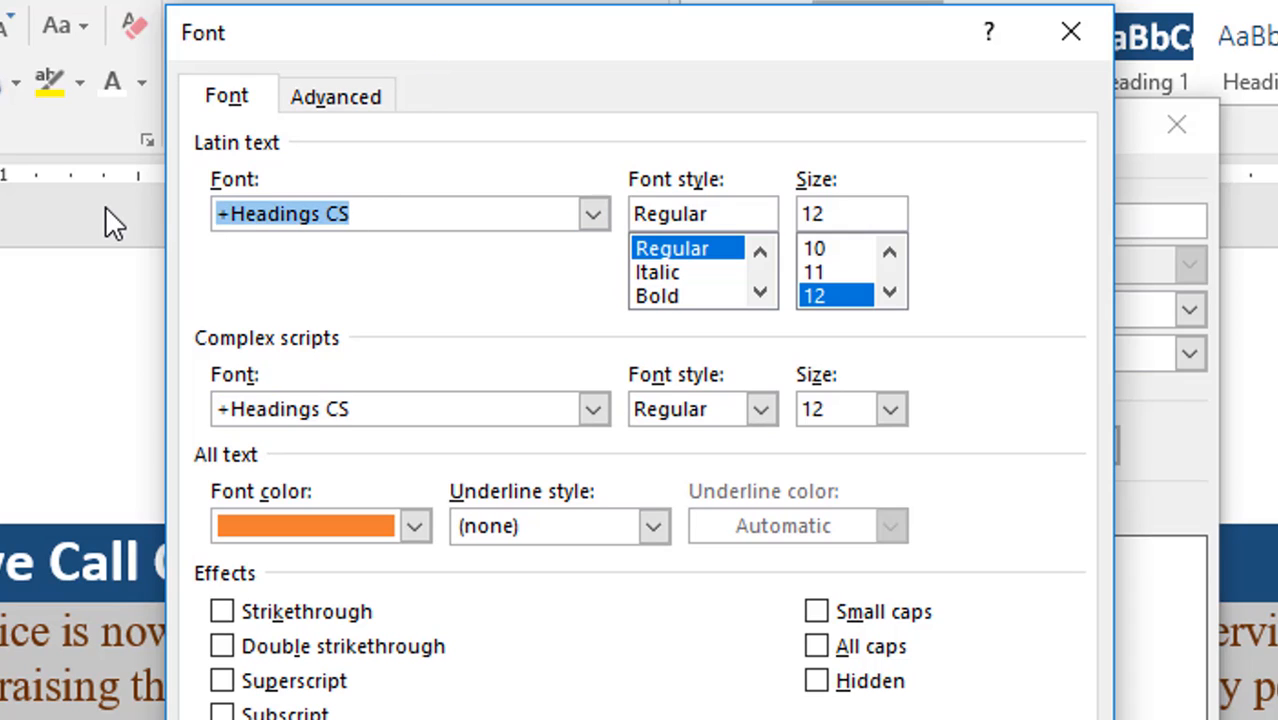
text(con)
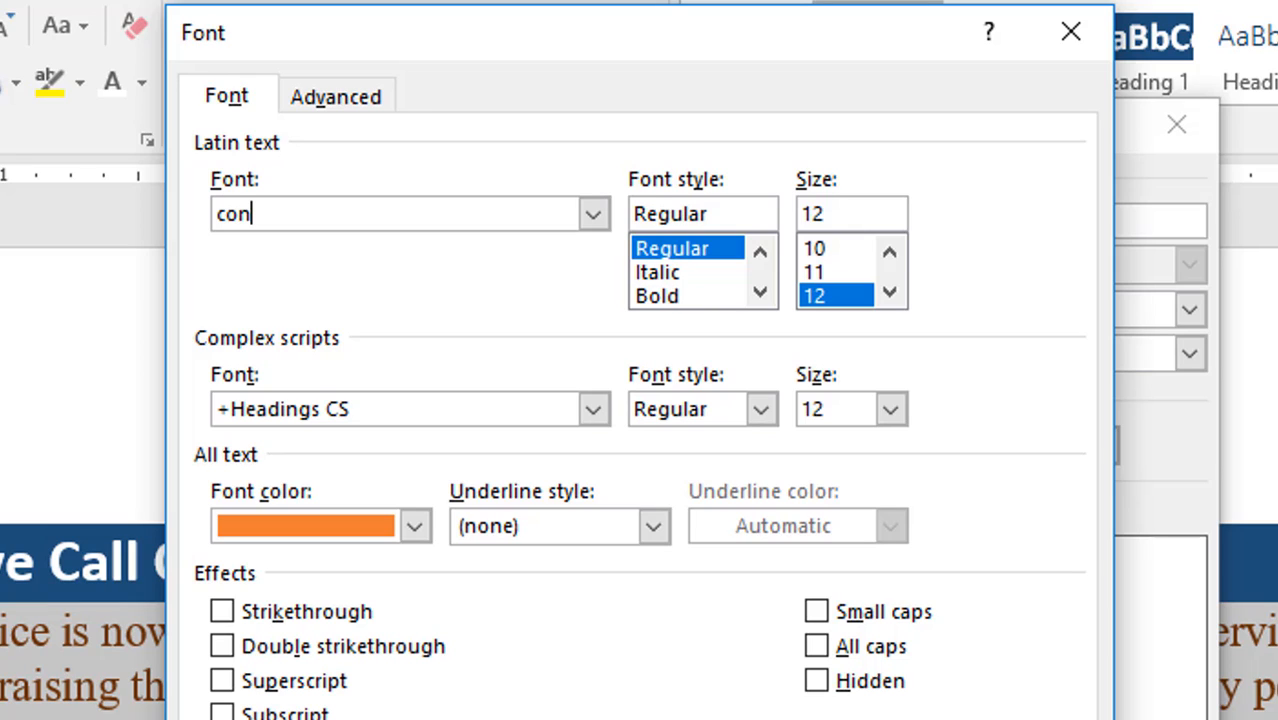
click(328, 214)
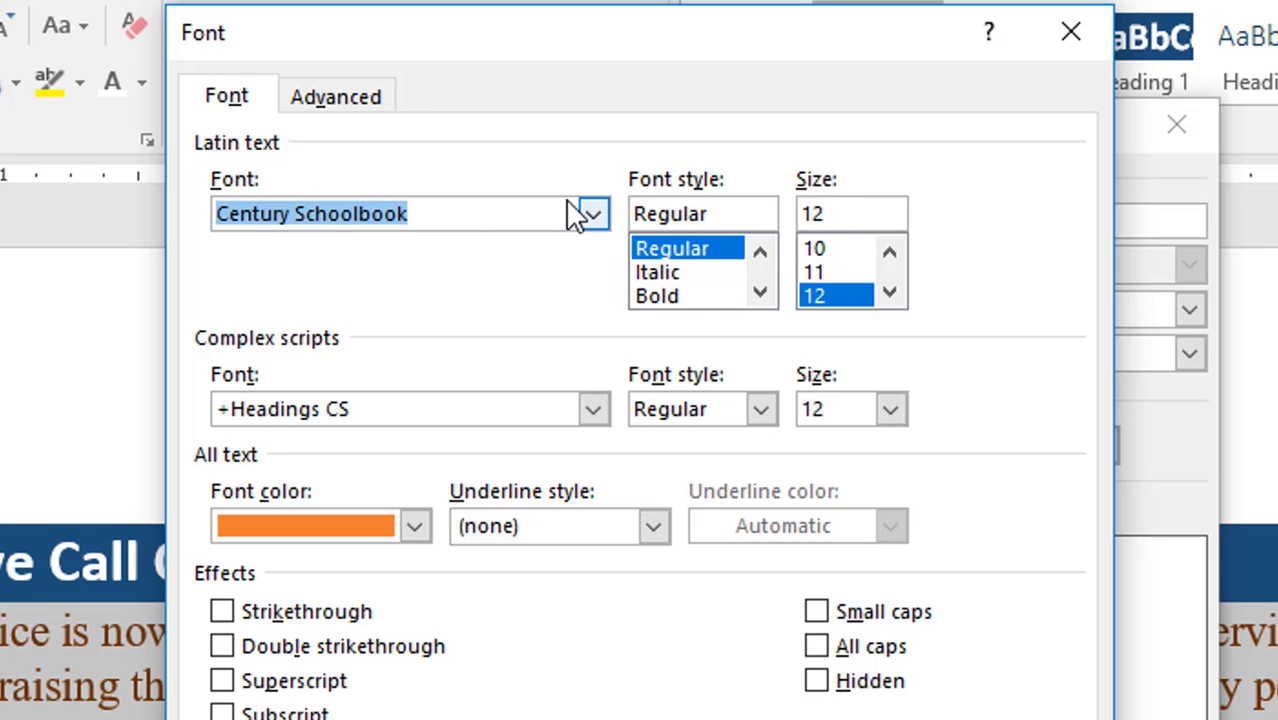
click(594, 216)
text(con)
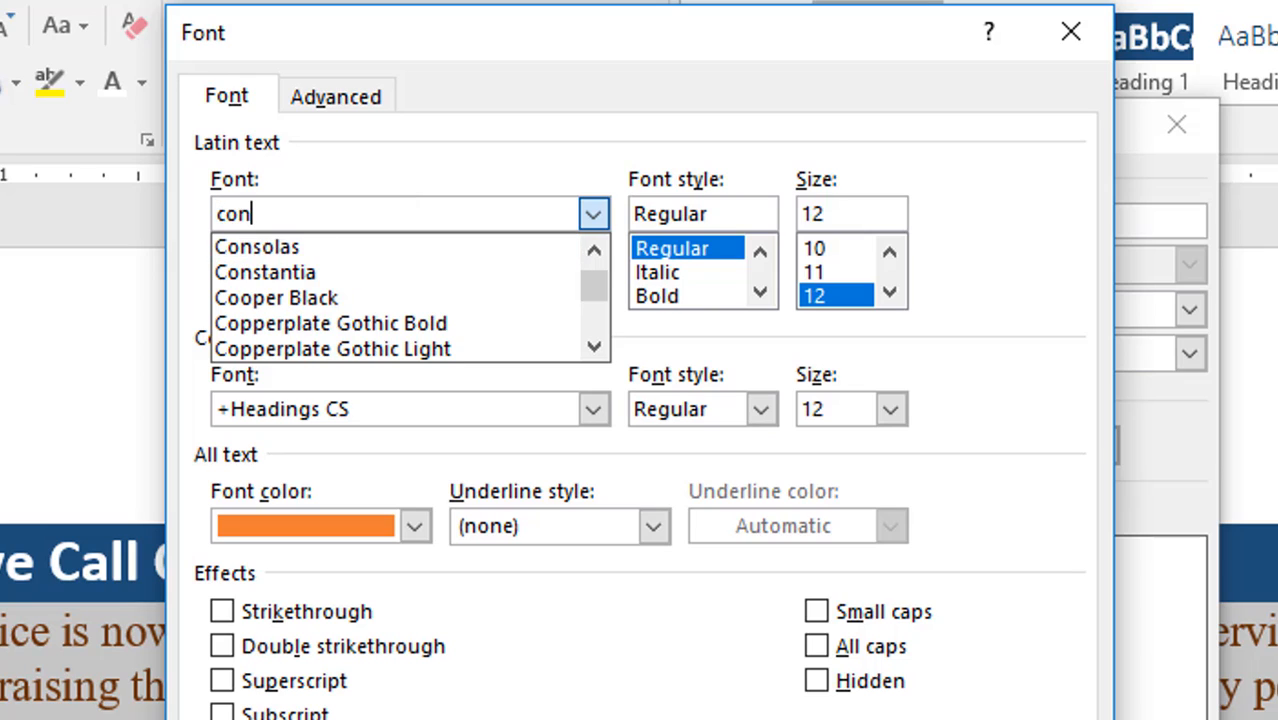
click(336, 249)
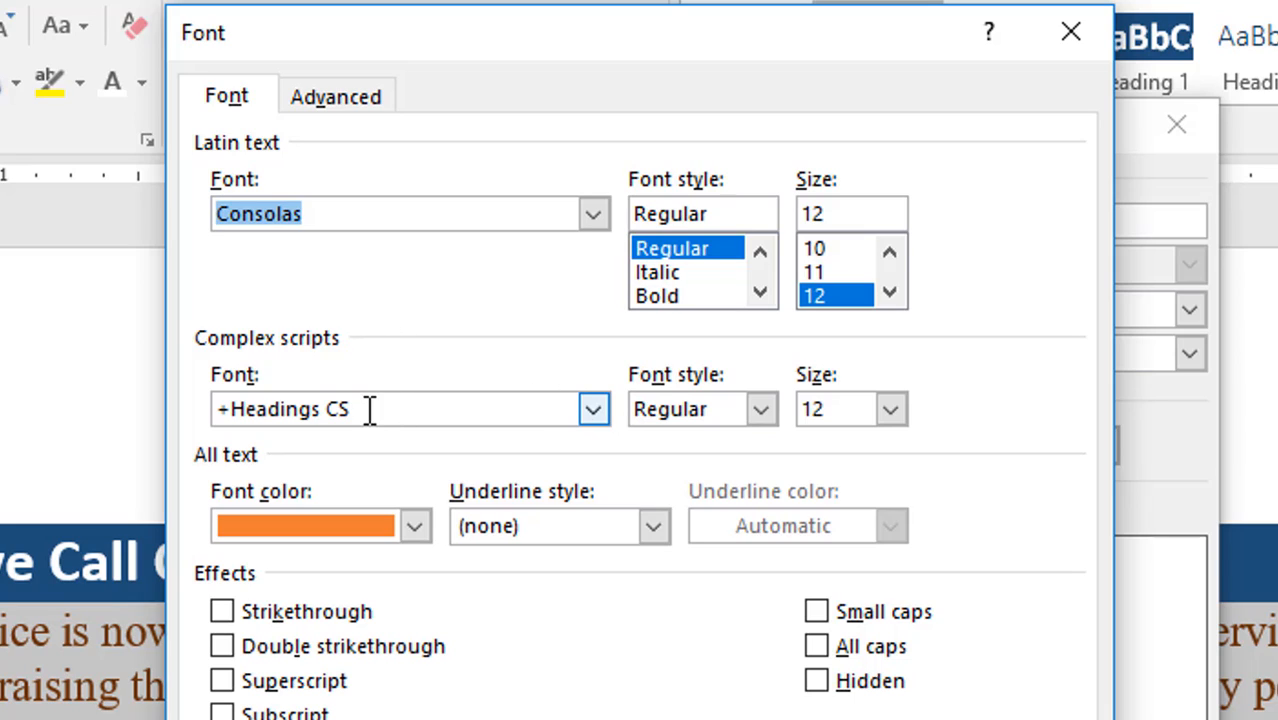
Set mystyle's complex scripts font to MB Sindhi Web and save the style changes
click(593, 418)
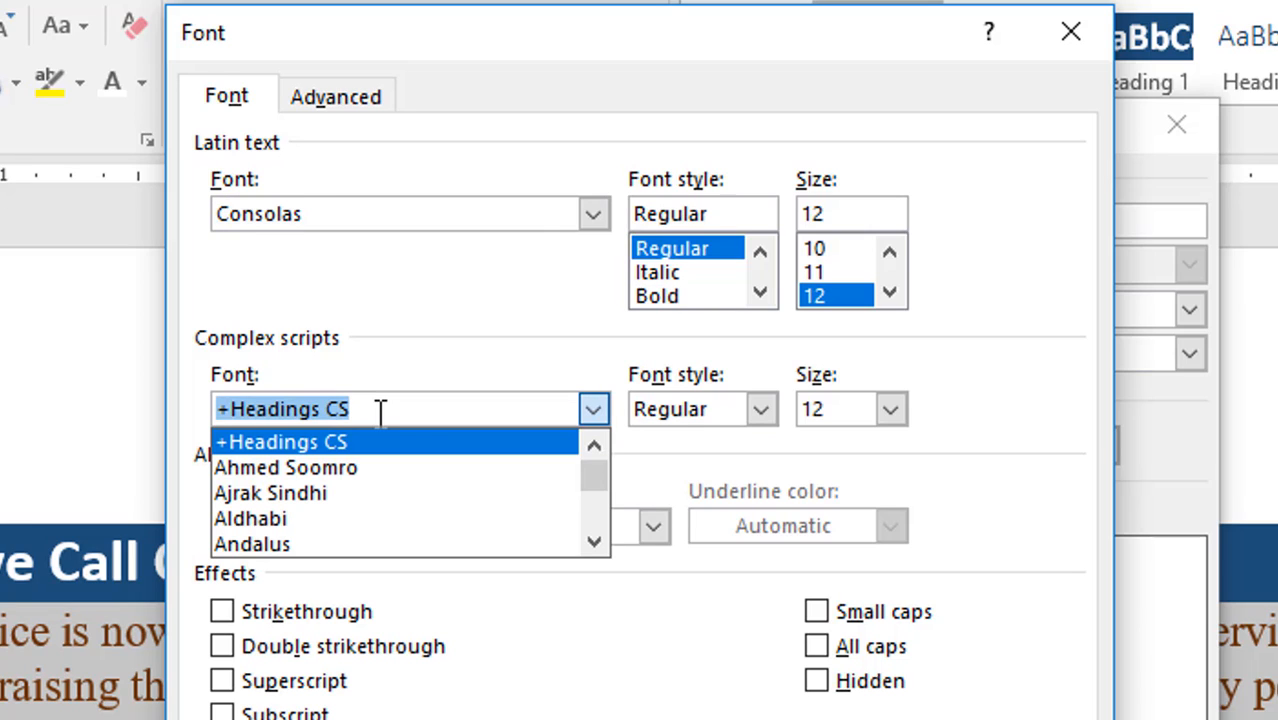
text(mb)
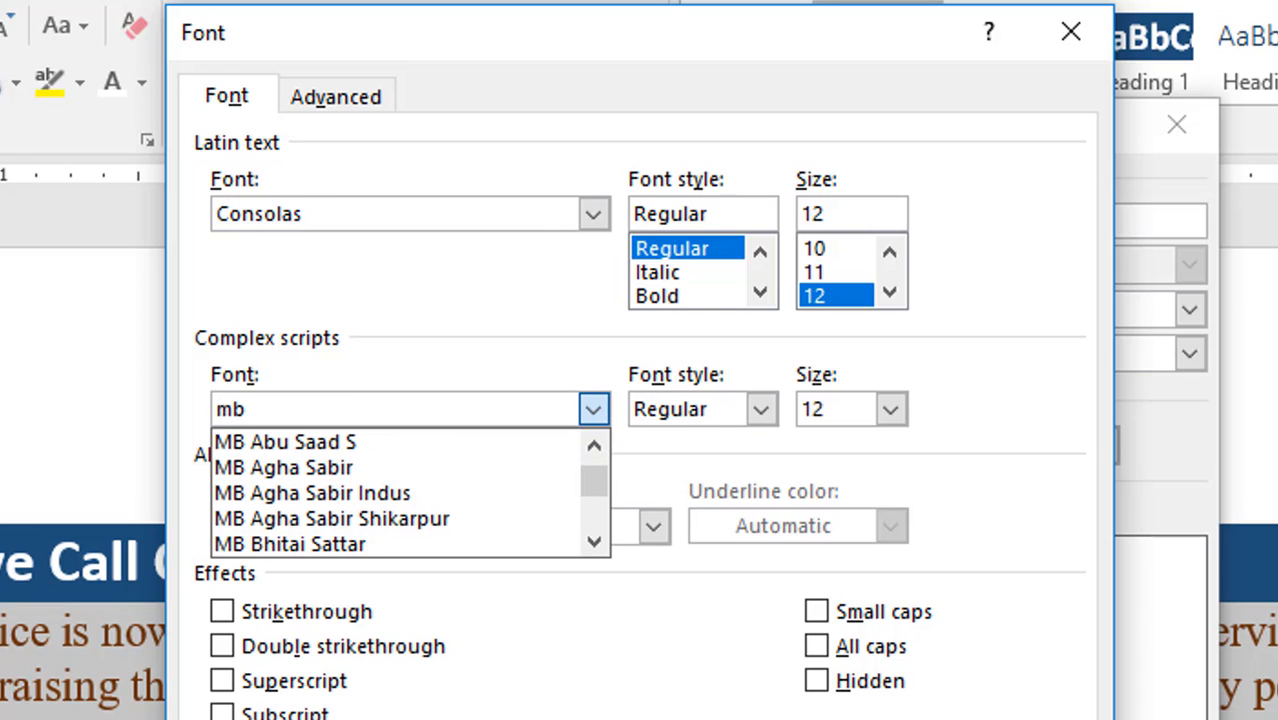
text( Sin)
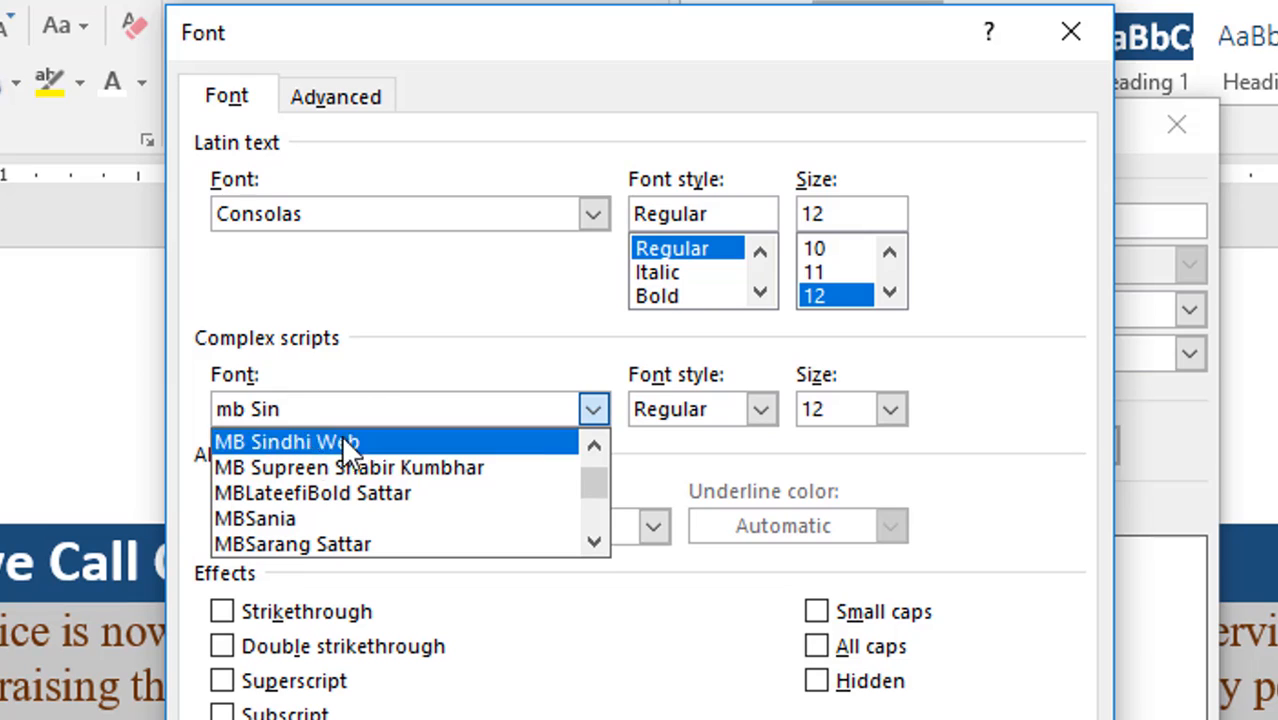
click(294, 434)
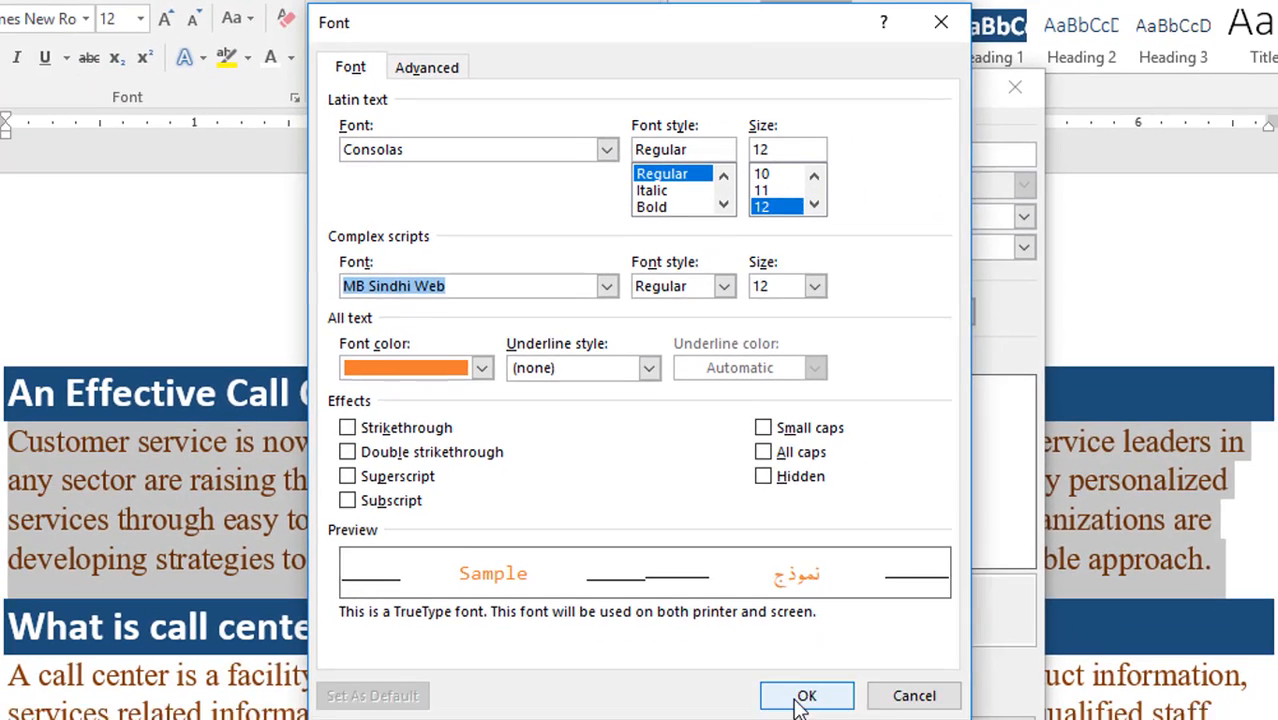
click(806, 696)
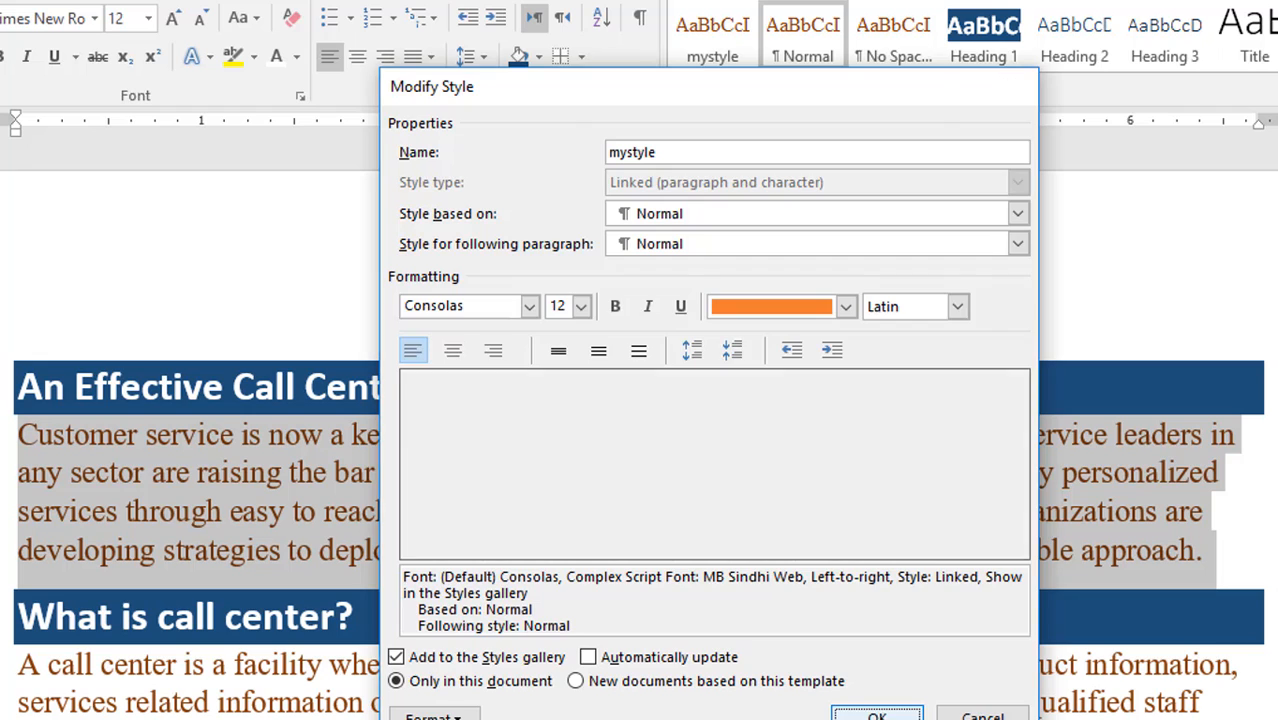
click(876, 715)
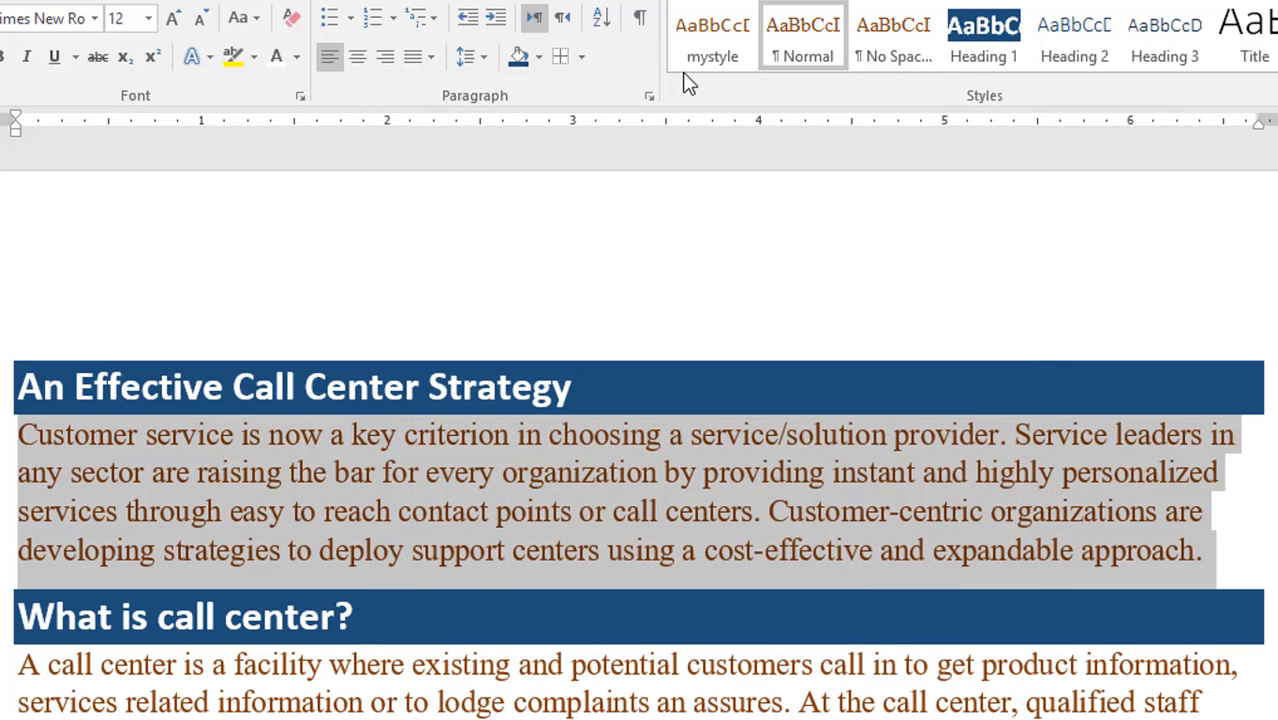
Apply mystyle to the selected paragraph below the title and start a new paragraph after it
click(716, 45)
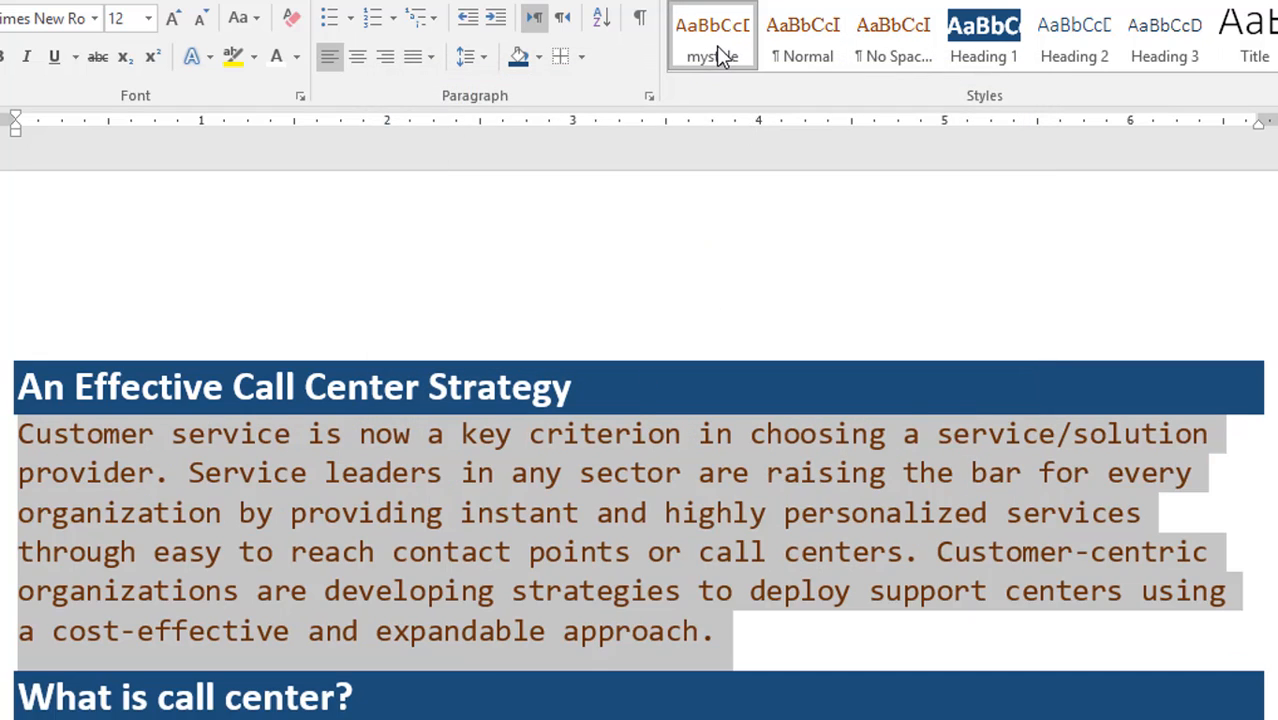
click(419, 576)
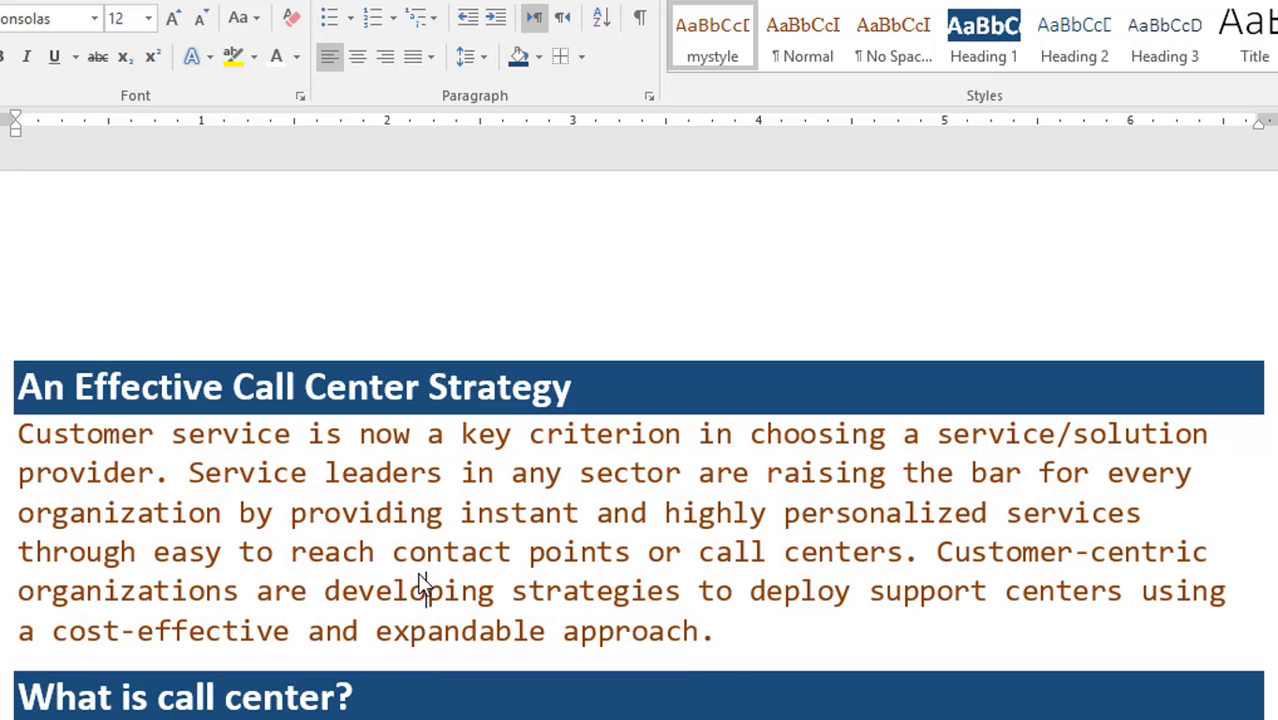
click(775, 641)
key(Return)
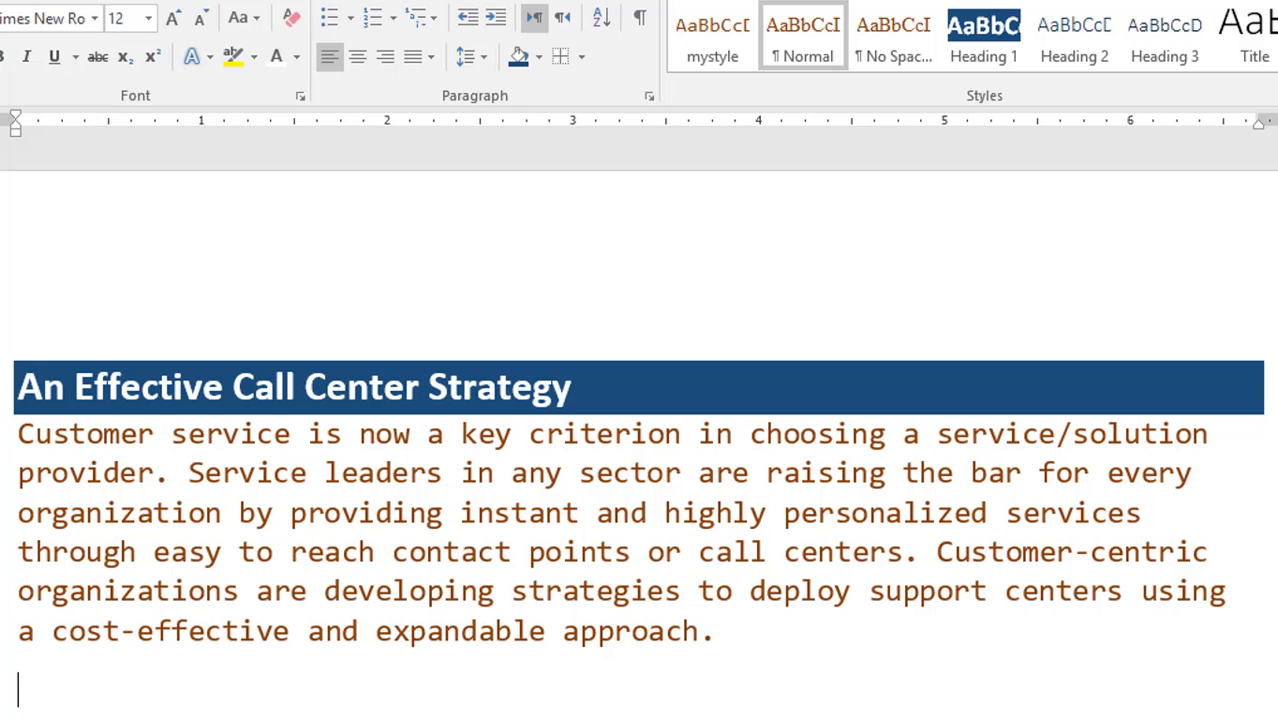
Make the new paragraph right-to-left, switch the input language to Sindhi, and enter "اسلام عليڪم دوستو"
click(563, 19)
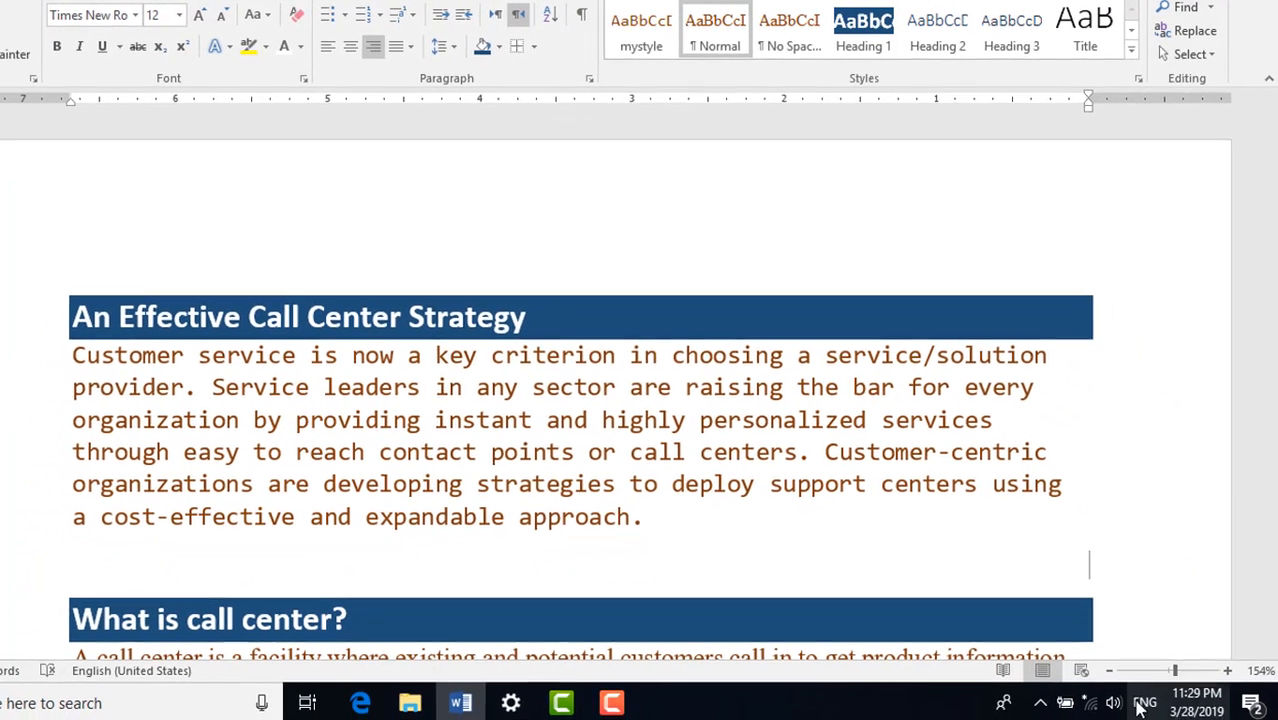
click(1141, 699)
click(1128, 590)
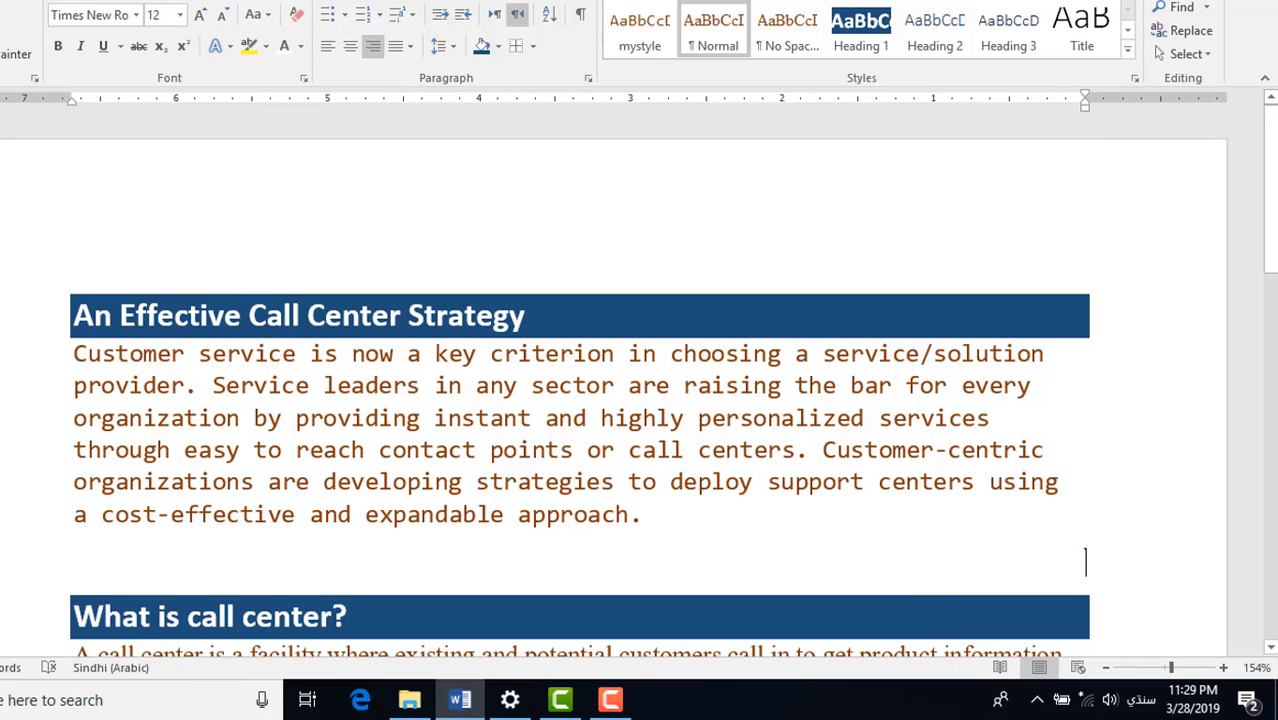
text(اسلام علیکم)
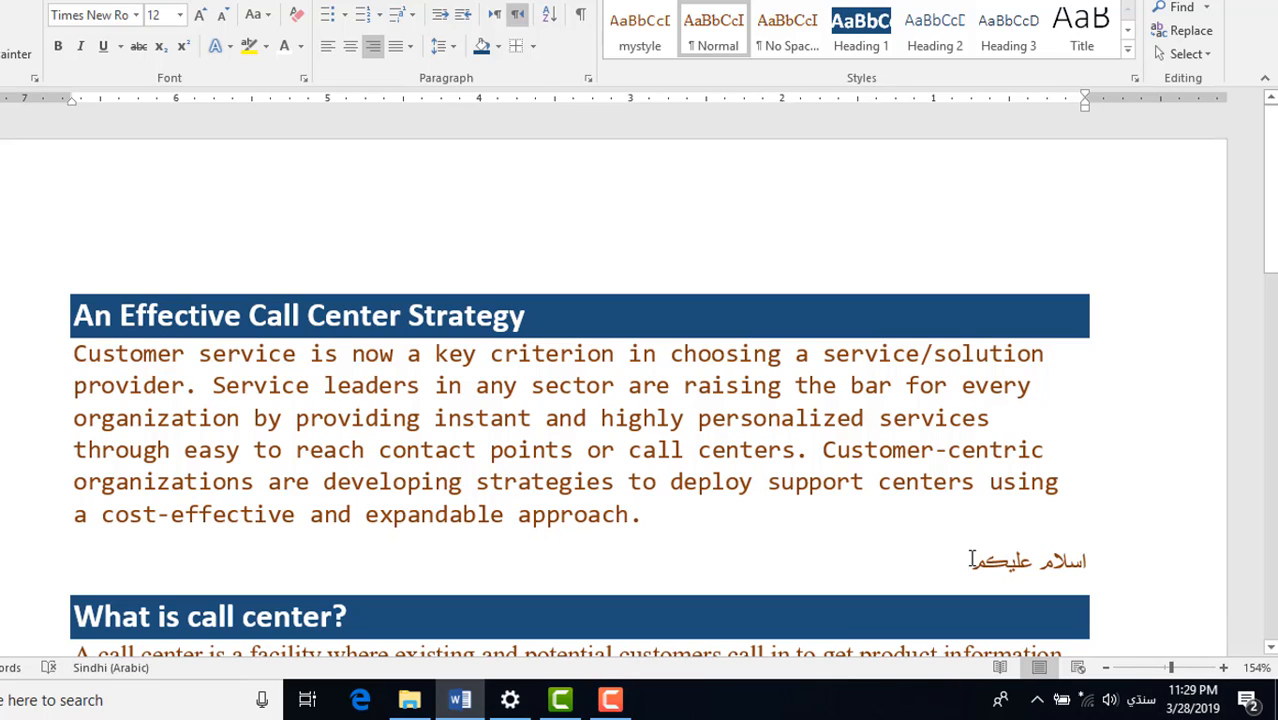
text(دوستو)
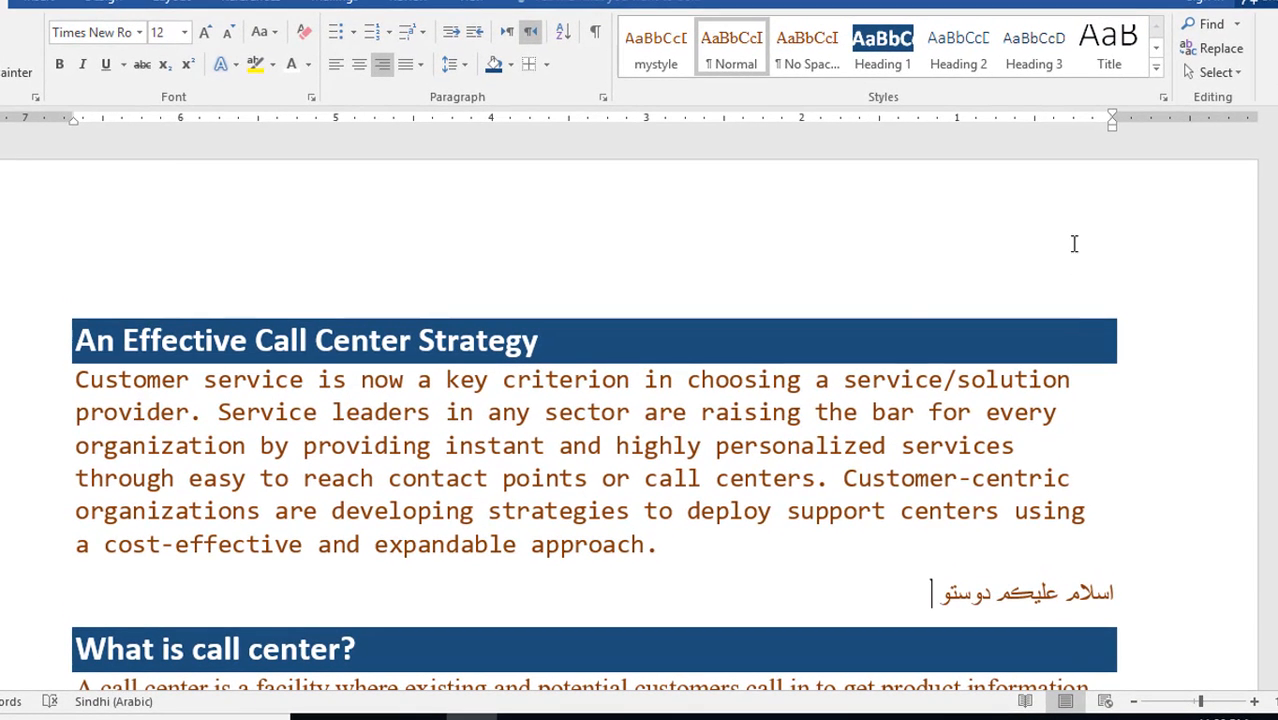
Modify mystyle so that the style for the following paragraph is mystyle
click(720, 68)
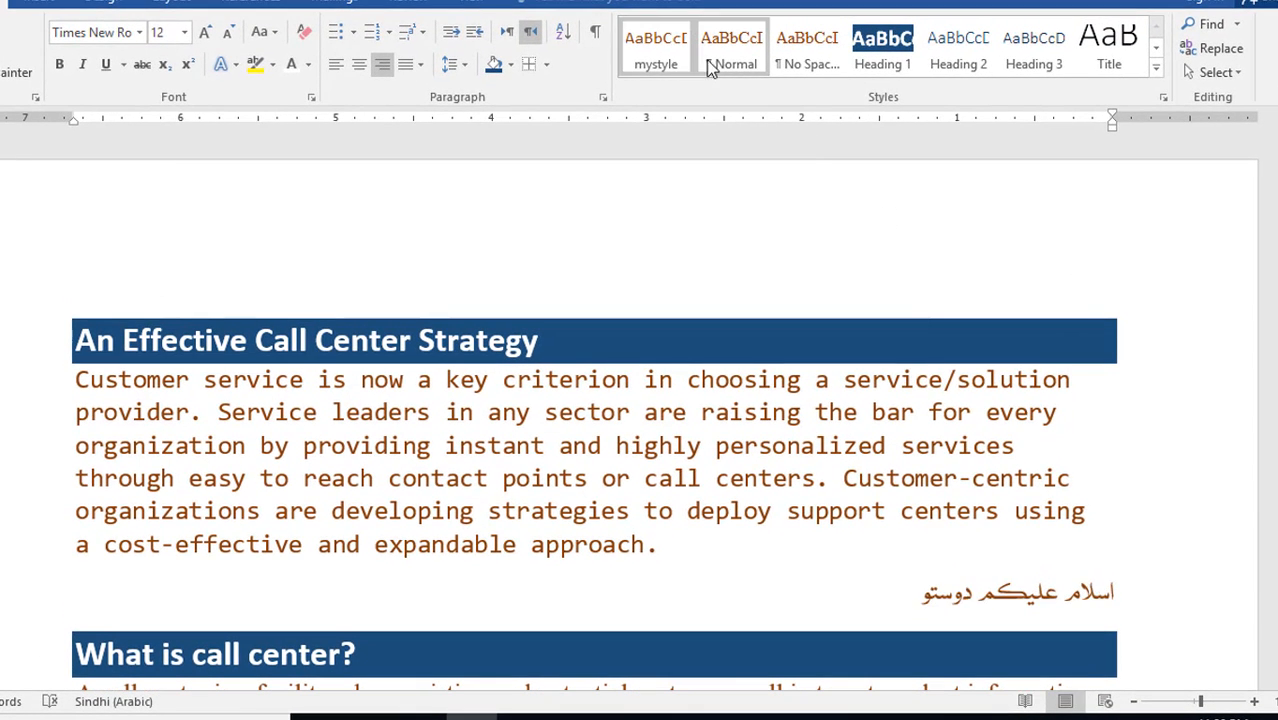
key(ctrl+z)
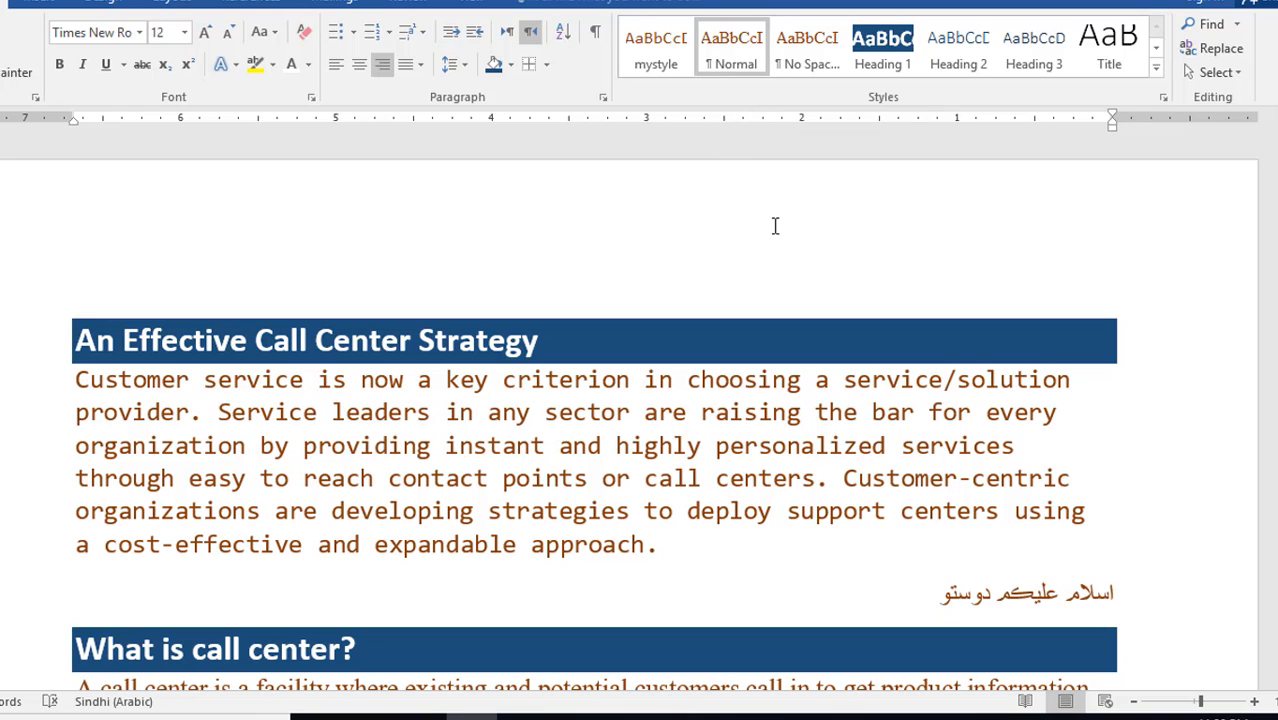
right_click(652, 45)
click(678, 74)
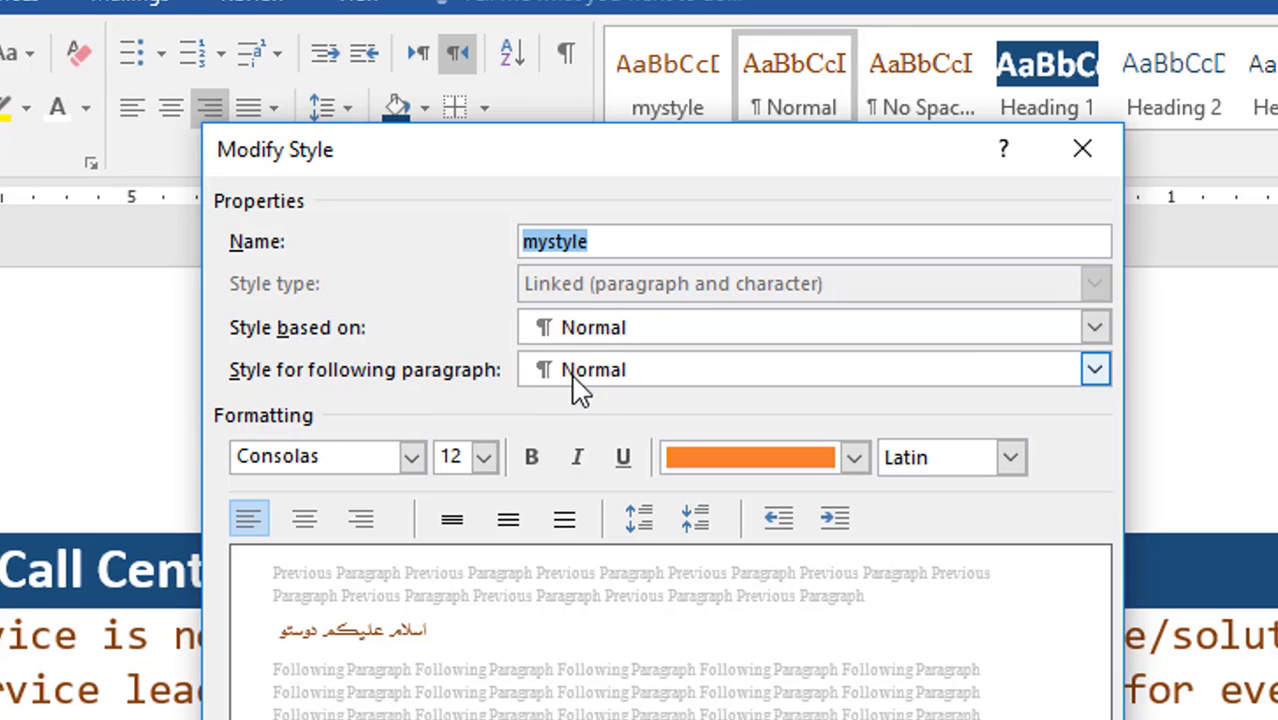
click(1095, 370)
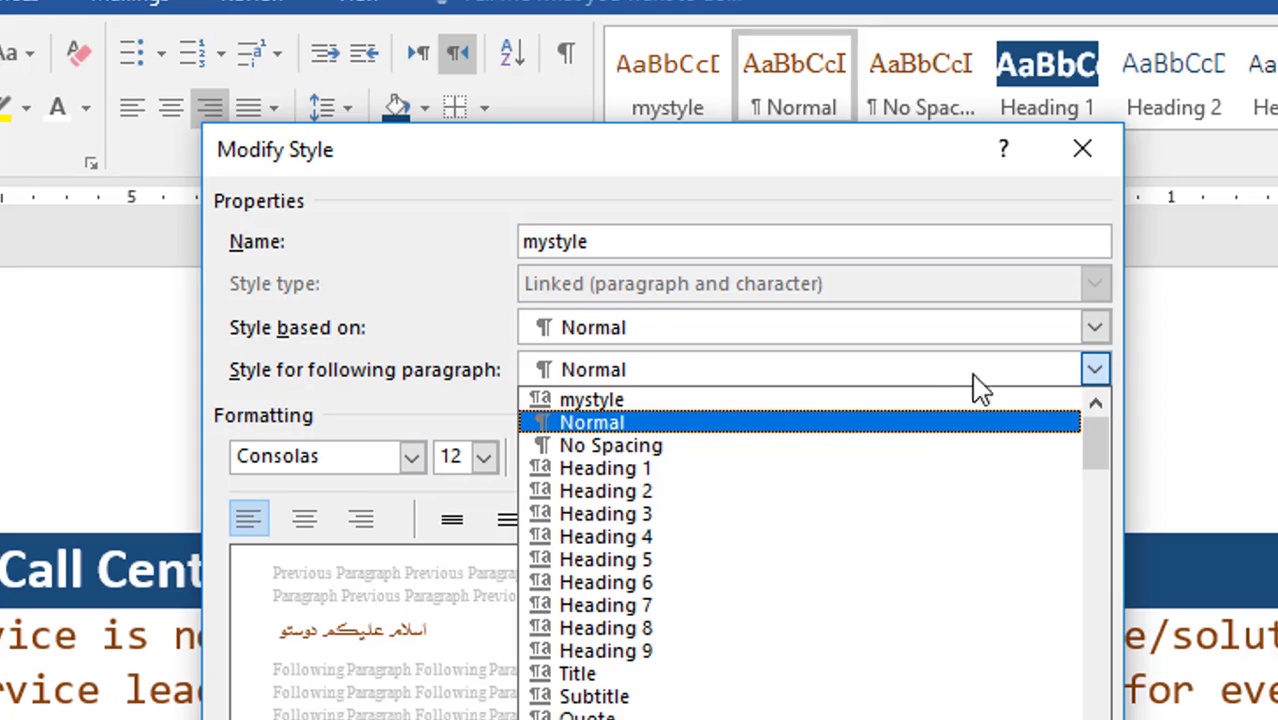
click(680, 402)
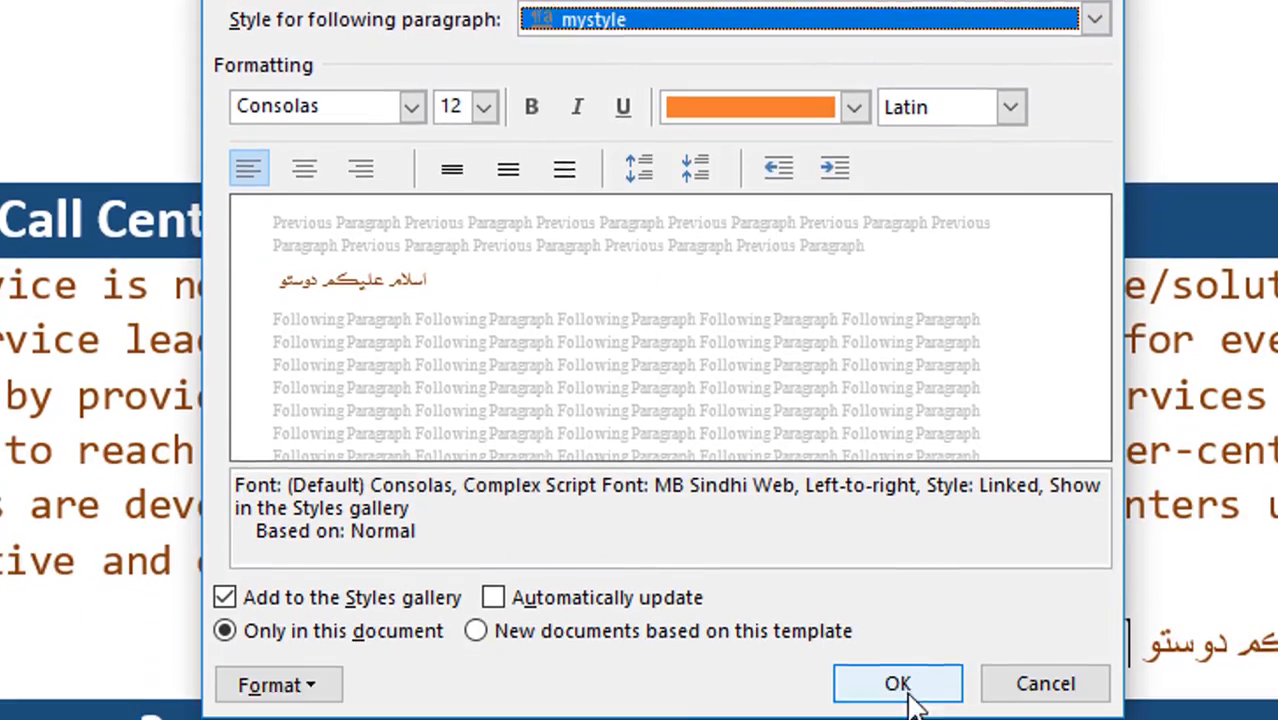
click(916, 678)
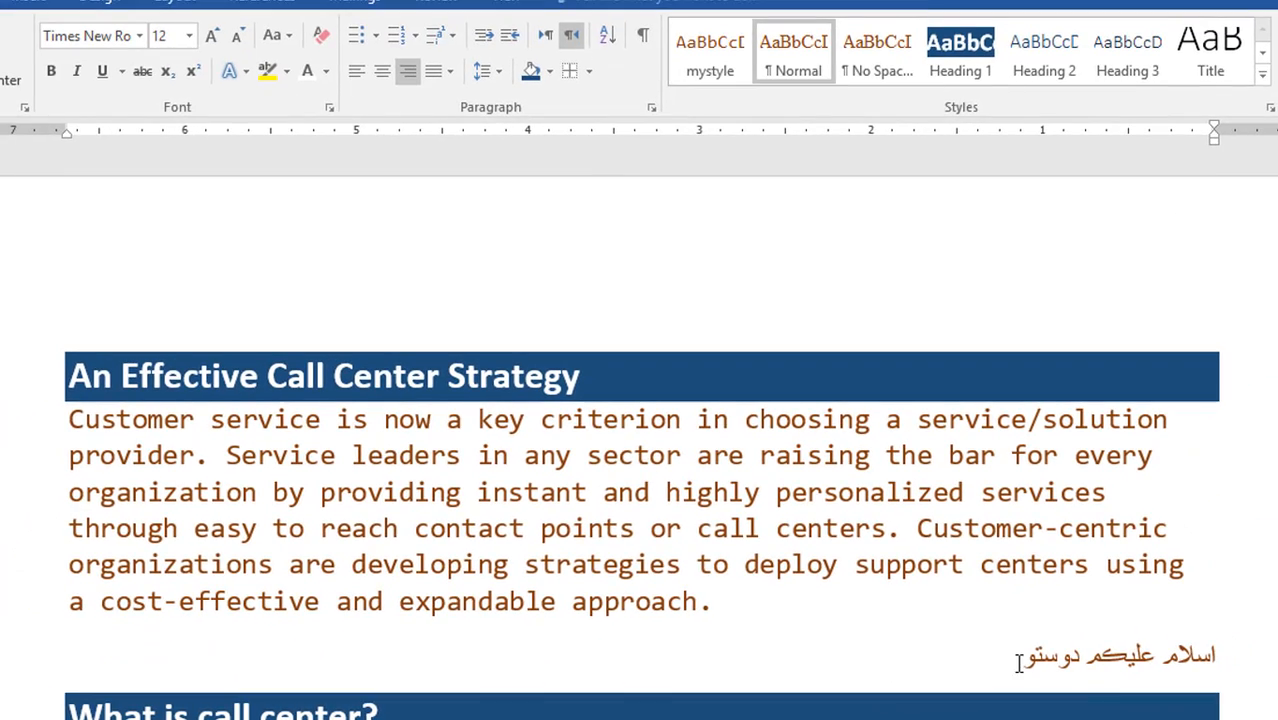
Apply mystyle to the Sindhi line above the heading "What is call center?"
click(1017, 657)
click(717, 62)
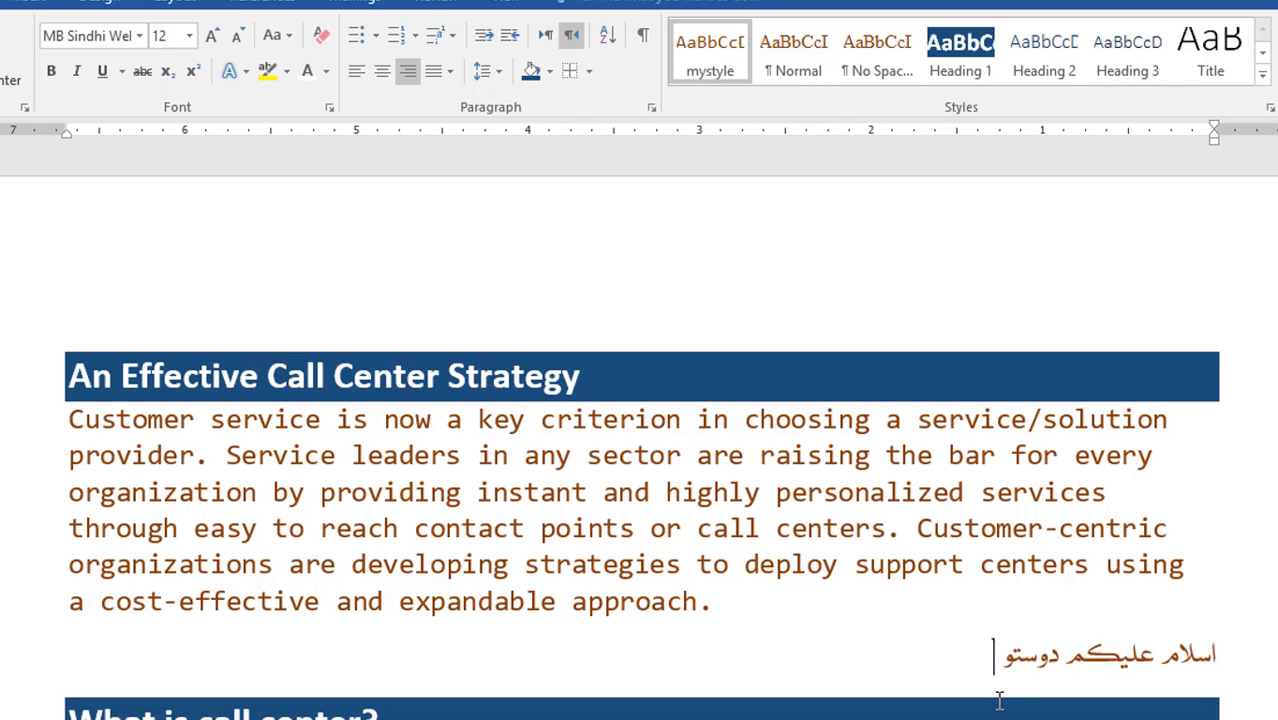
scroll(980, 665, down, 3)
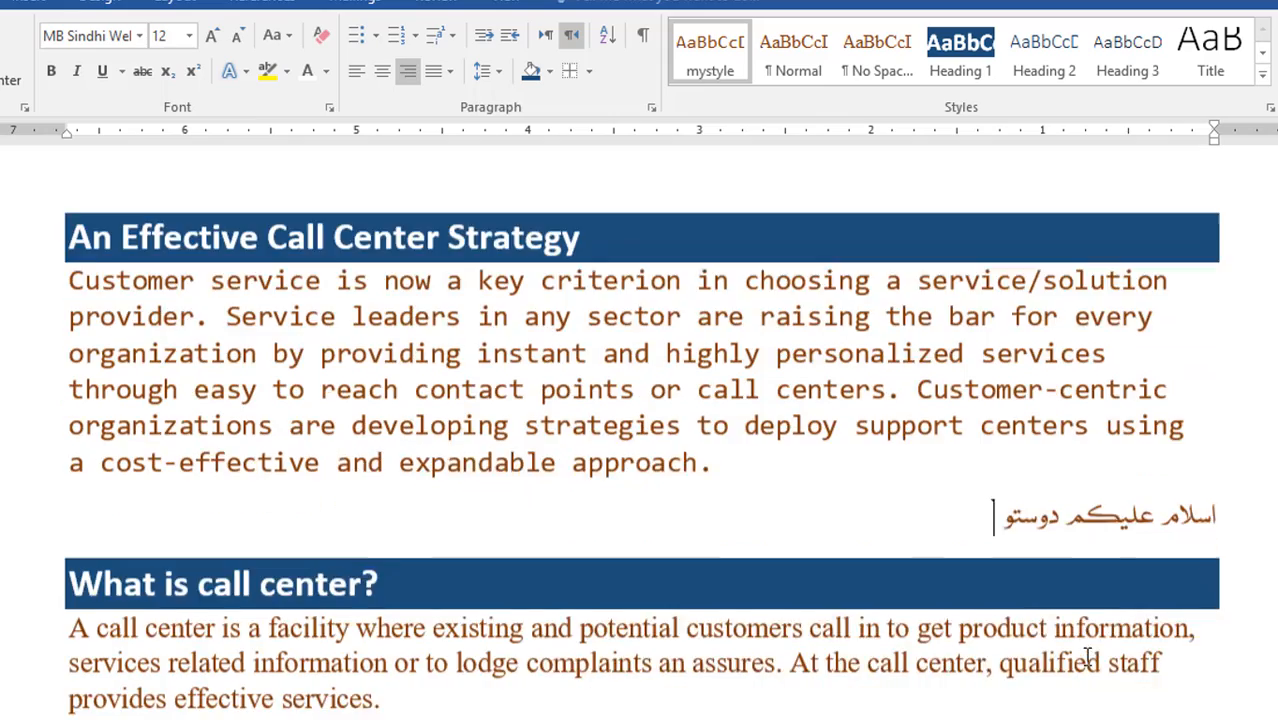
scroll(1080, 600, up, 1)
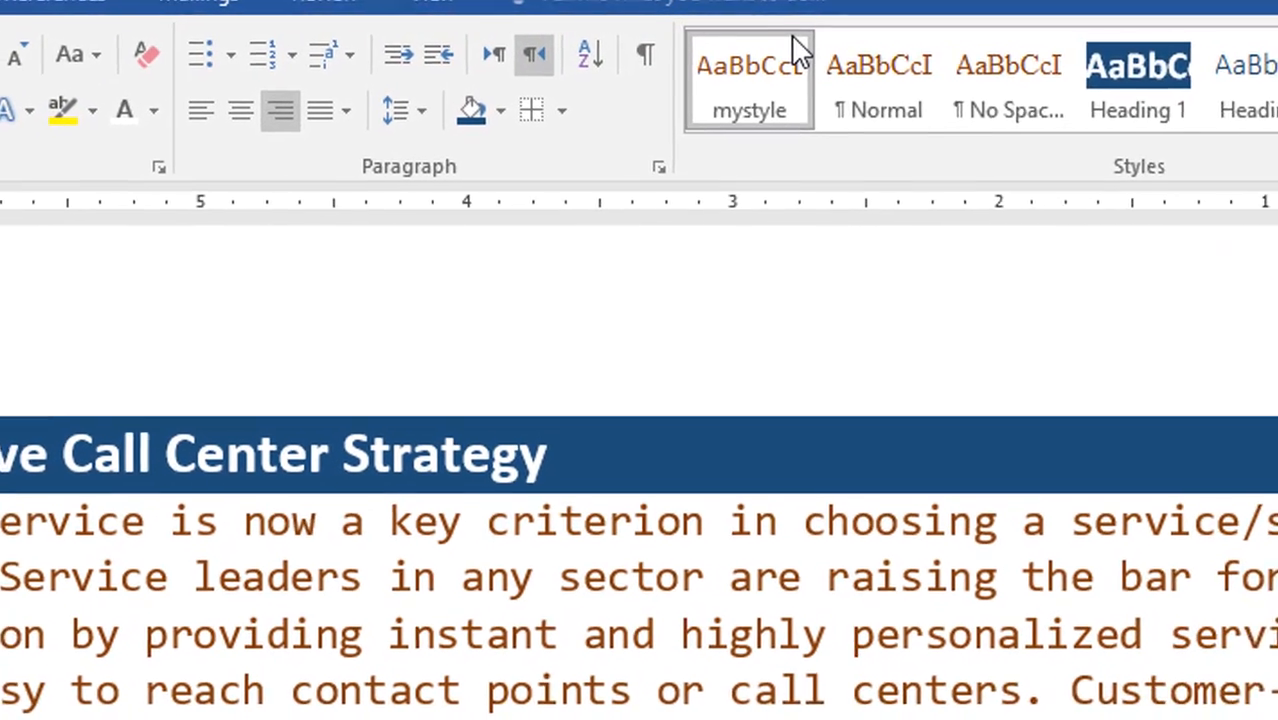
Modify mystyle so that it is based on Heading 1
right_click(796, 48)
right_click(701, 78)
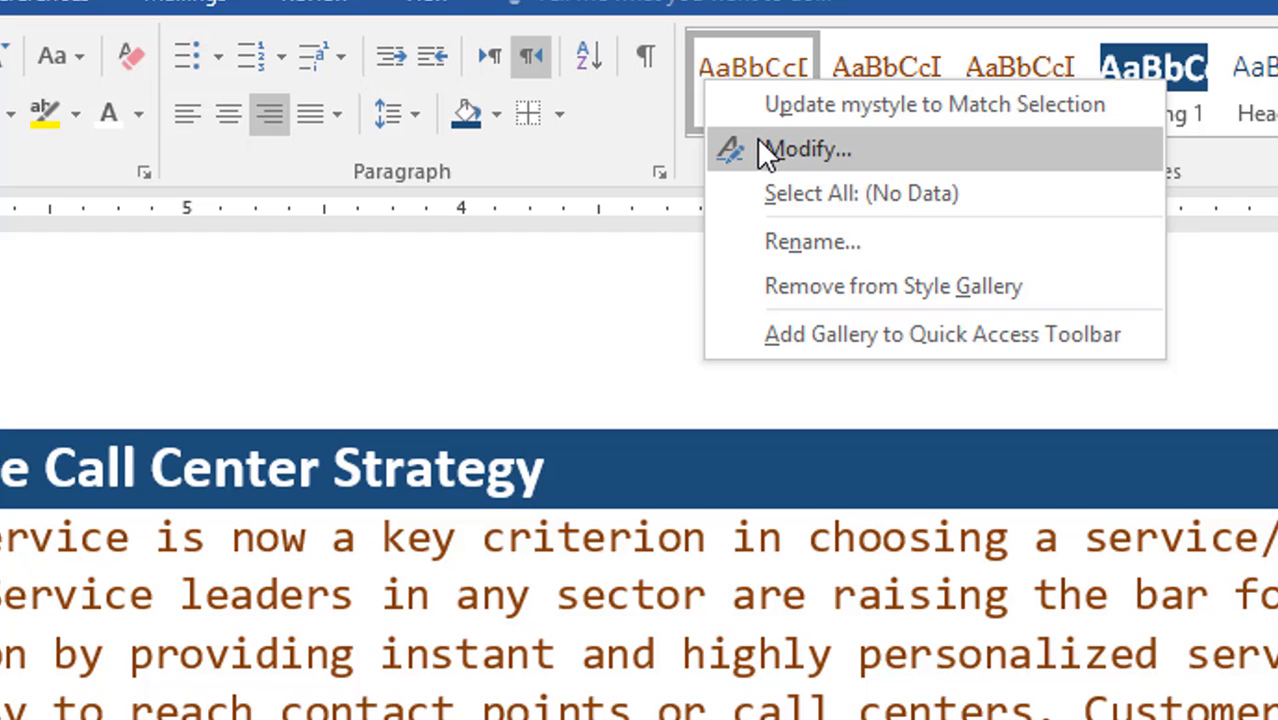
click(762, 152)
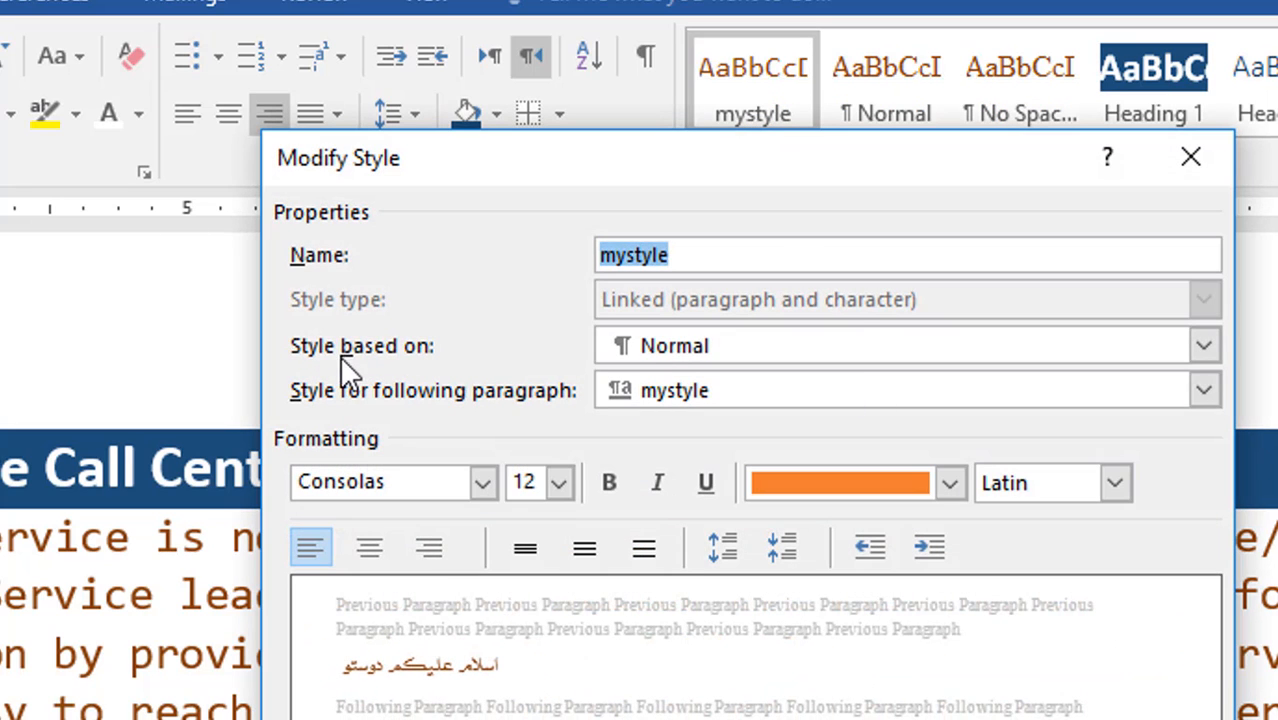
click(1203, 347)
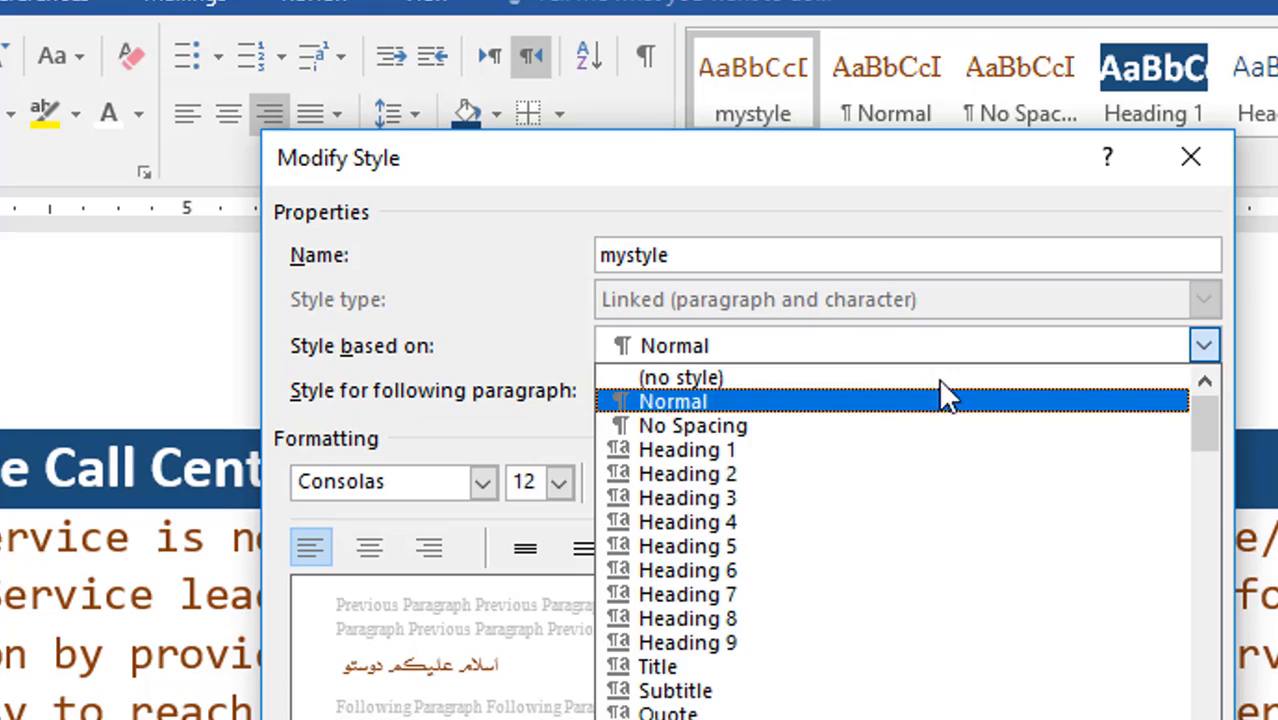
click(745, 449)
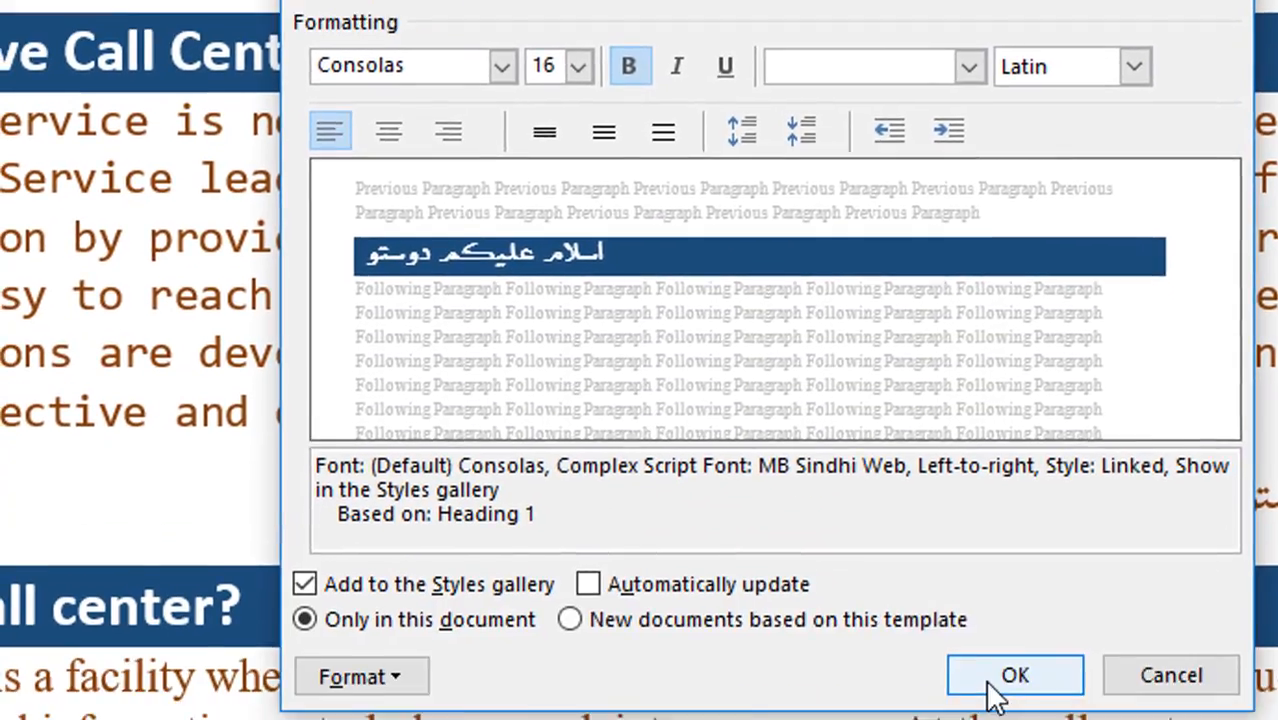
click(995, 692)
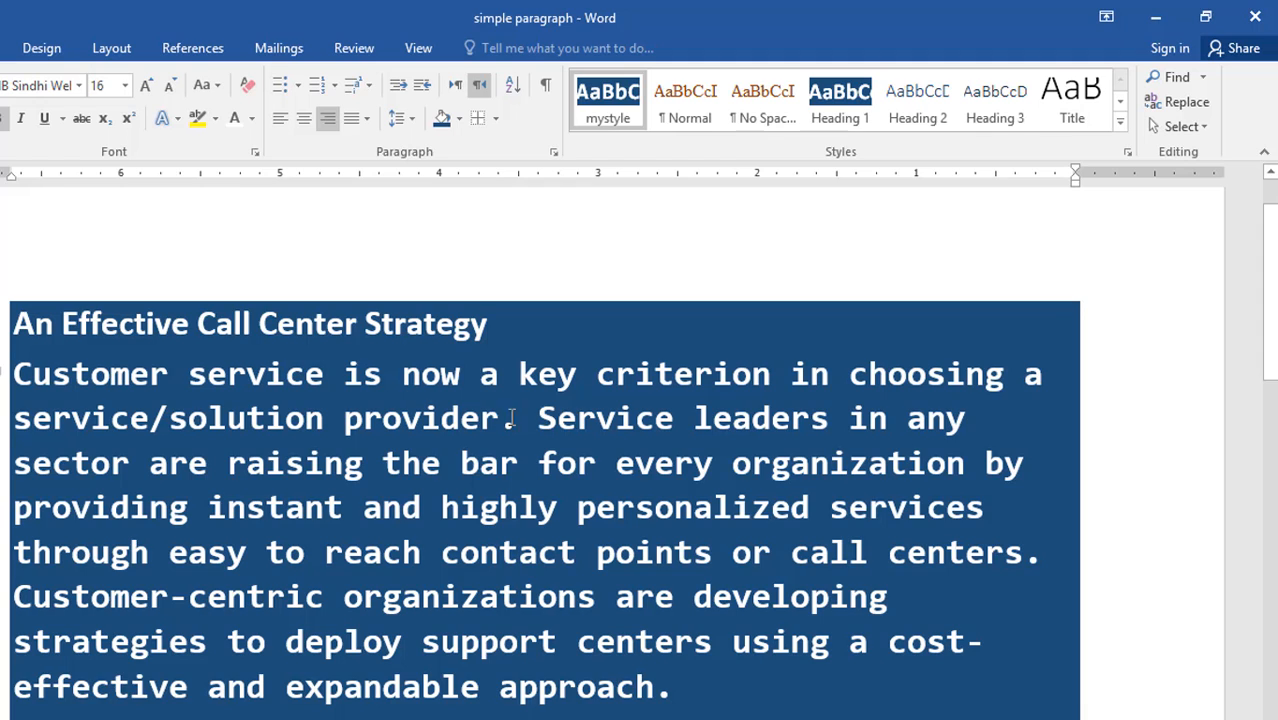
Apply the Normal style to the paragraph below the title and to the Sindhi line after it
scroll(741, 528, down, 1)
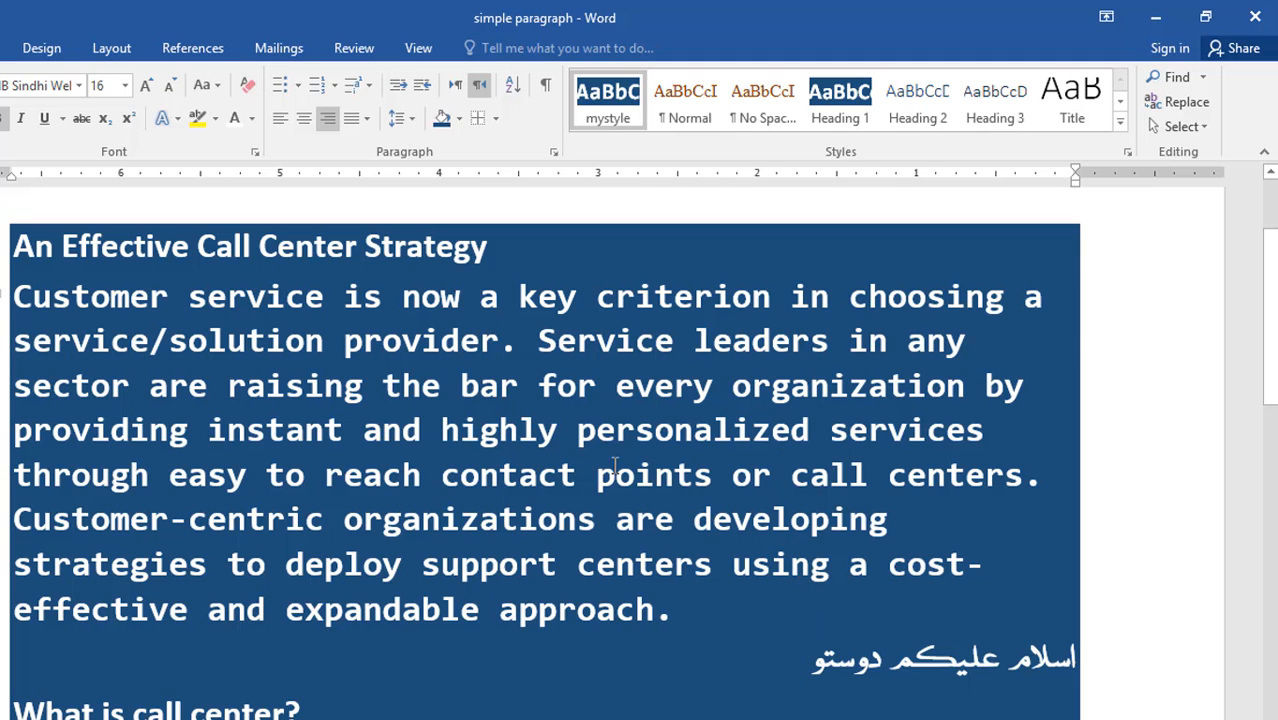
triple_click(479, 438)
double_click(479, 440)
click(464, 456)
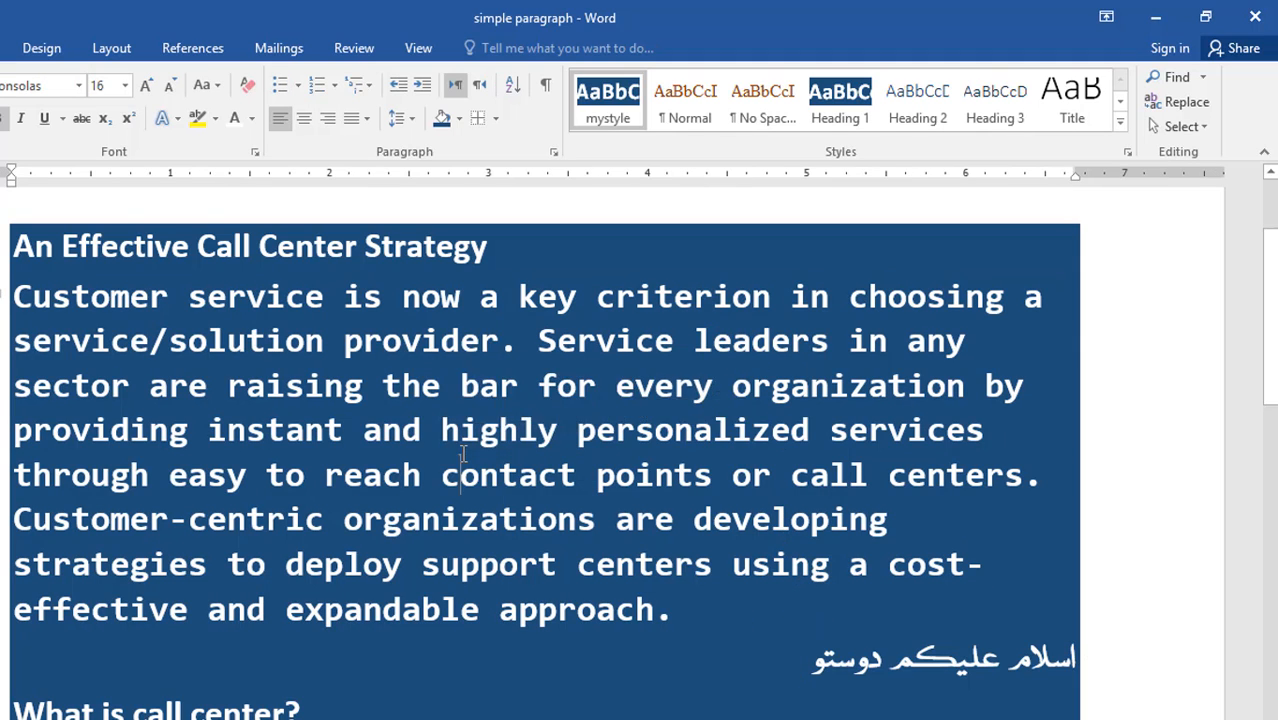
double_click(463, 456)
triple_click(463, 456)
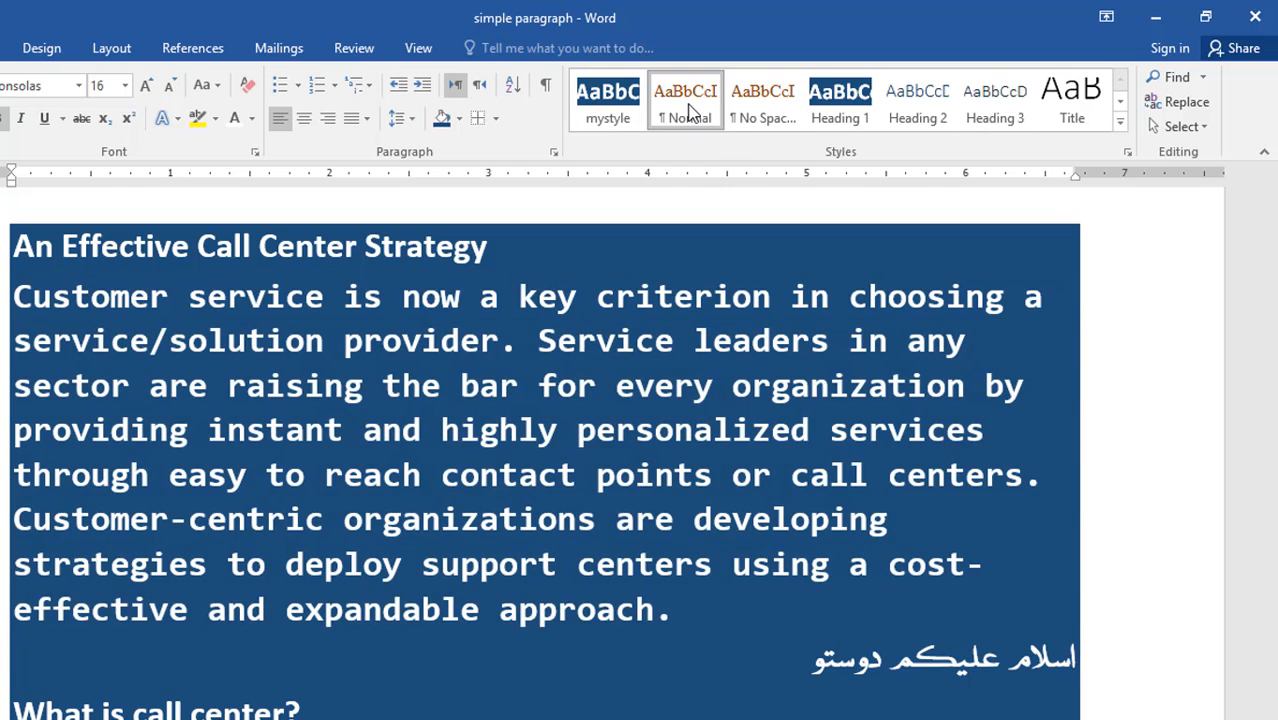
click(688, 110)
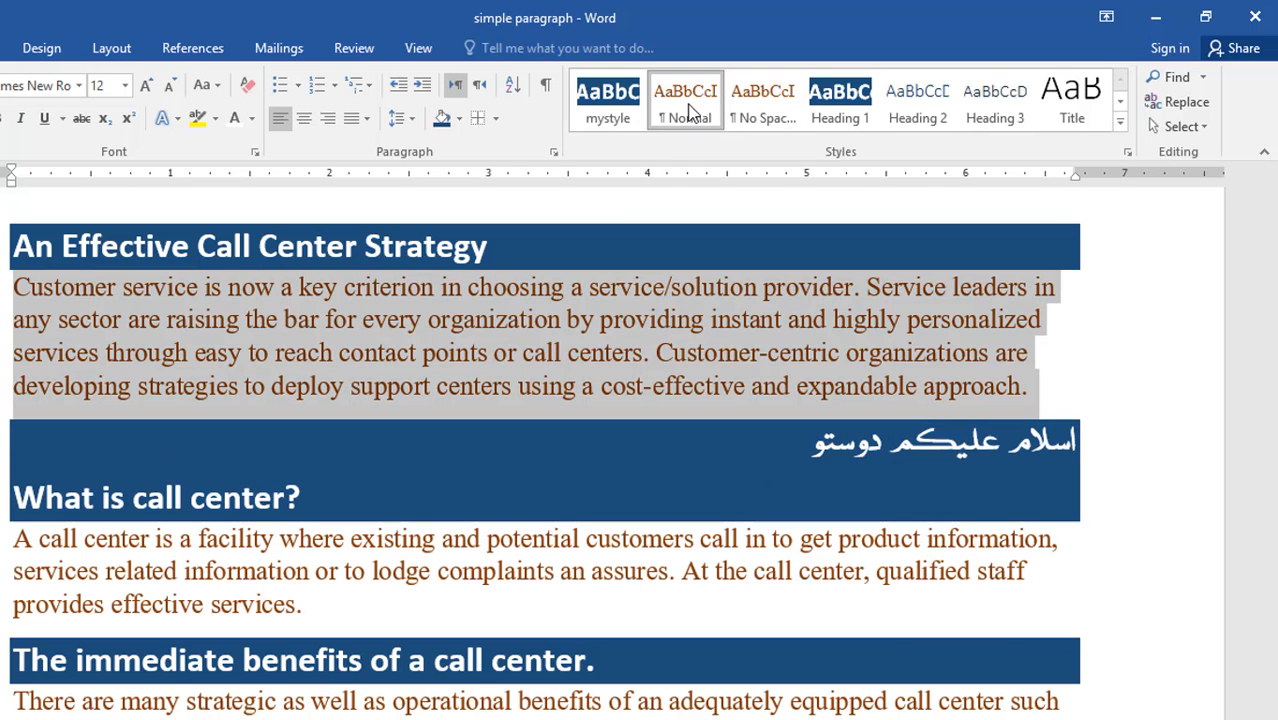
click(763, 428)
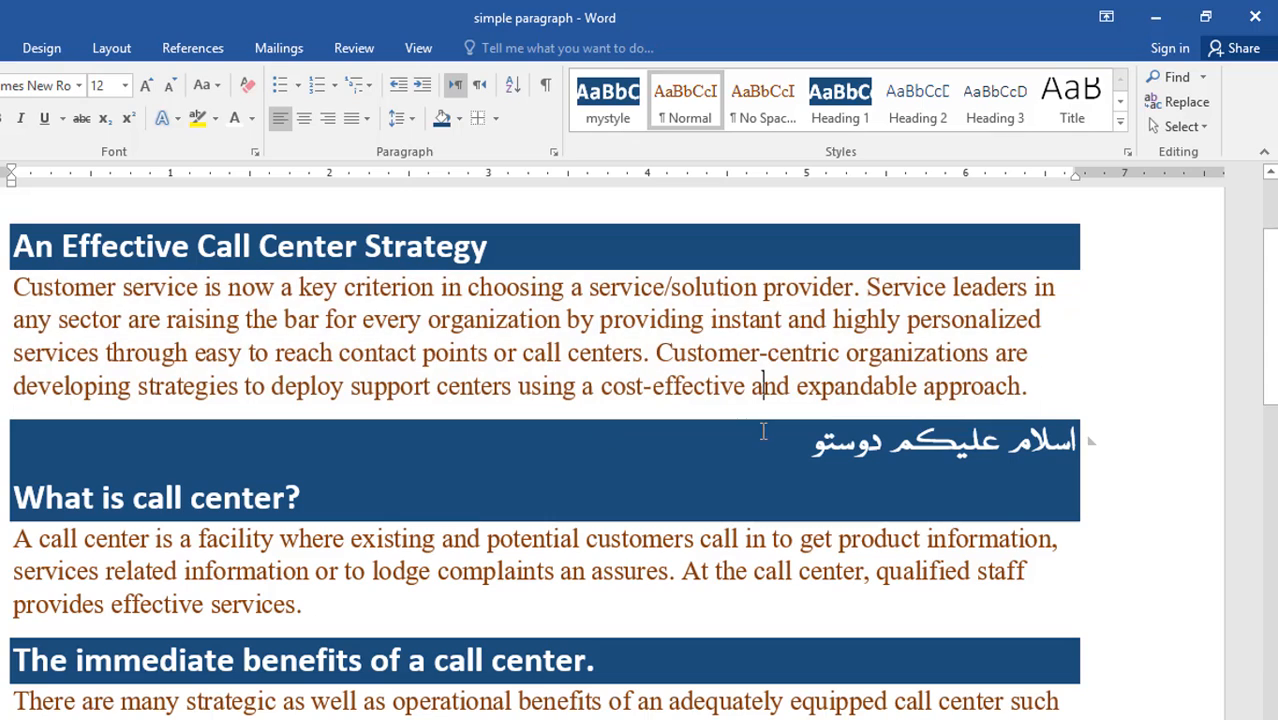
click(769, 438)
click(688, 105)
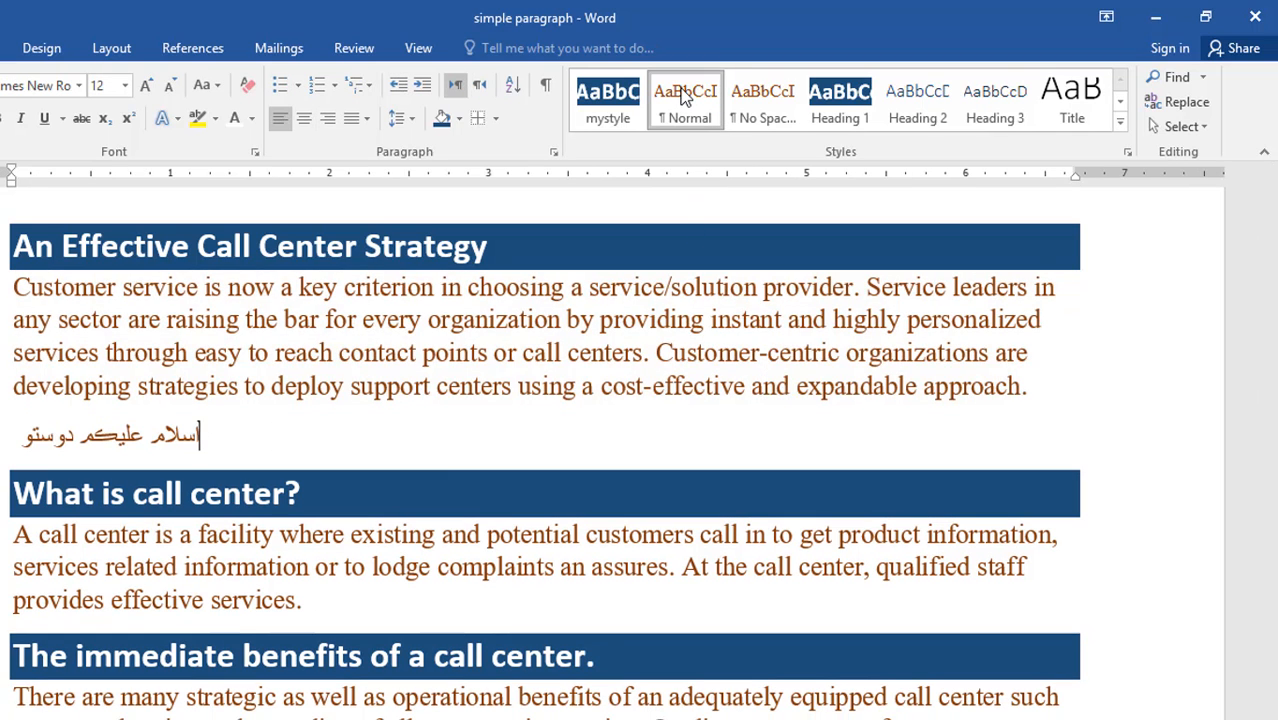
Place the cursor in the title, open mystyle for modification, and set its Latin text font to Times New Roman
scroll(485, 390, up, 3)
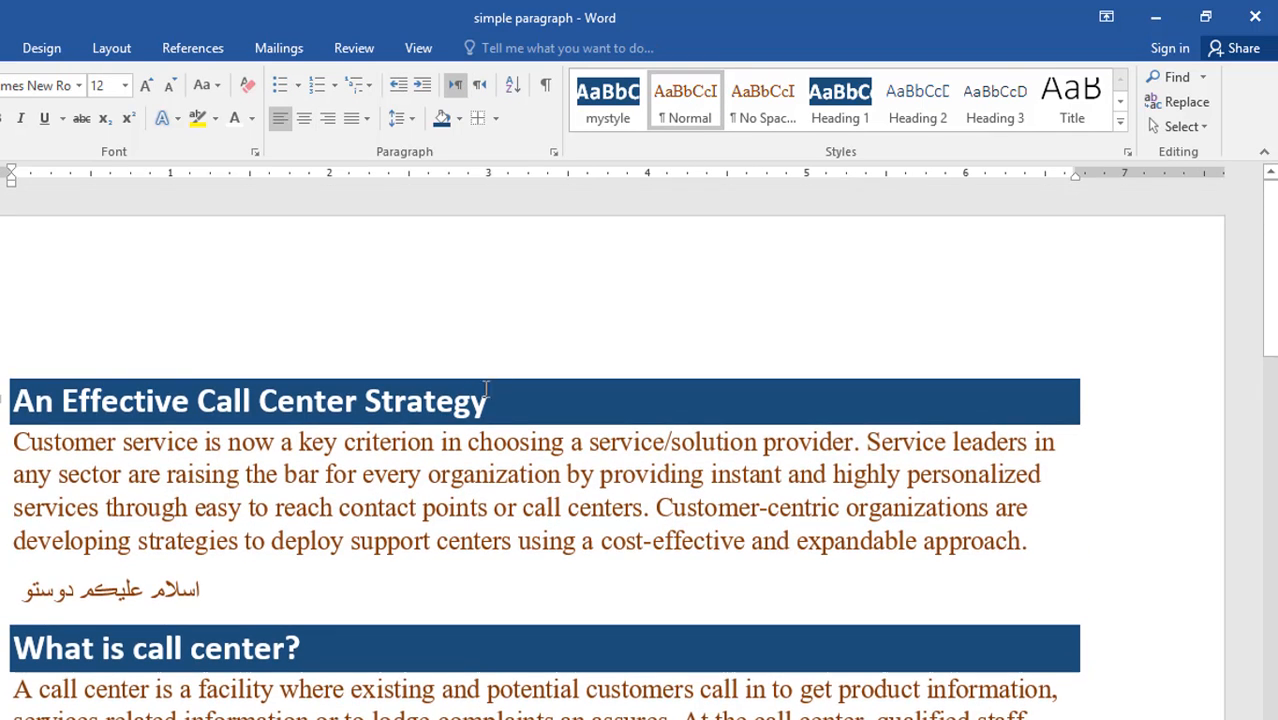
click(515, 408)
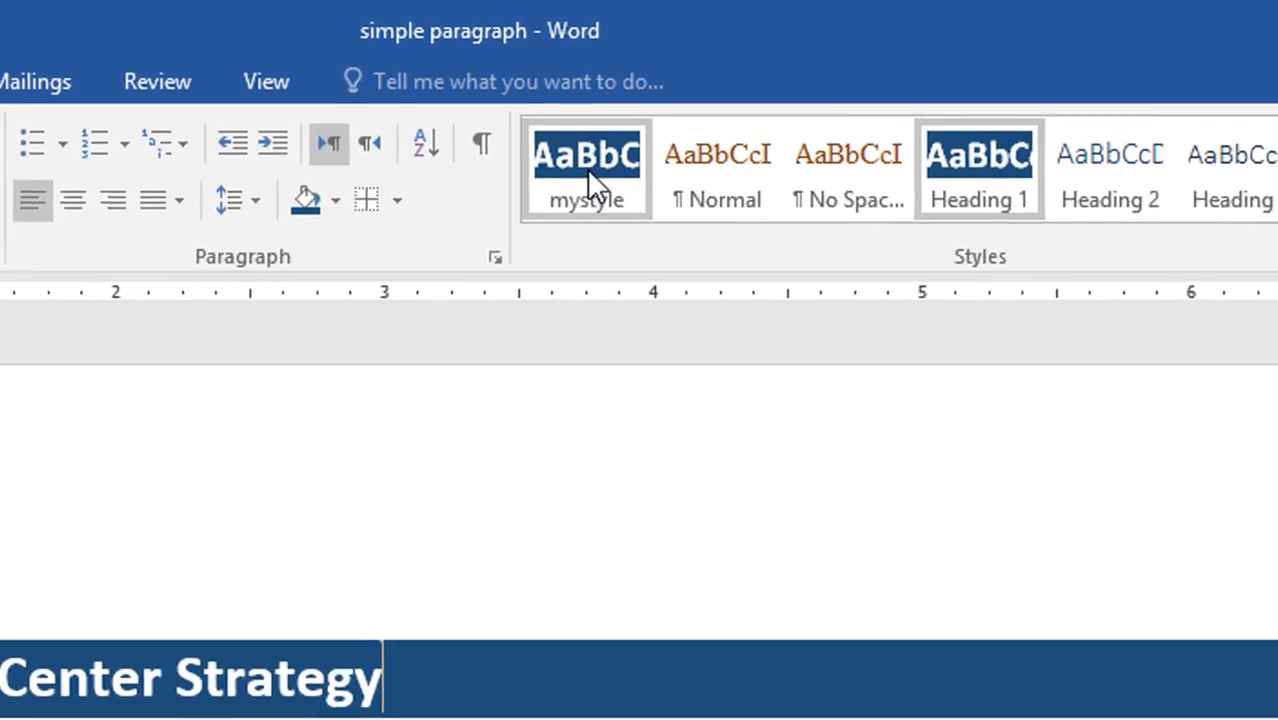
right_click(613, 110)
click(650, 252)
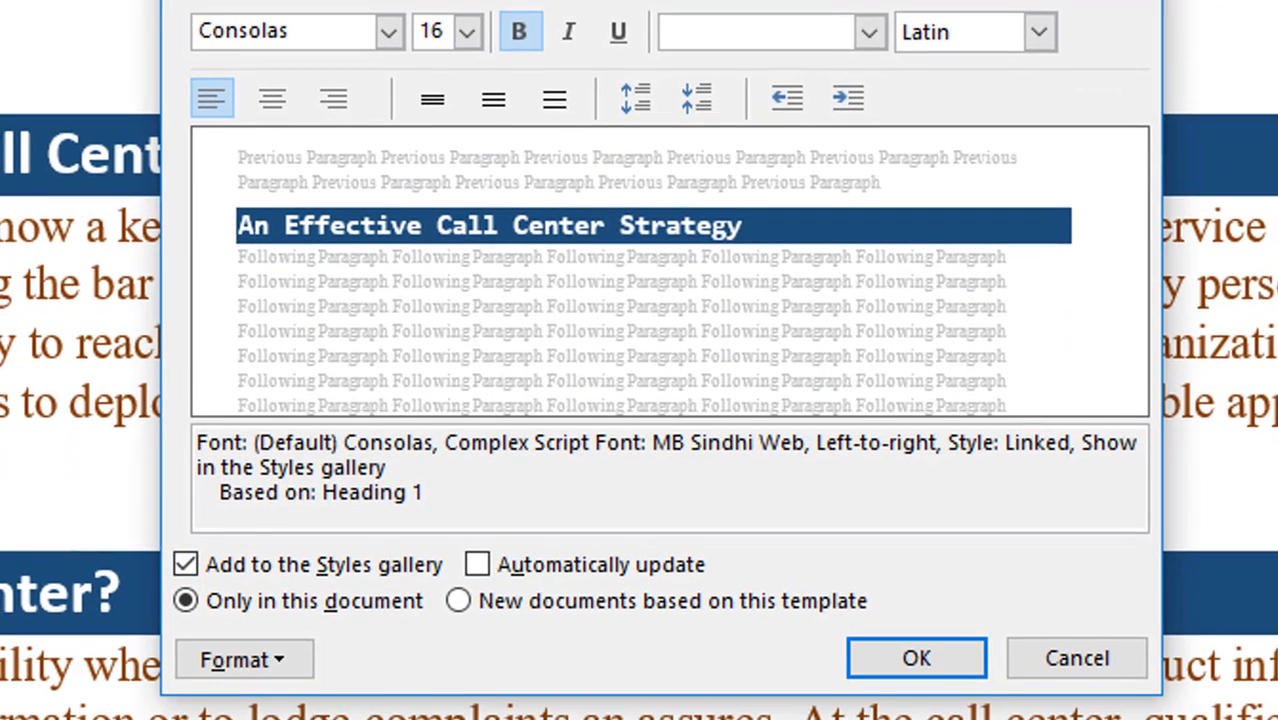
click(278, 678)
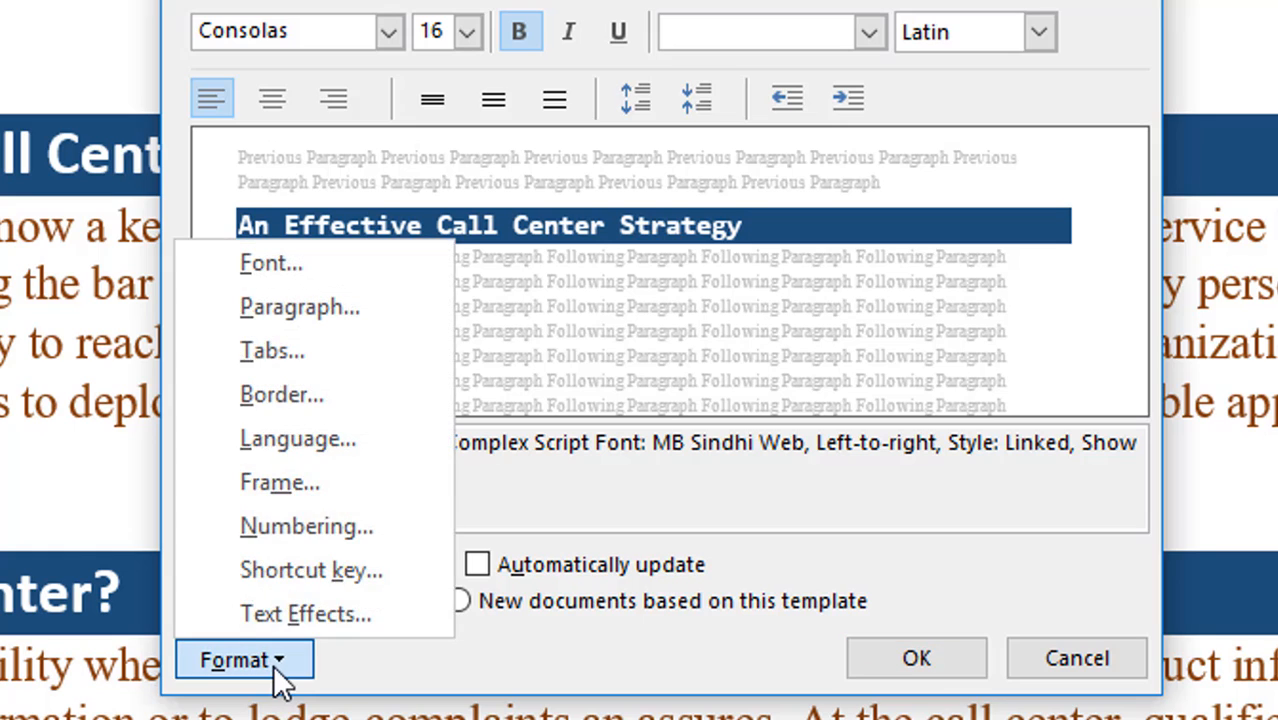
click(302, 263)
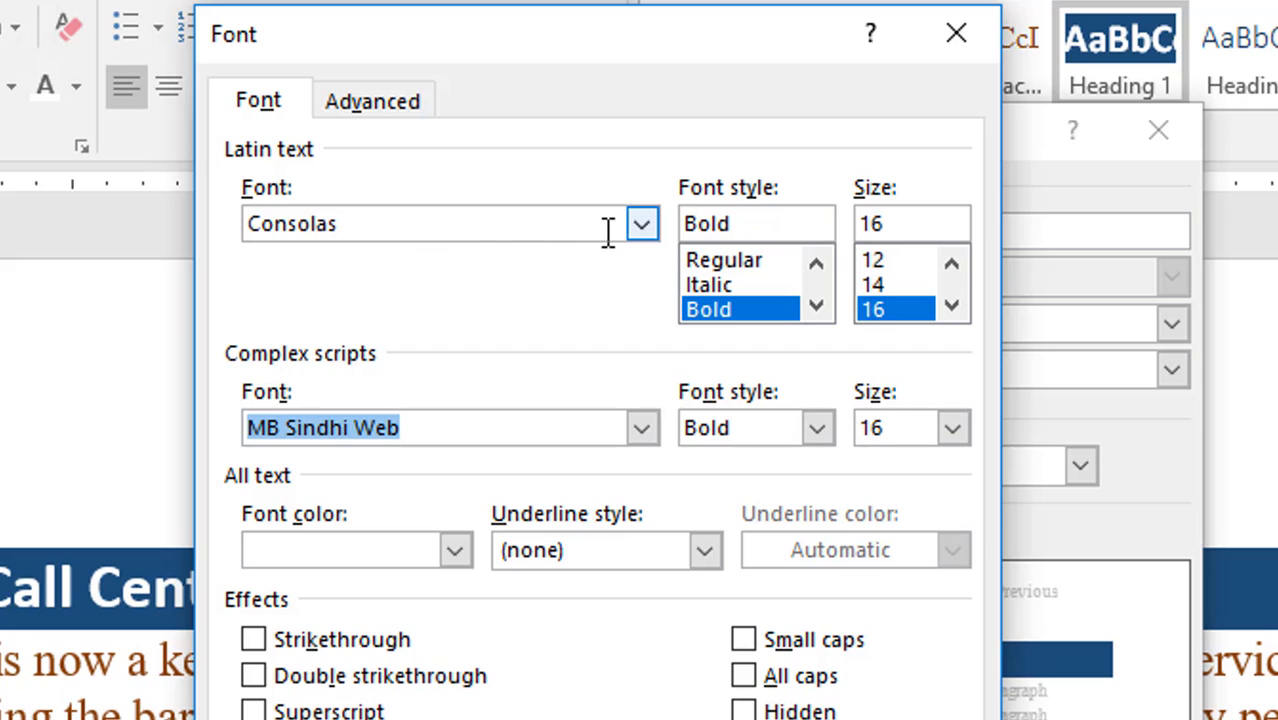
click(438, 222)
drag(438, 222, 265, 222)
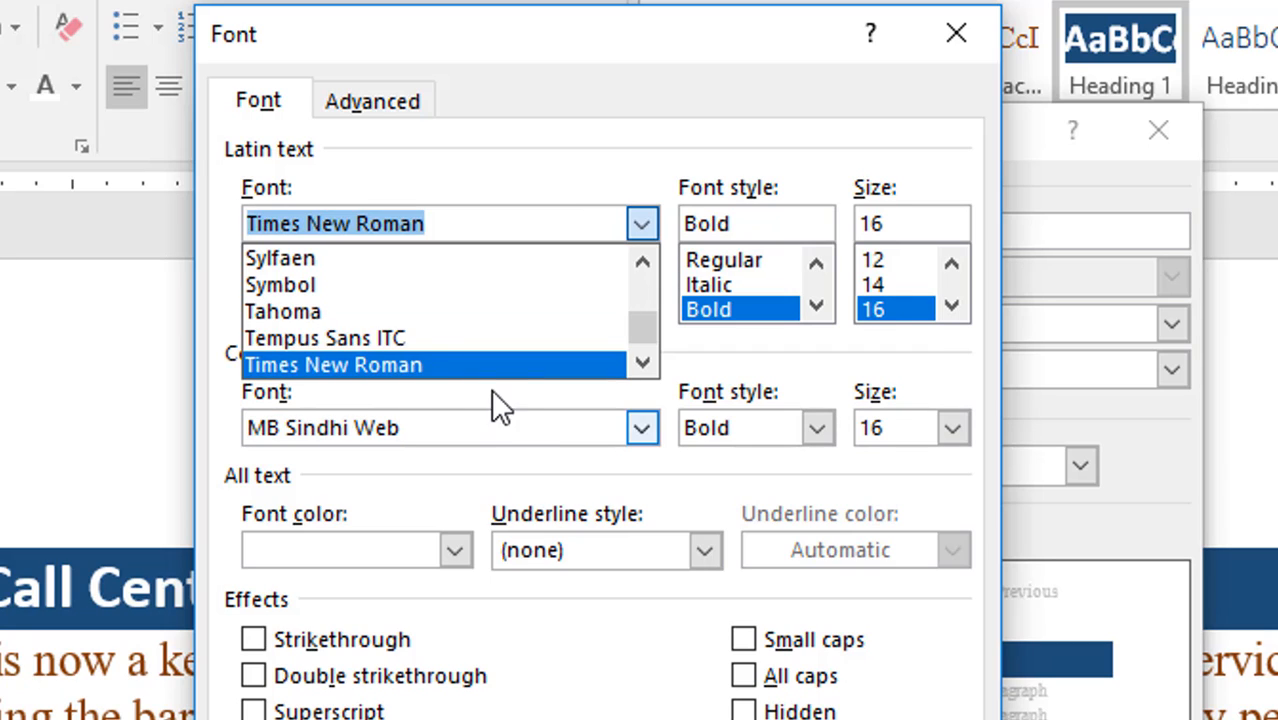
click(481, 365)
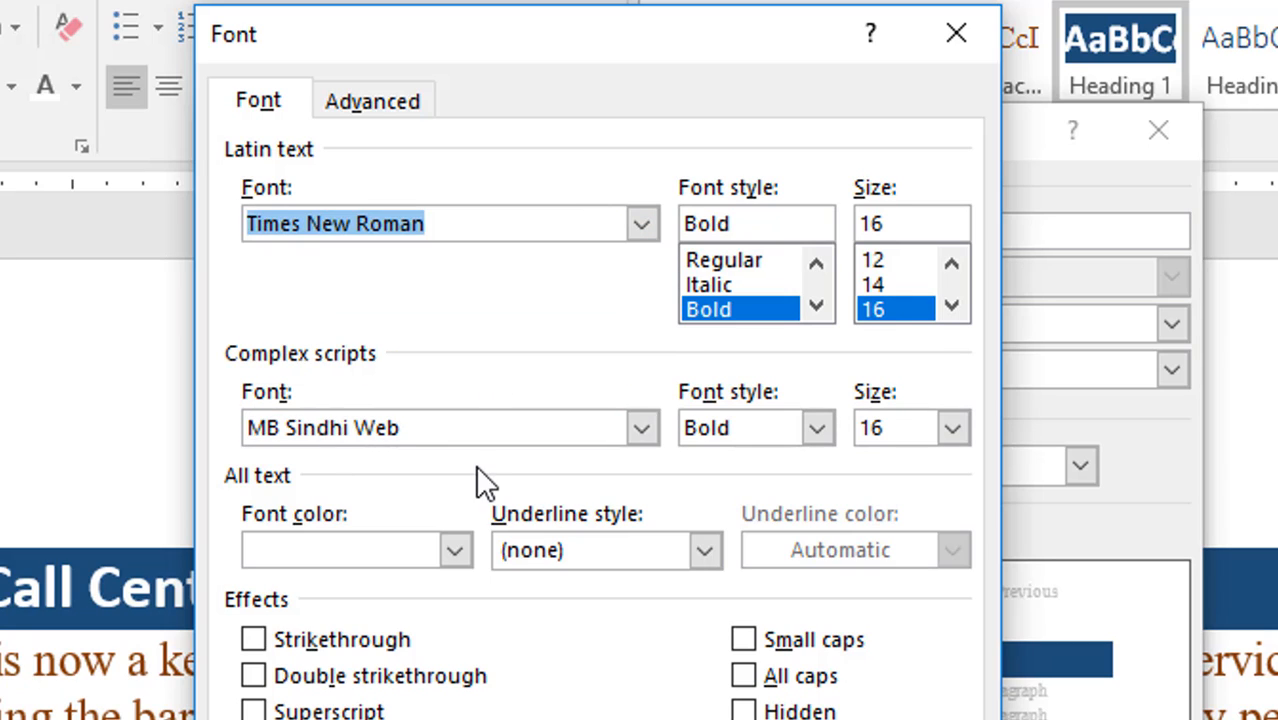
Set the complex scripts font of mystyle to MB Lateefi B
drag(490, 427, 145, 427)
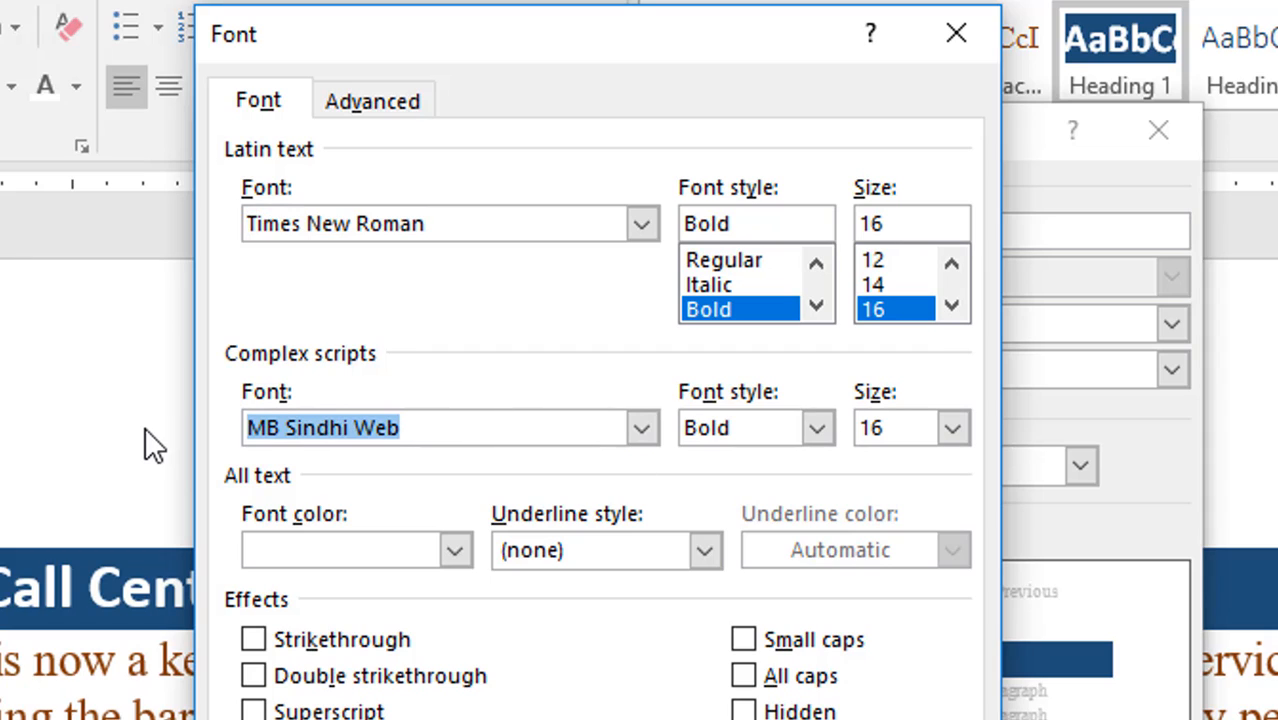
text(mb)
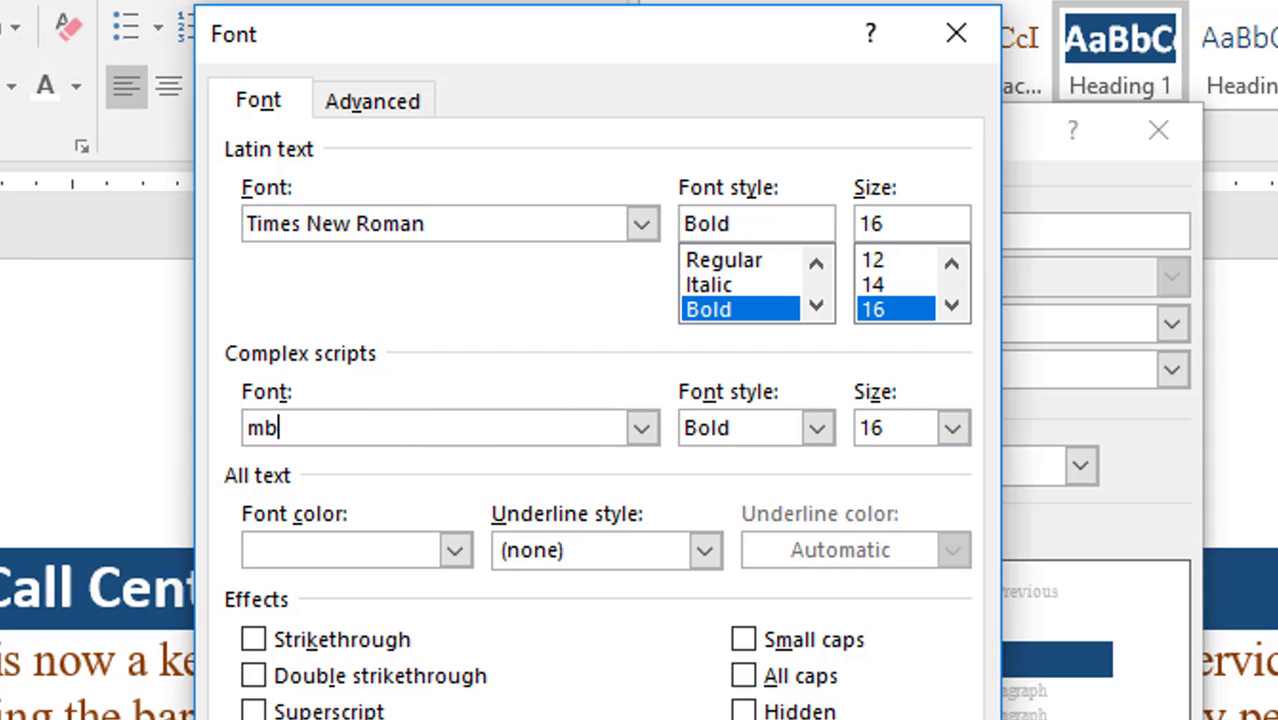
key(Down)
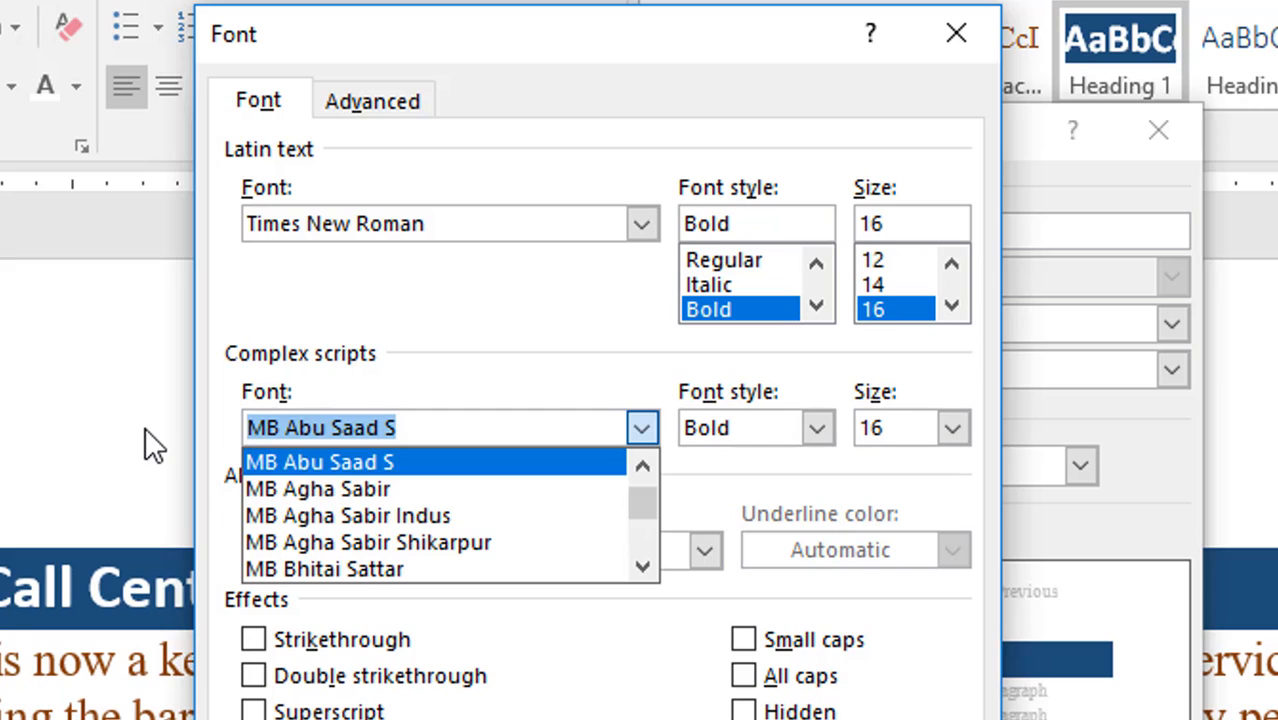
text(m)
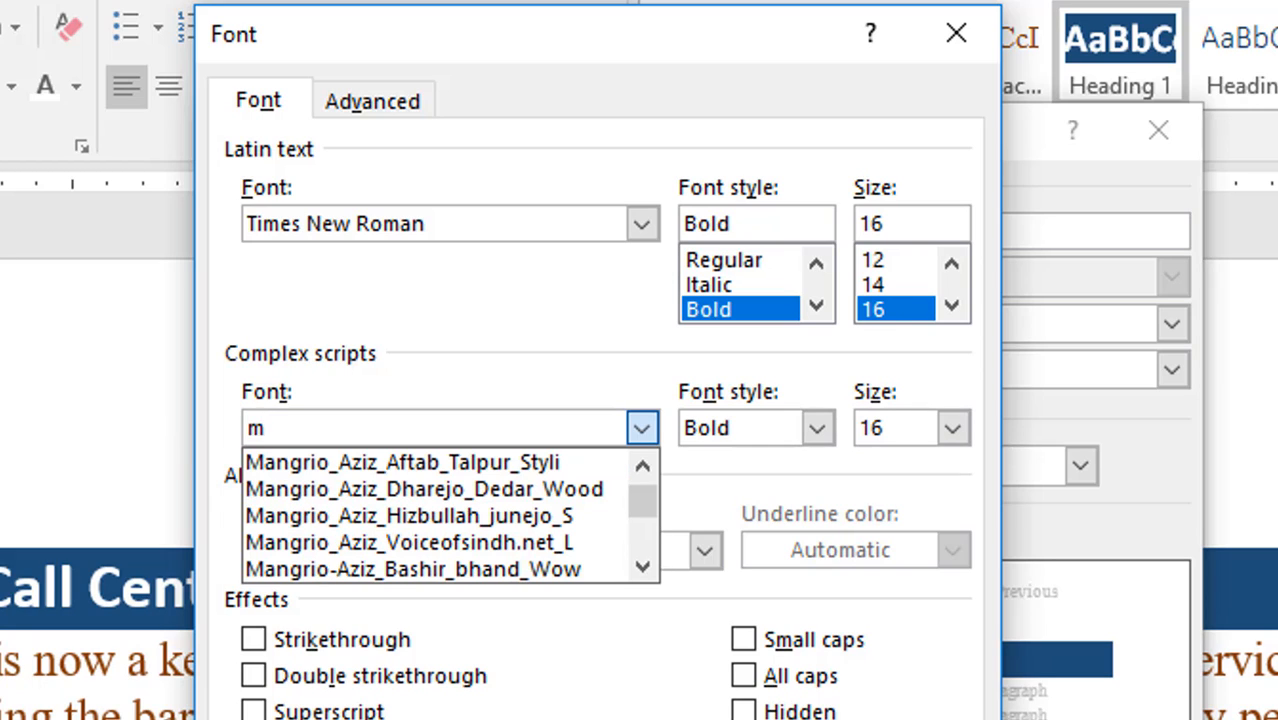
text(b la)
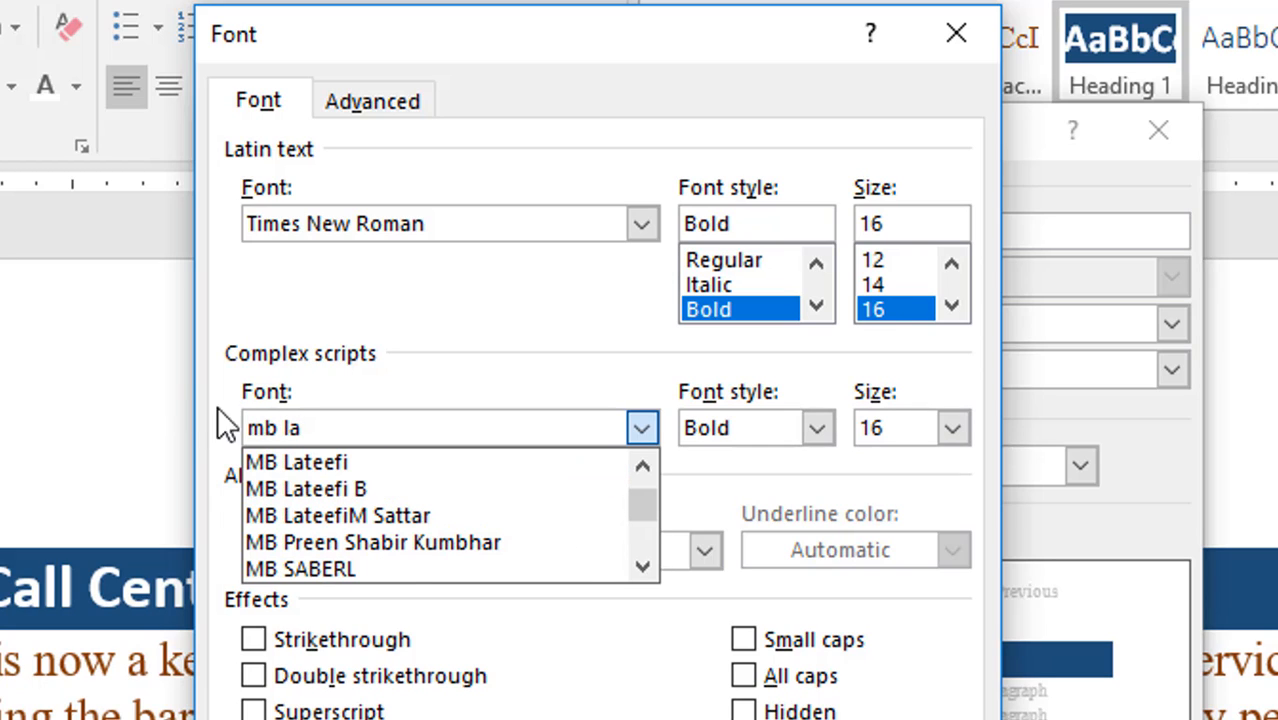
click(380, 485)
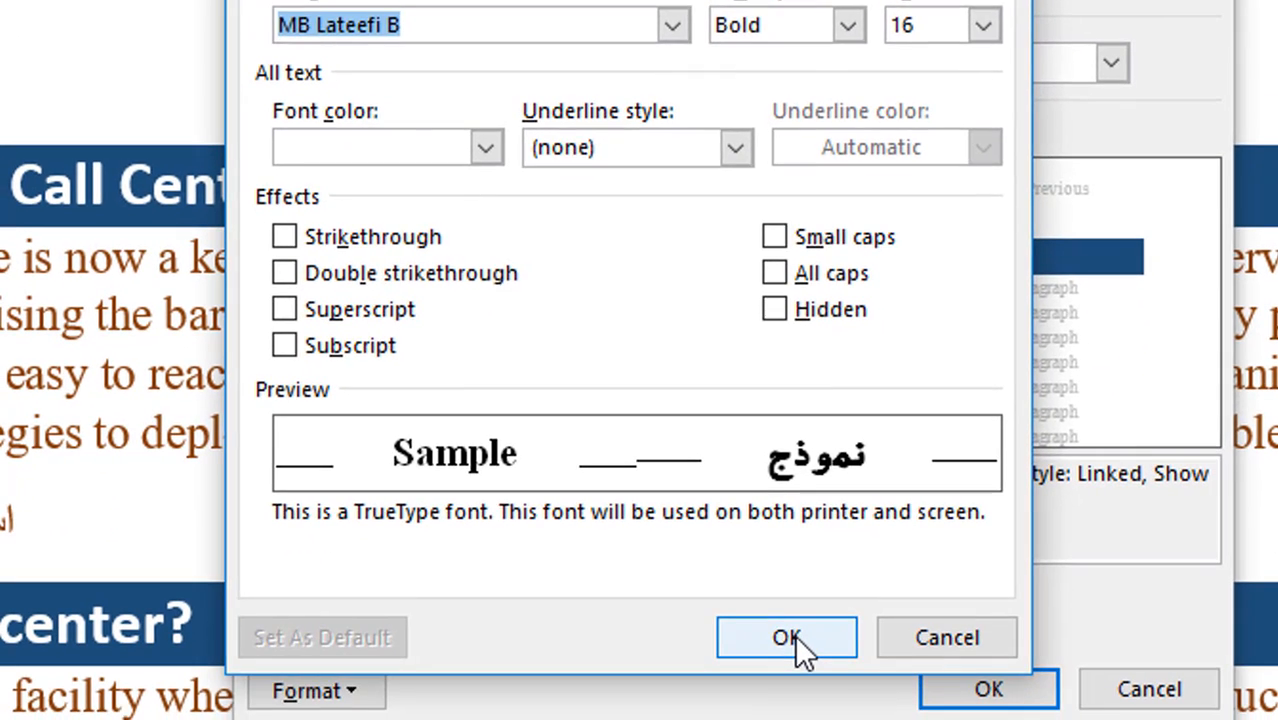
click(795, 672)
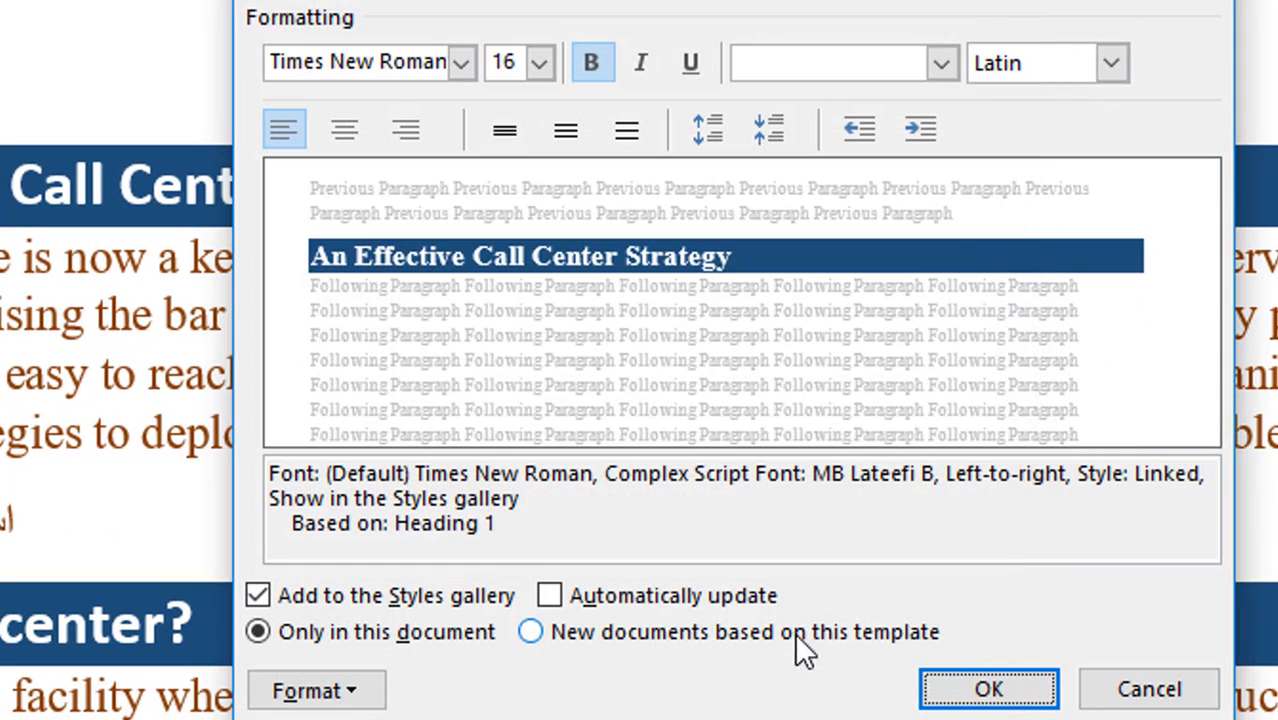
Add a right-aligned tab stop at 6.6" with no leader to mystyle and save the style changes
click(370, 702)
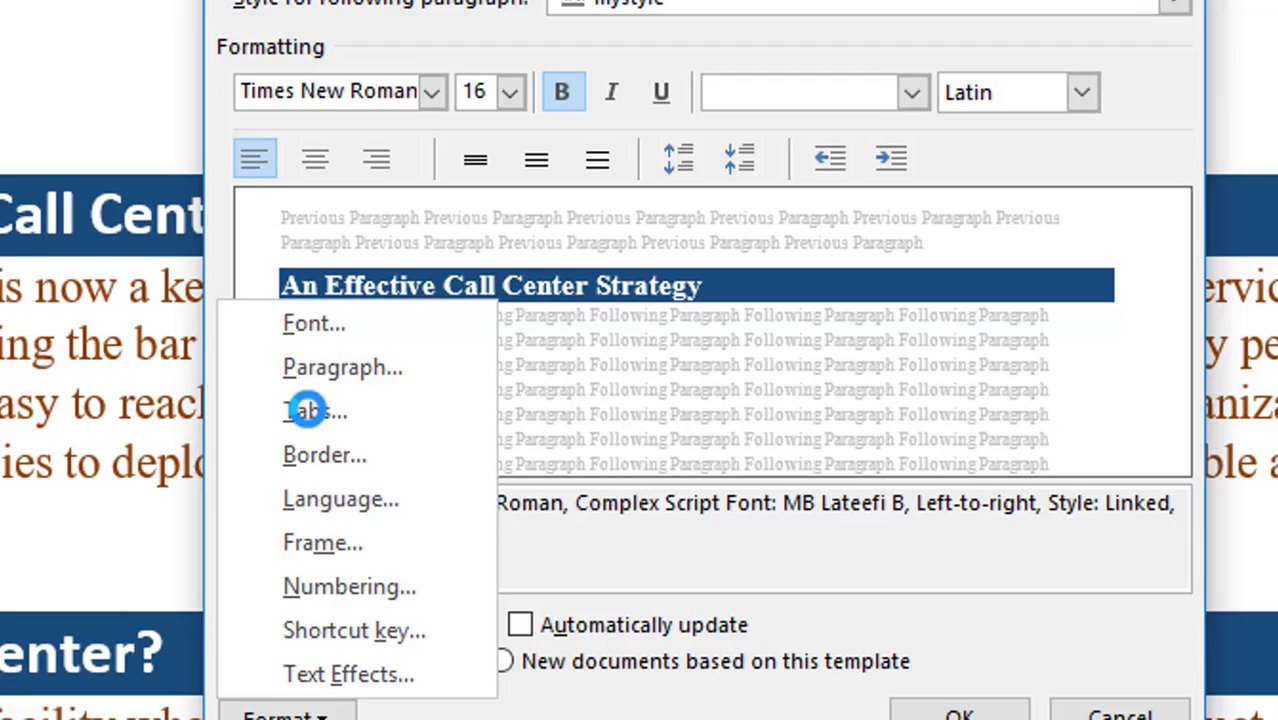
click(335, 382)
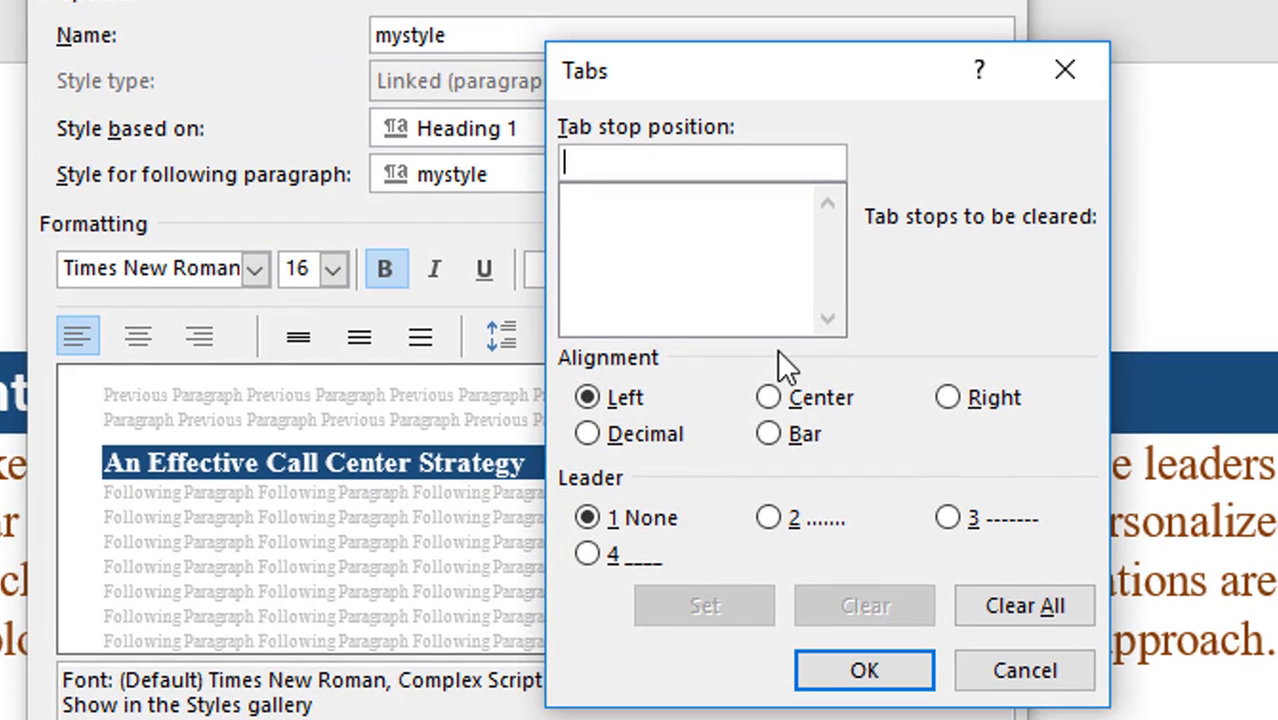
text(6.)
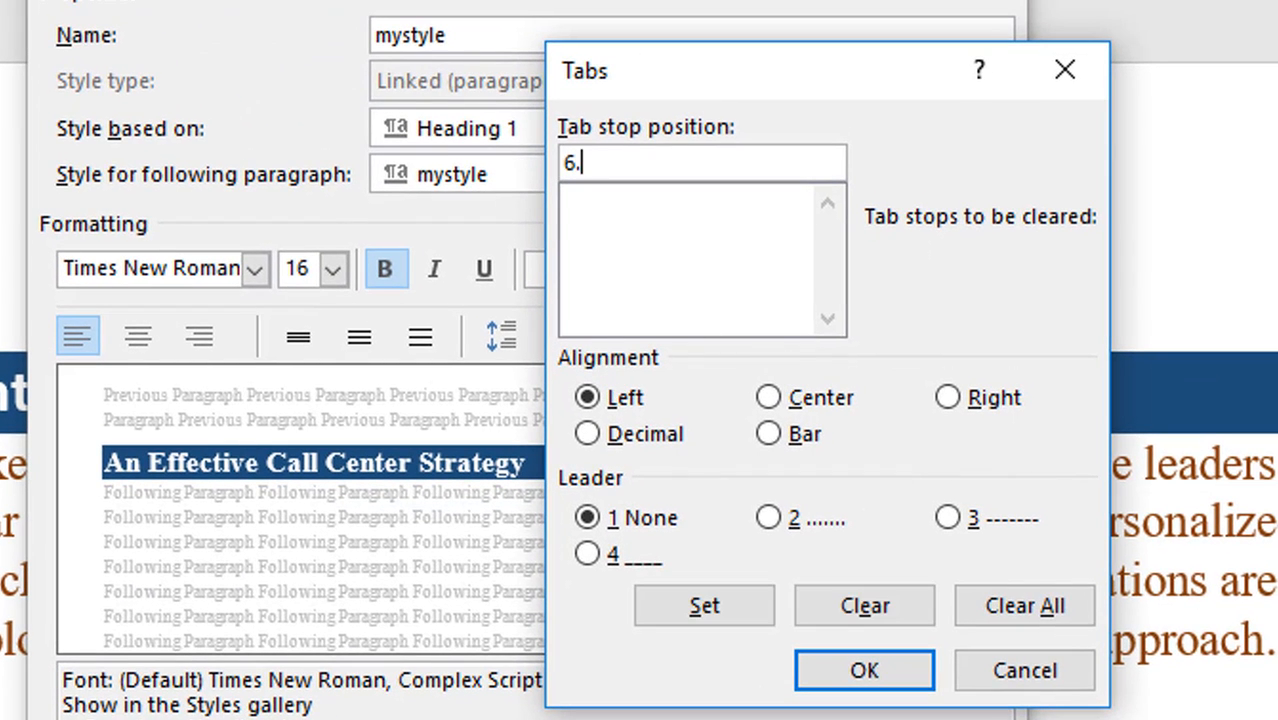
text(6)
click(950, 399)
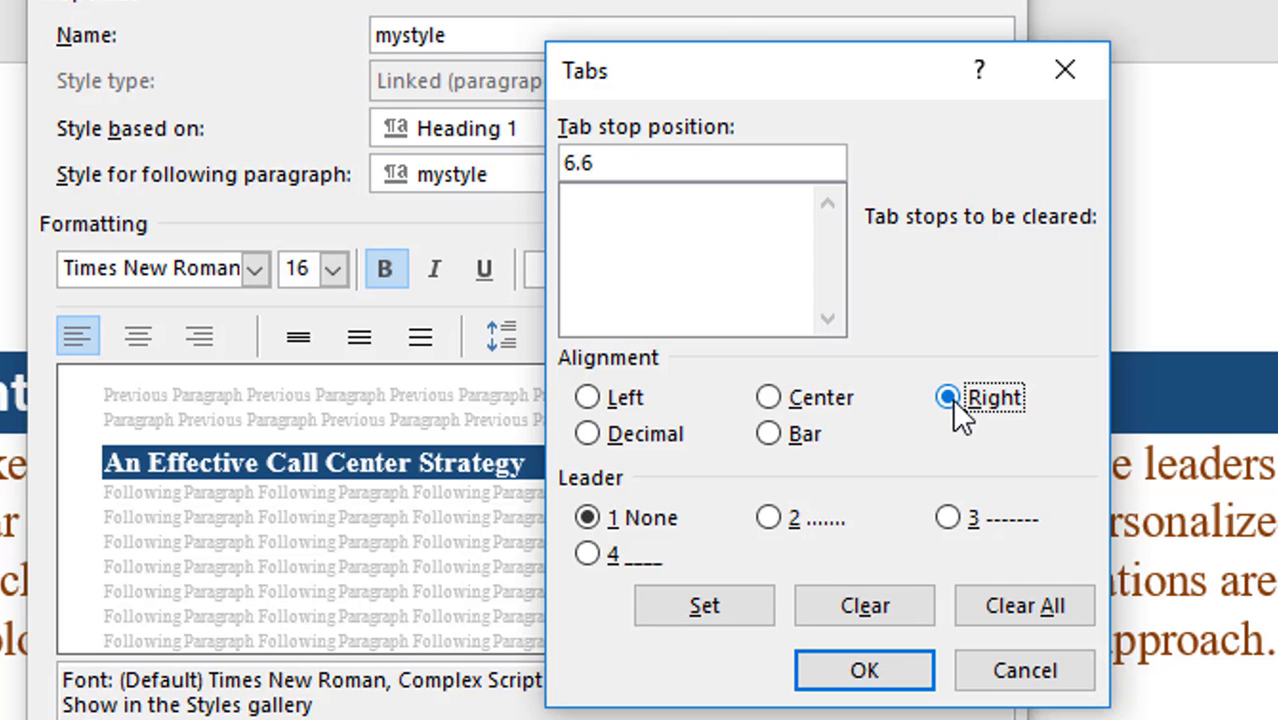
click(700, 606)
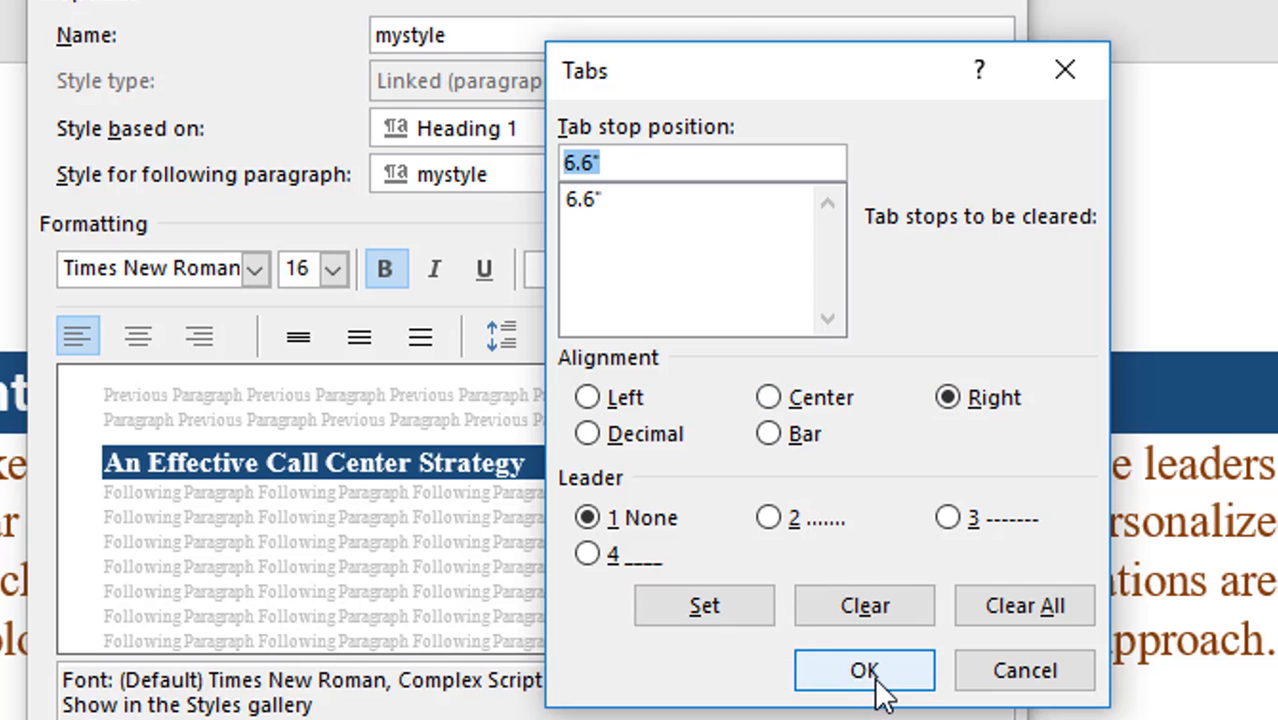
click(805, 680)
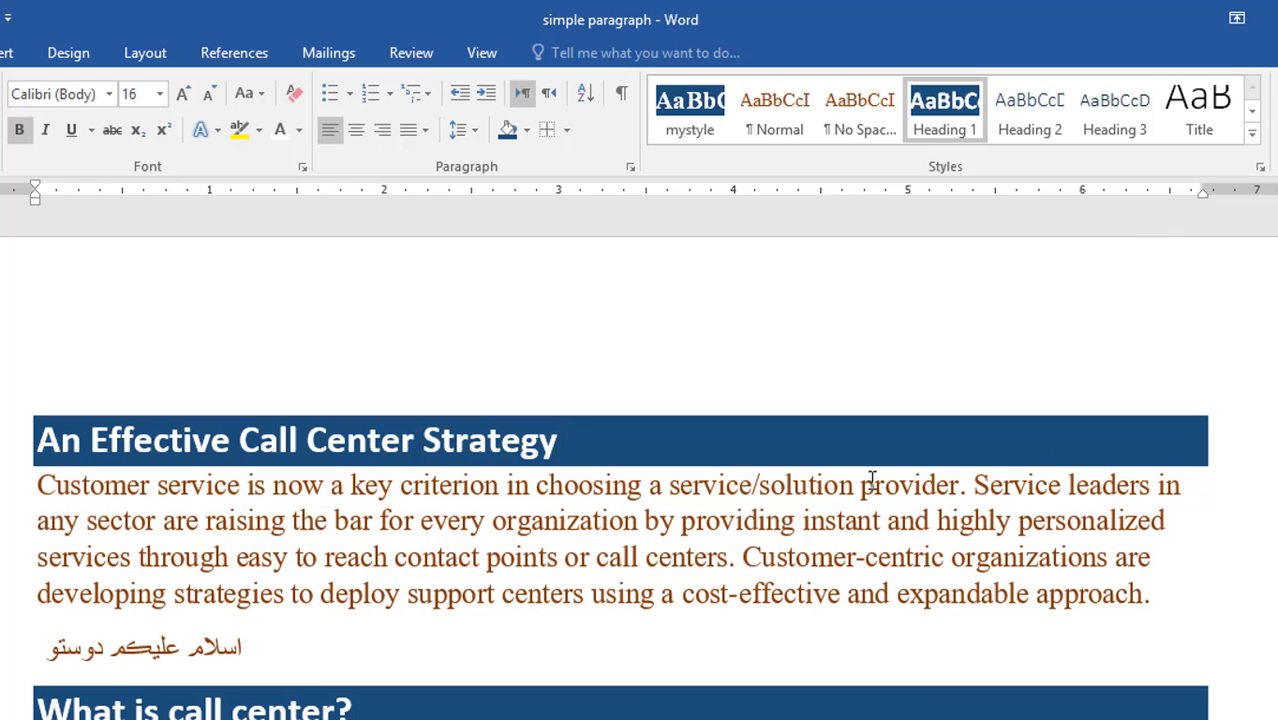
Undo the title's last style change and, with the Sindhi keyboard, add ڪال سينٽر هڪ موثر حڪمت عملي at the title's right-aligned tab stop
key(ctrl+z)
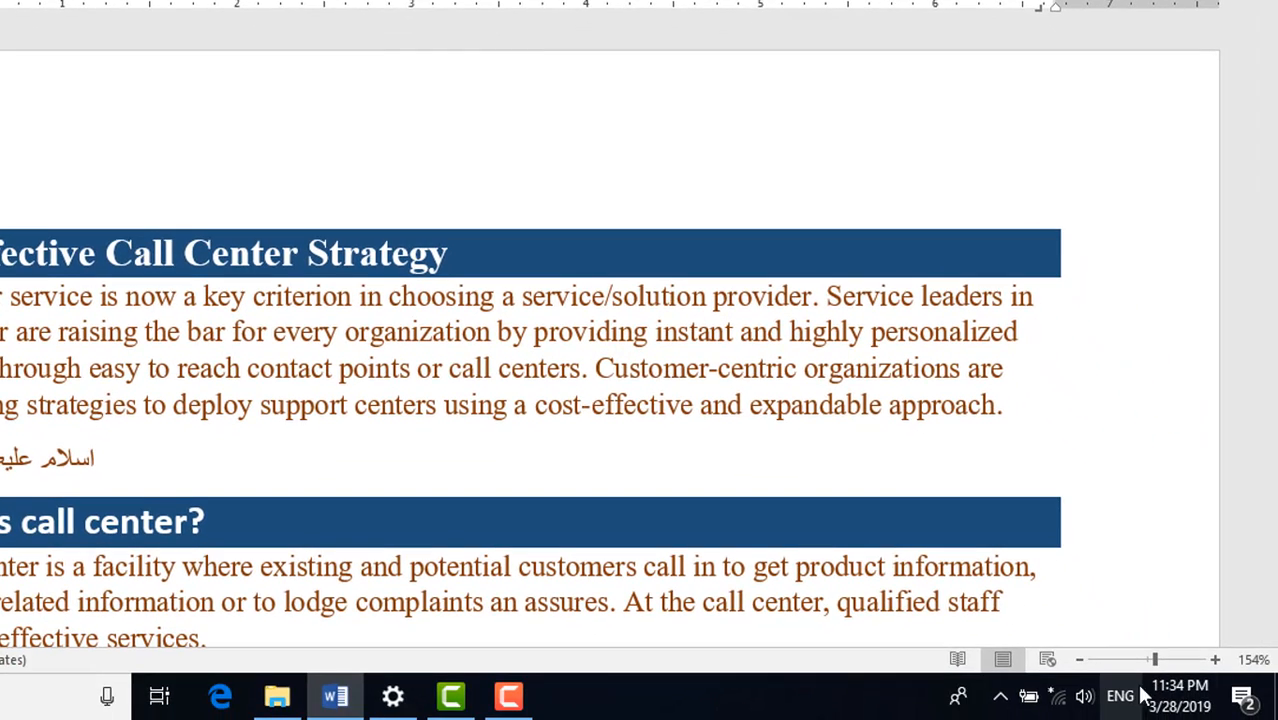
click(1121, 696)
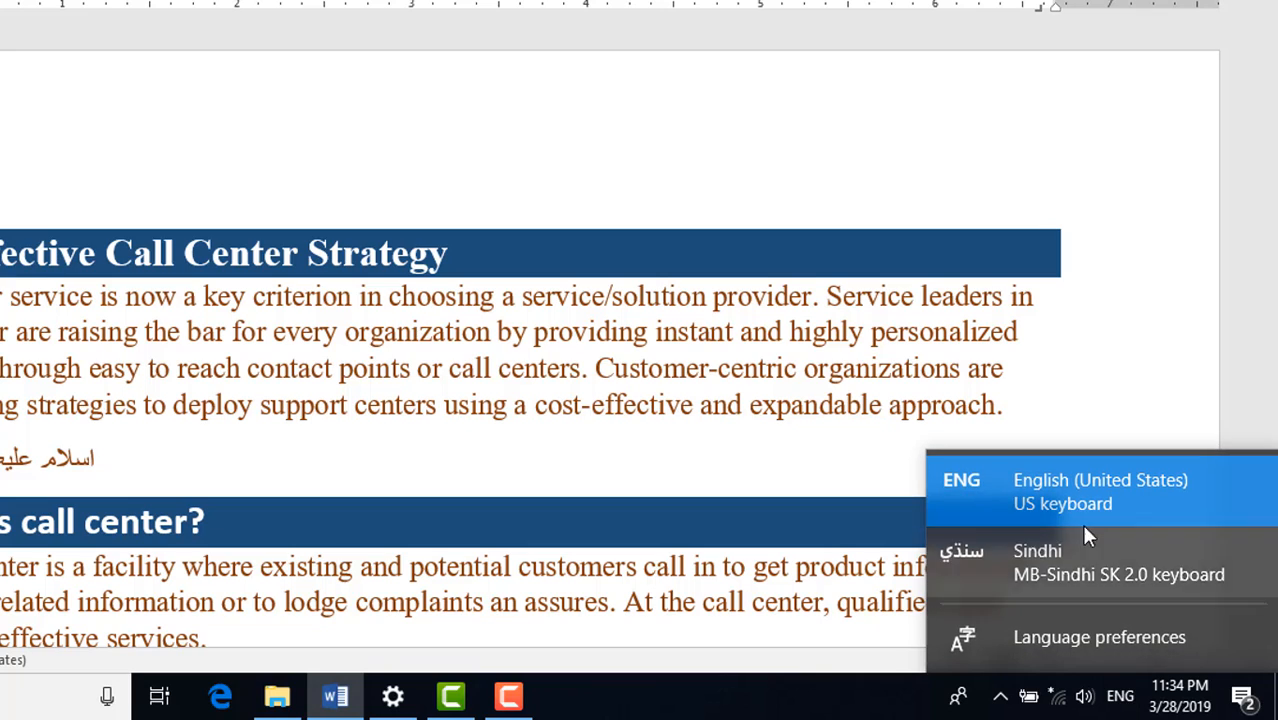
click(1078, 560)
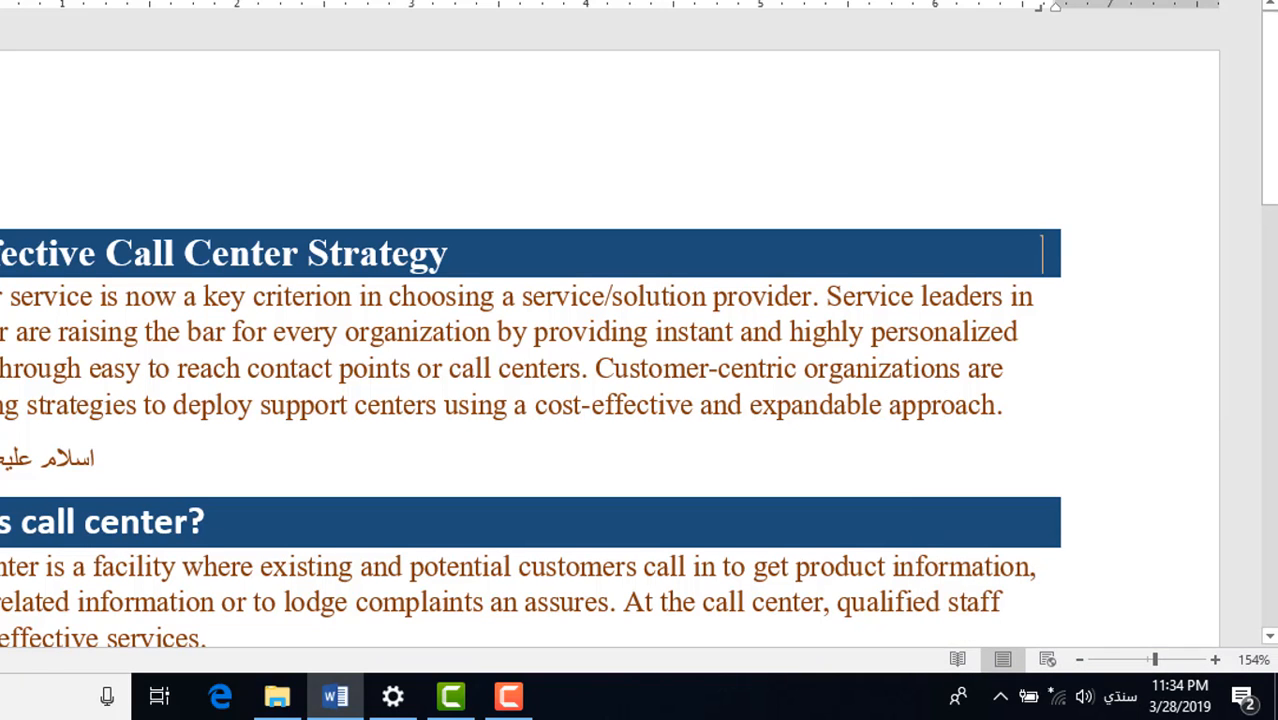
text(ڪال سينٽر هڪ موثر ڪ)
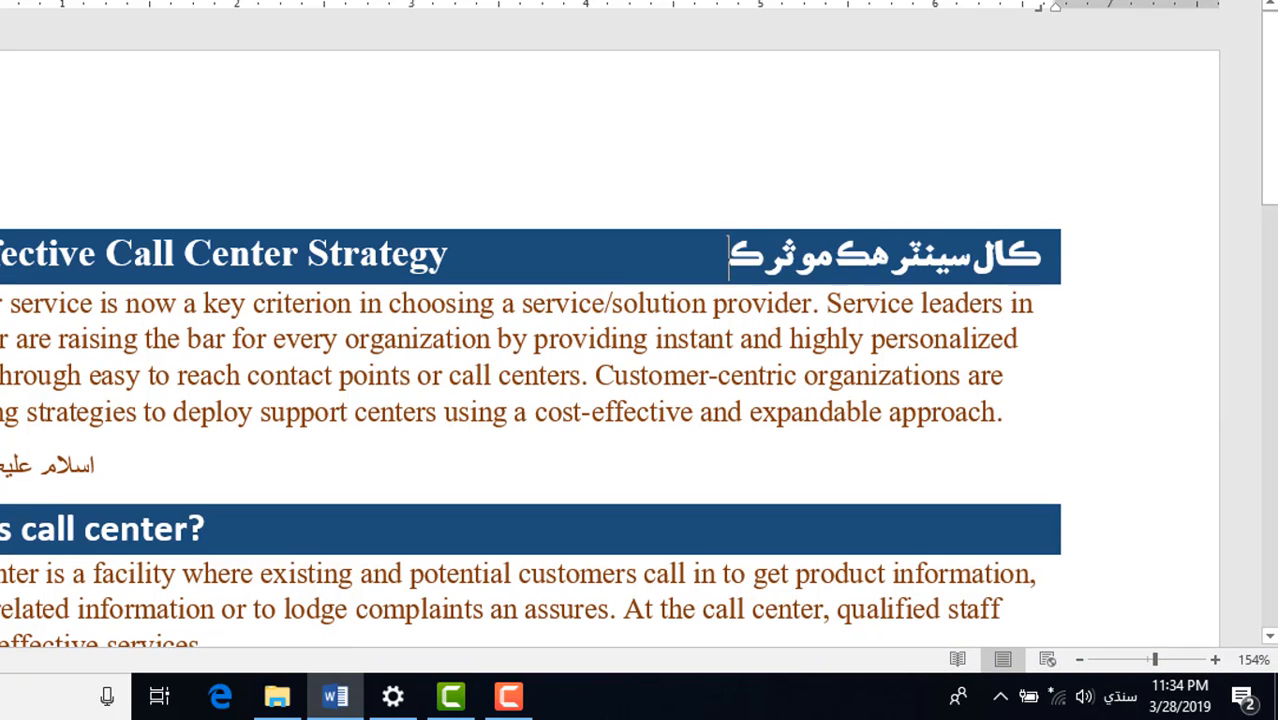
key(BackSpace)
text(حڪمت عملي)
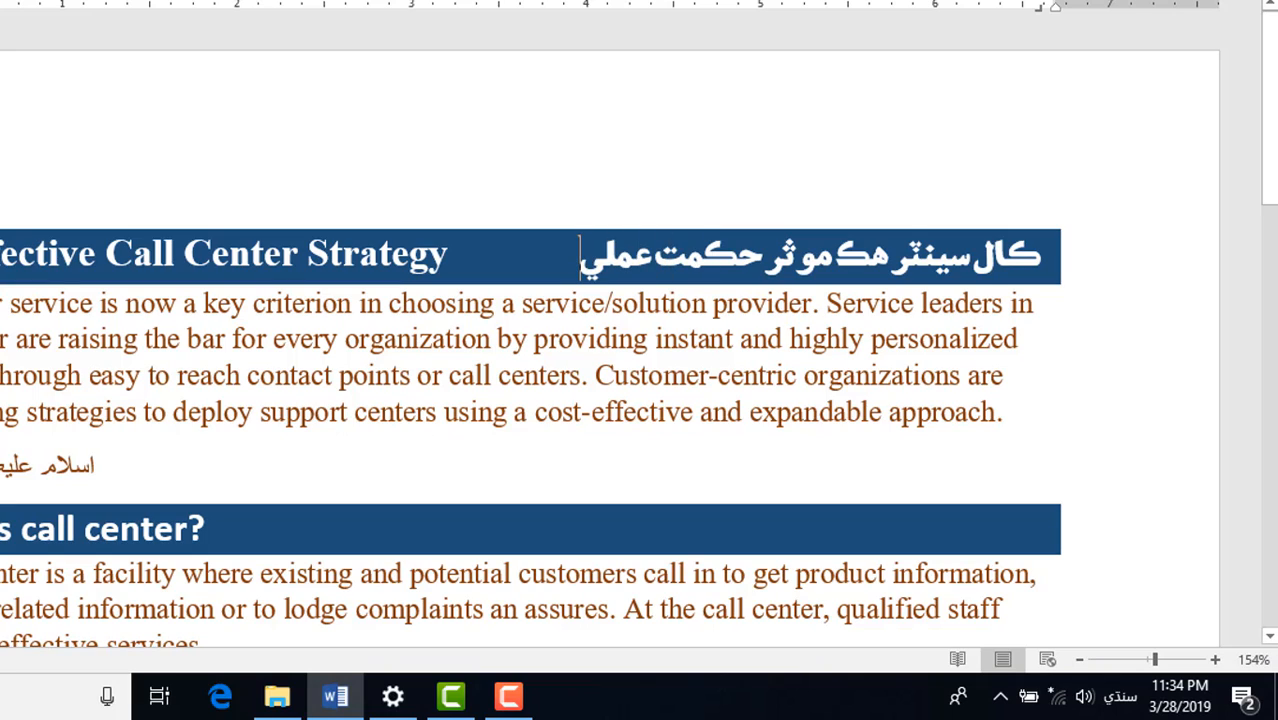
Apply mystyle to the "What is call center?" heading
scroll(768, 292, down, 1)
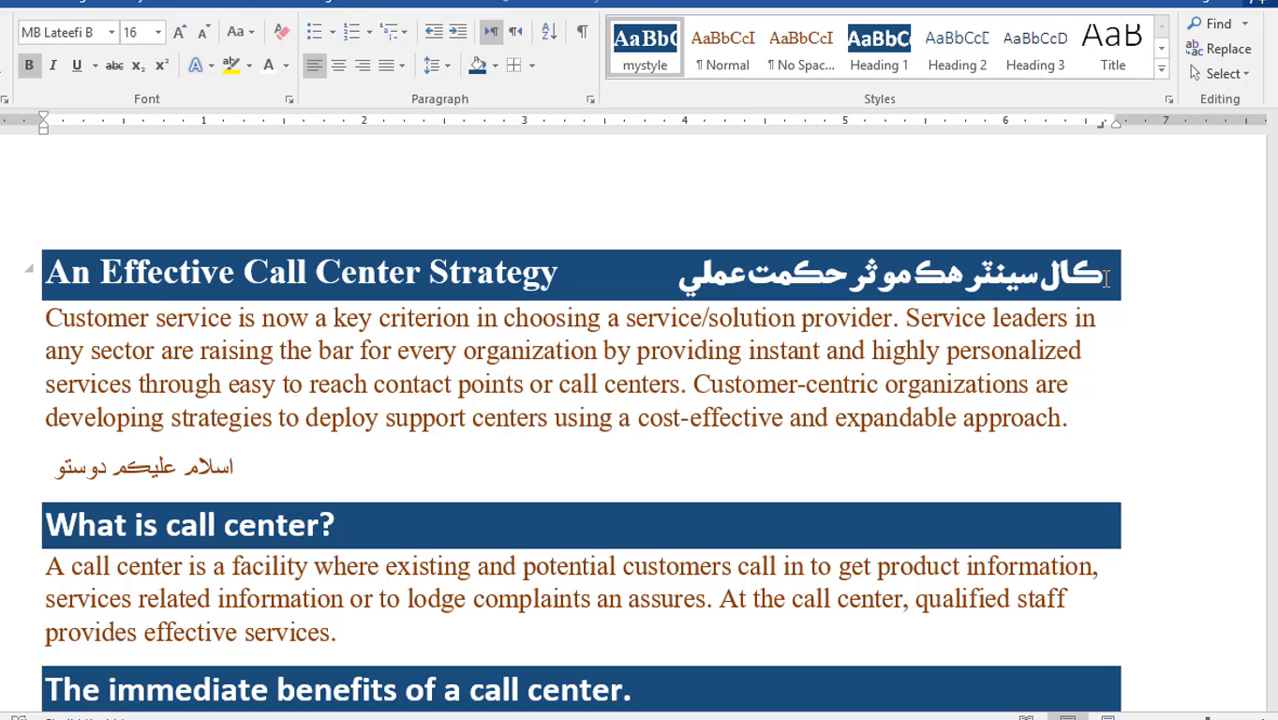
scroll(1104, 277, up, 1)
scroll(1104, 277, down, 1)
click(270, 530)
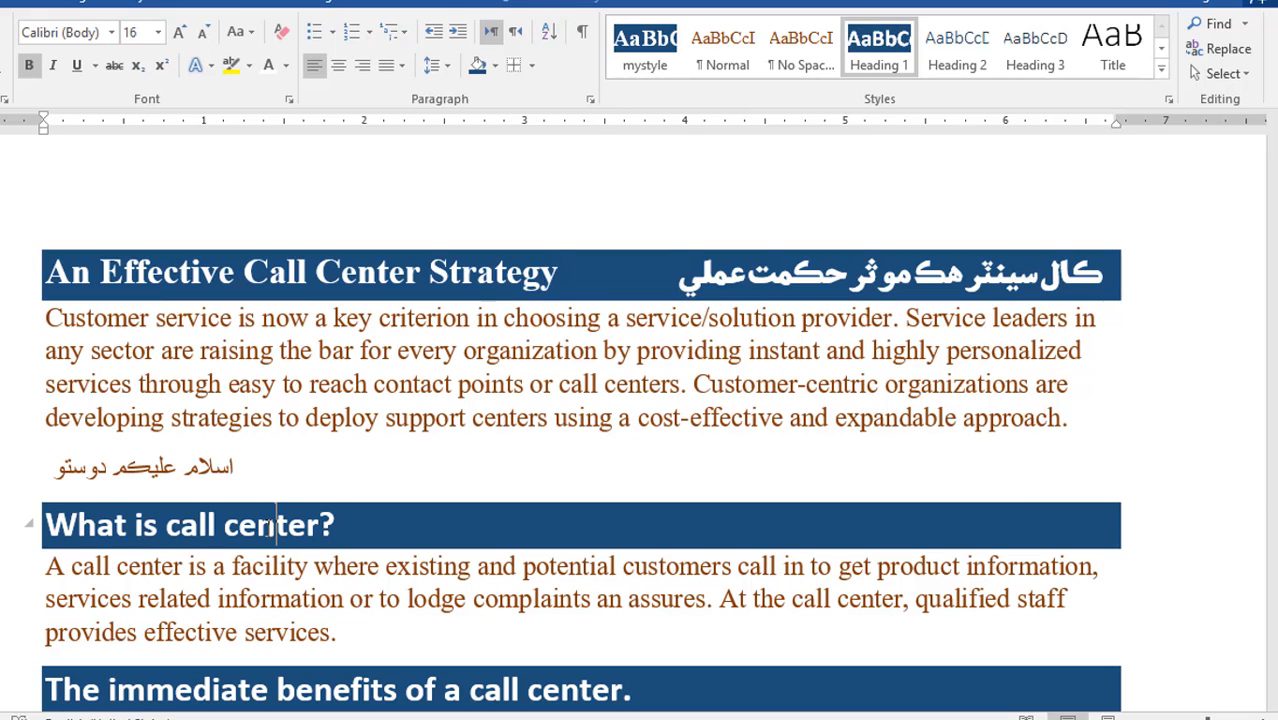
click(645, 60)
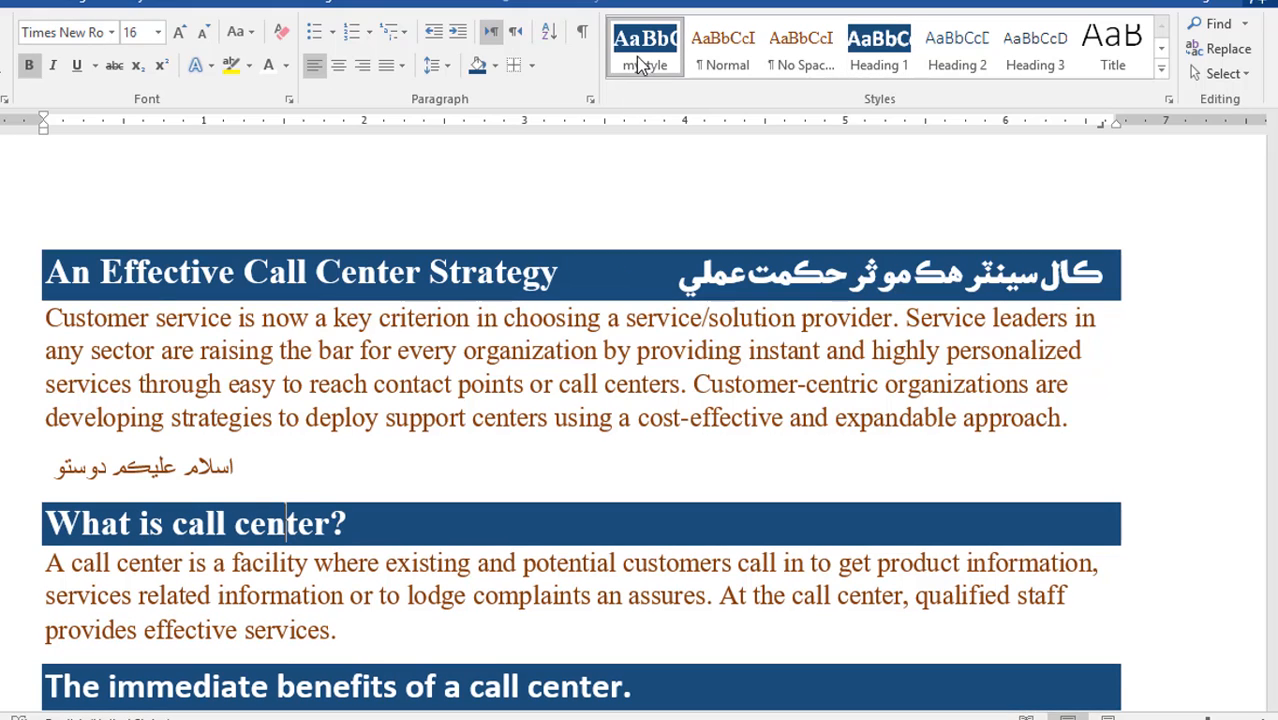
Insert a tab after "What is call center?" and enter placeholder Sindhi text at the right-aligned tab stop using the Sindhi keyboard
click(368, 525)
key(Tab)
key(alt+shift)
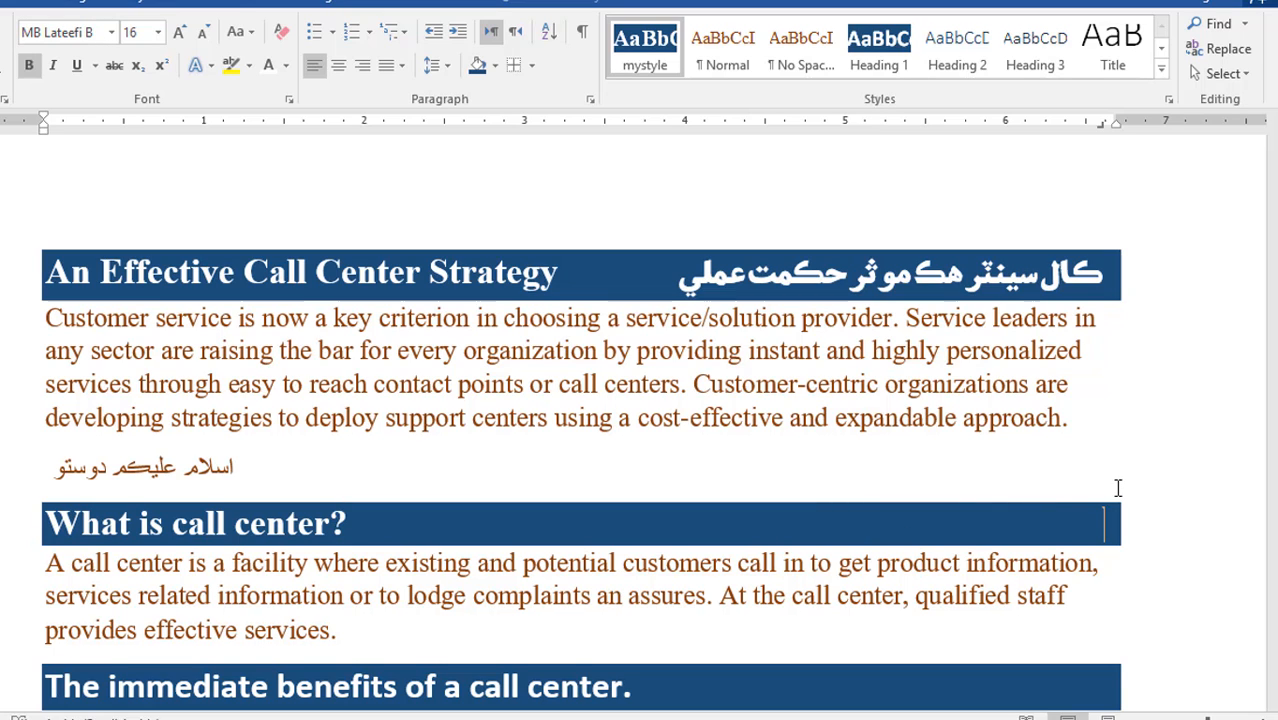
text(طيبطخيطخيطخيزطب)
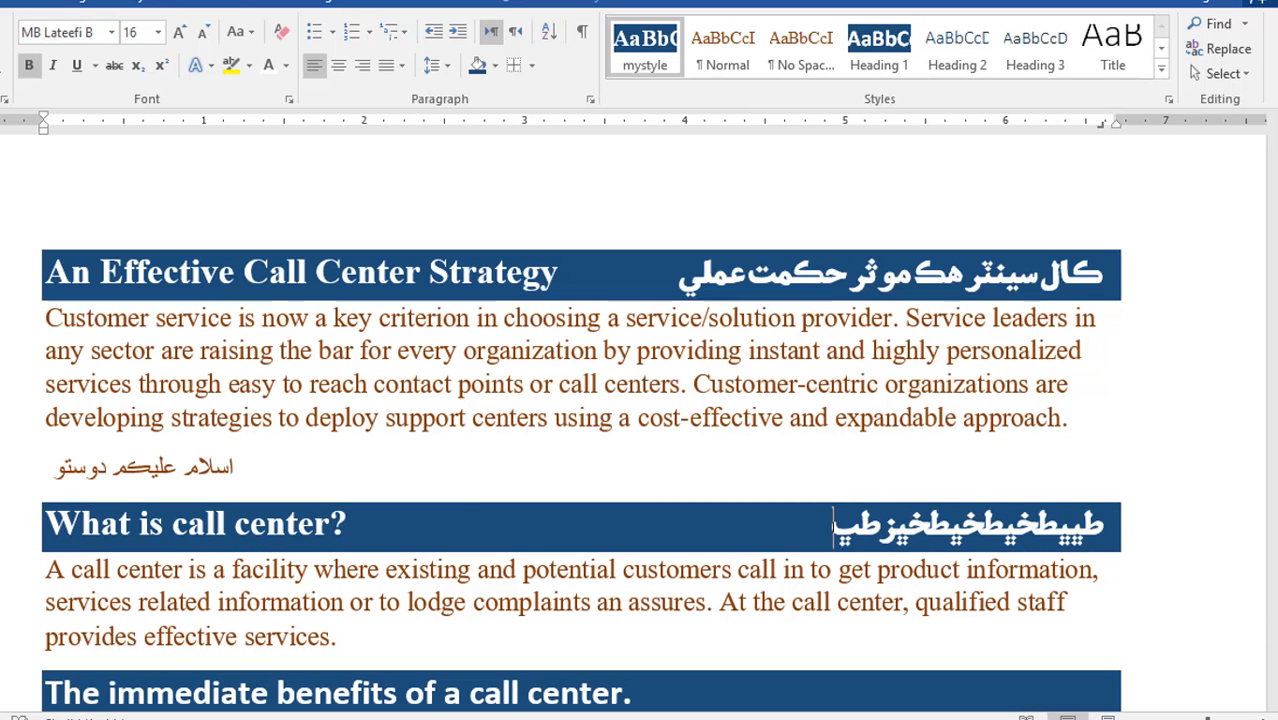
text(طخيطخيطخيطخ)
Select all instances of the Normal style in the document and make their text bold
scroll(1059, 580, down, 3)
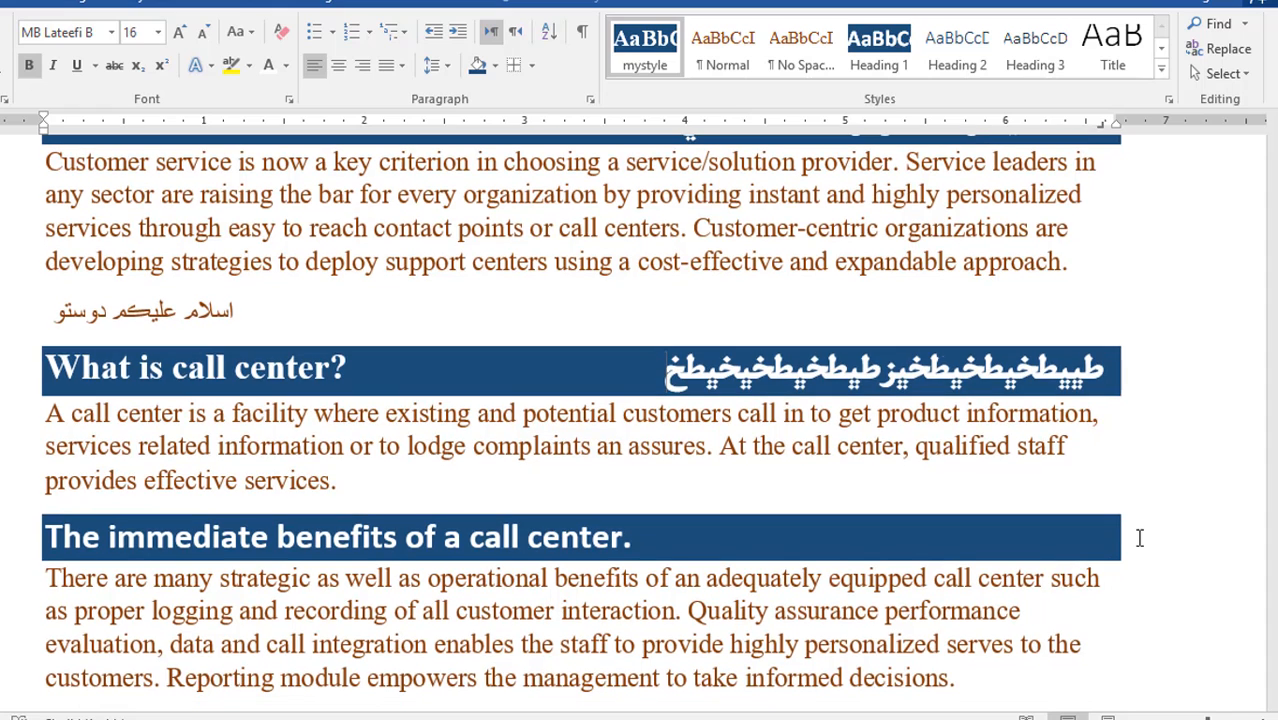
scroll(807, 505, up, 3)
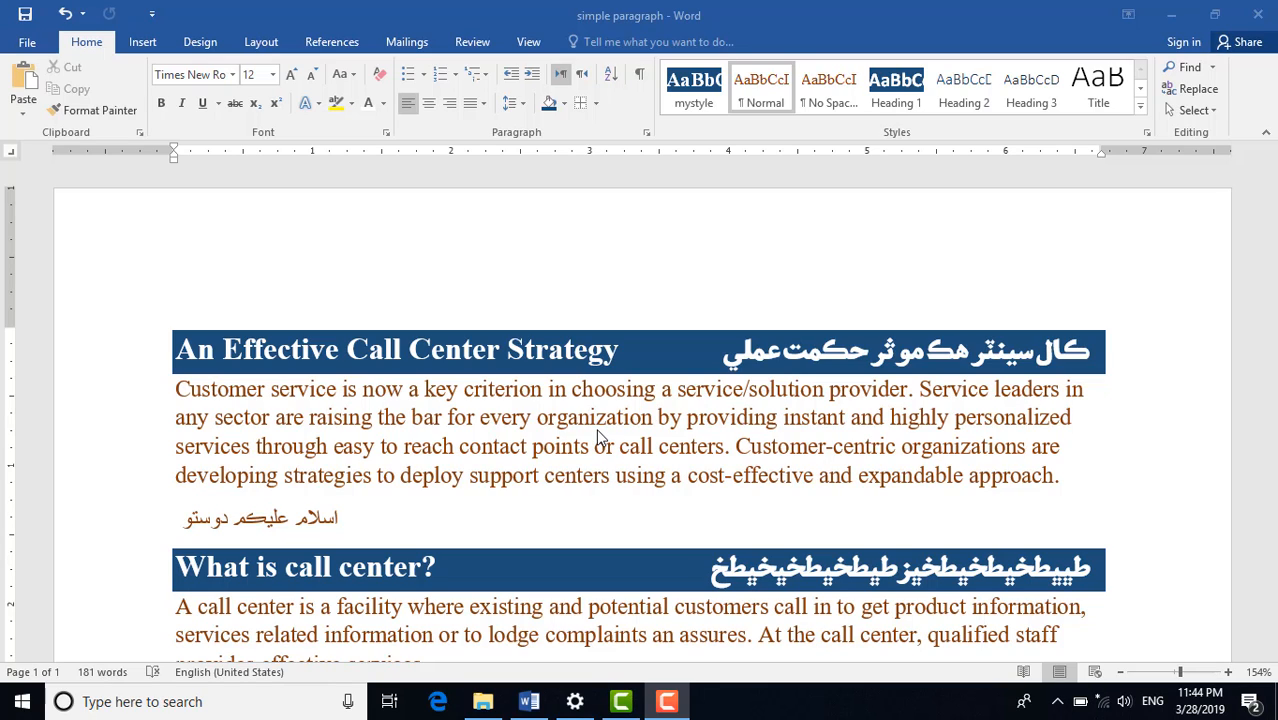
click(601, 445)
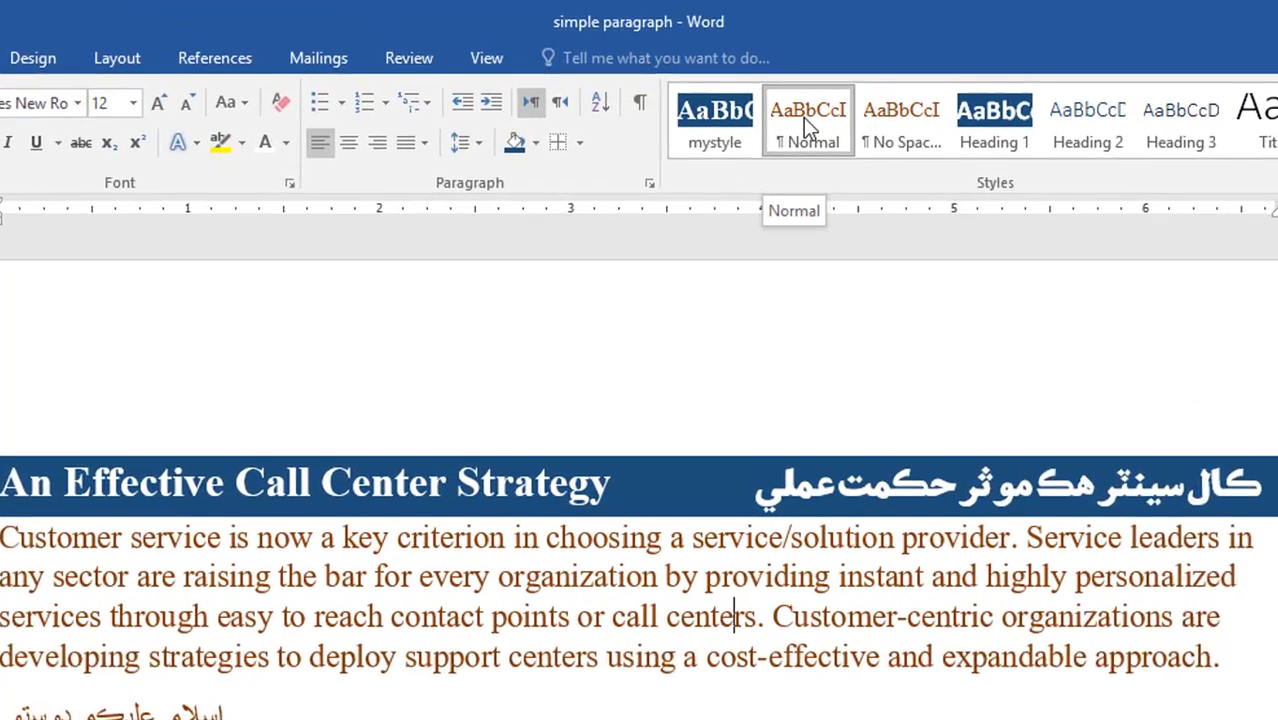
right_click(762, 98)
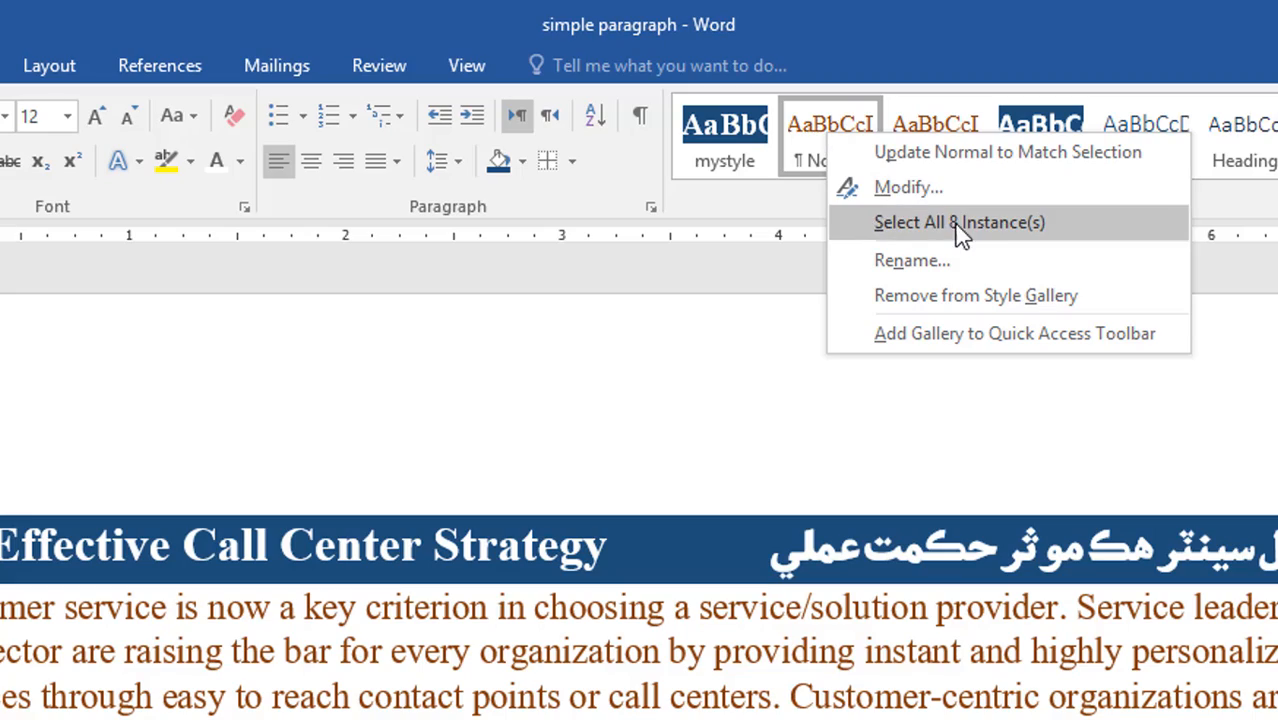
click(993, 228)
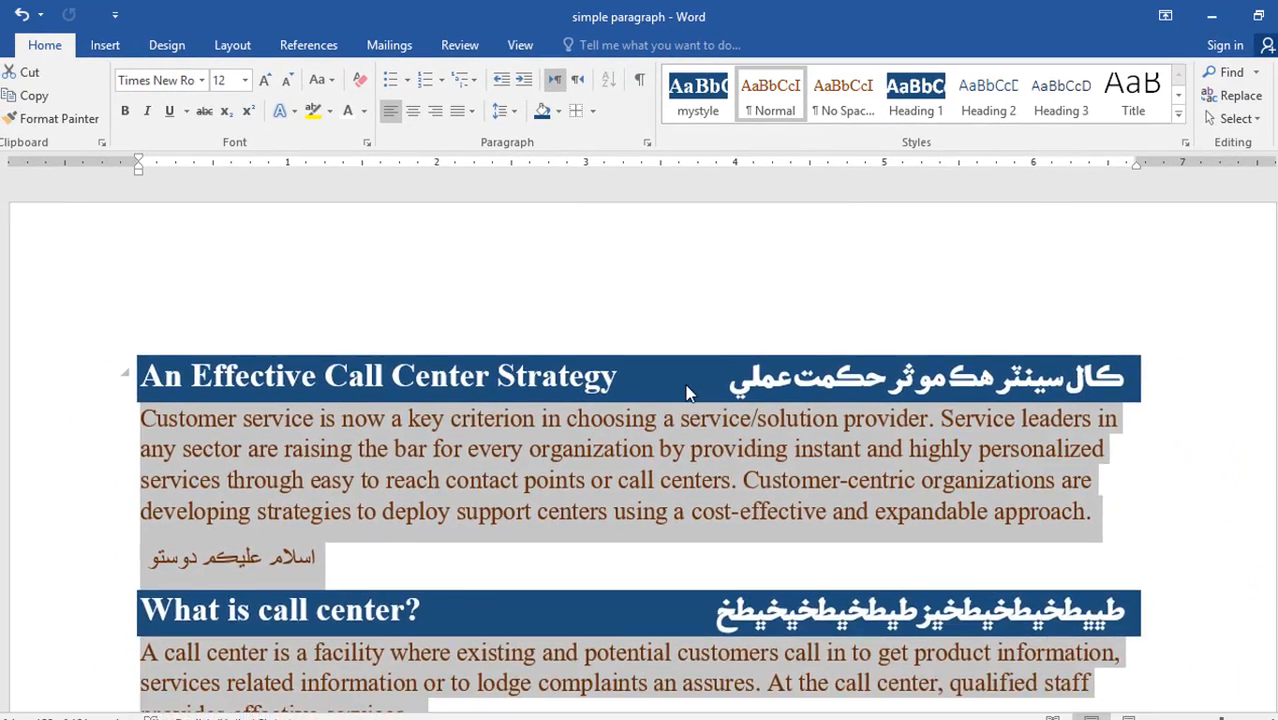
scroll(541, 513, down, 3)
scroll(535, 516, up, 3)
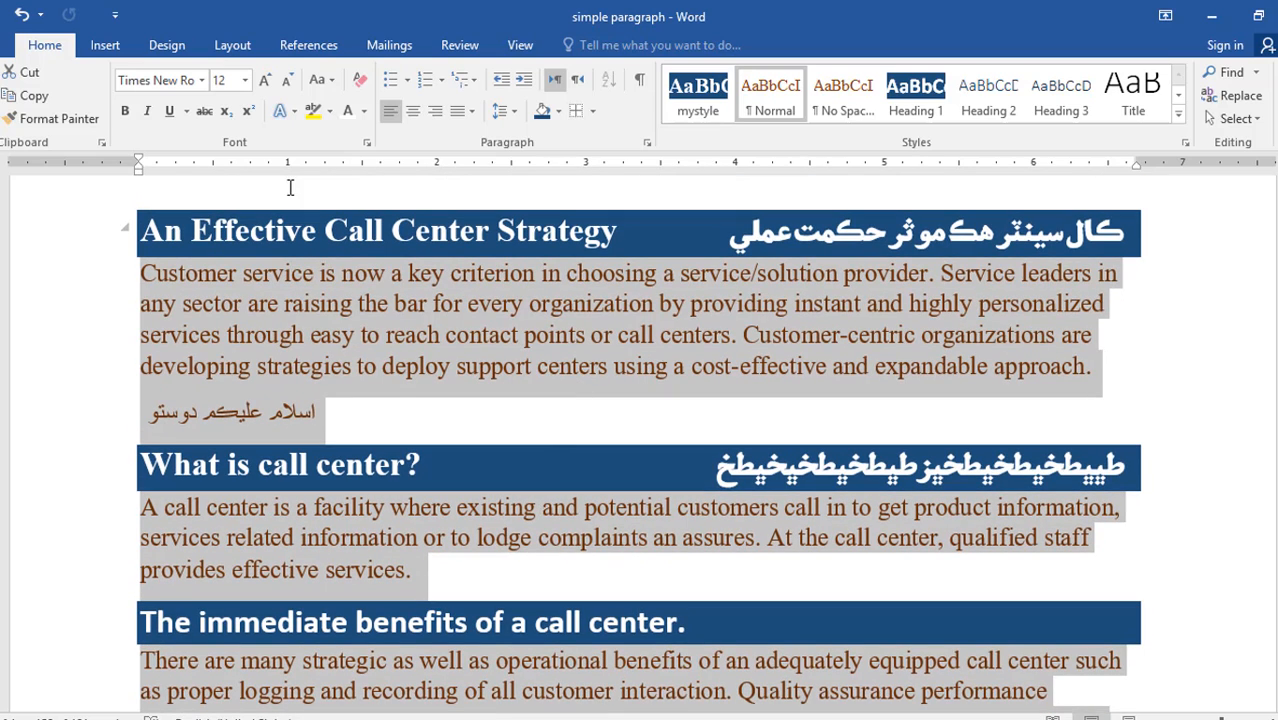
click(125, 111)
scroll(503, 352, down, 4)
scroll(508, 362, up, 3)
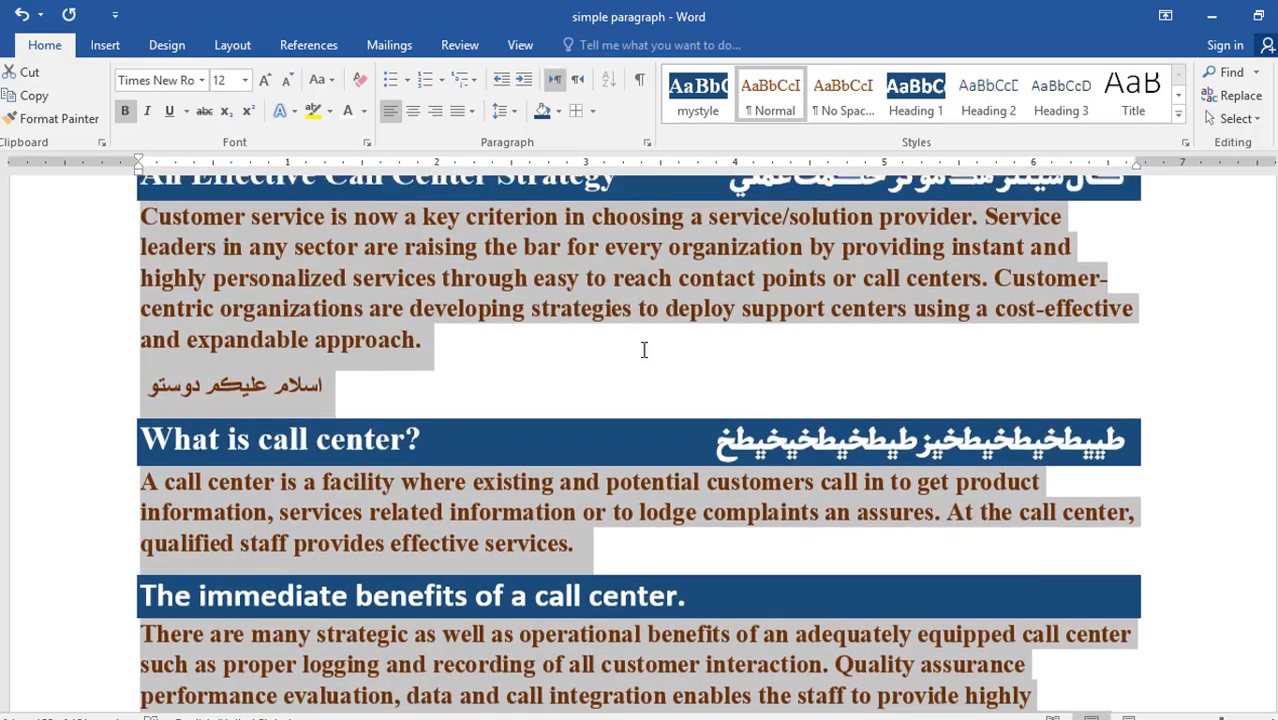
Place the cursor in the title, select all instances of mystyle, and review the selected headings throughout the document
scroll(644, 349, up, 2)
click(565, 372)
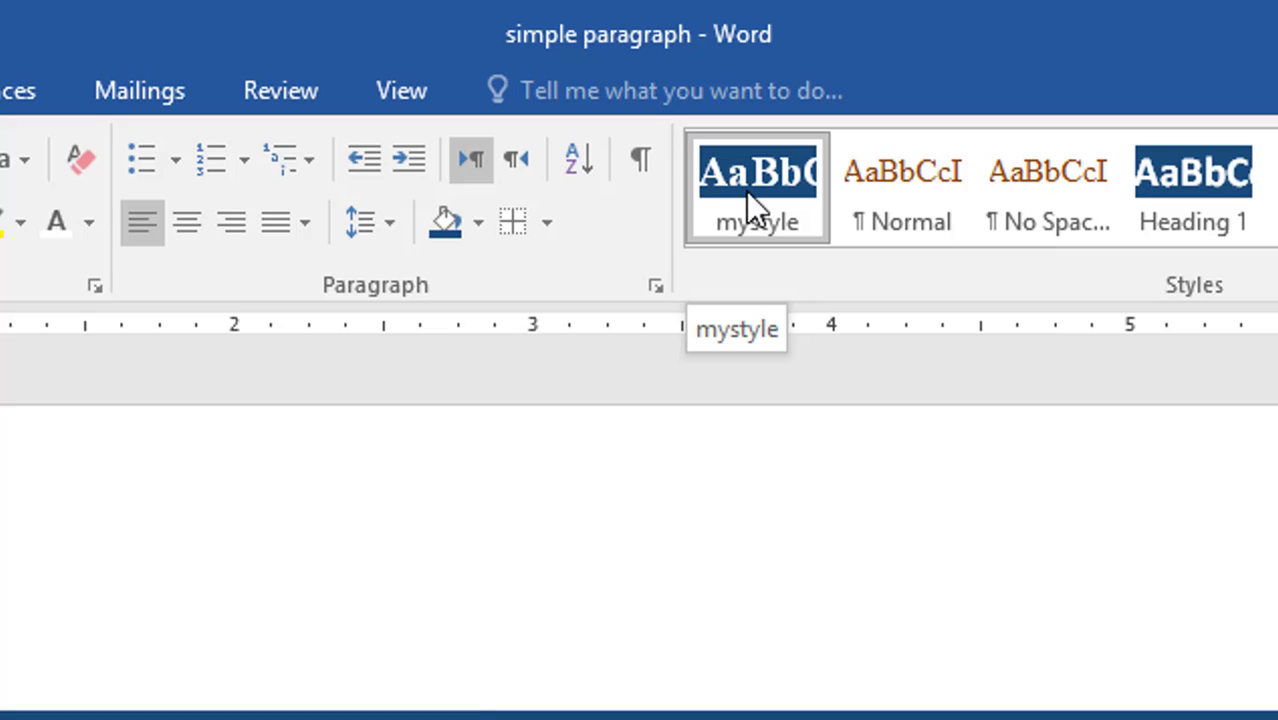
right_click(746, 190)
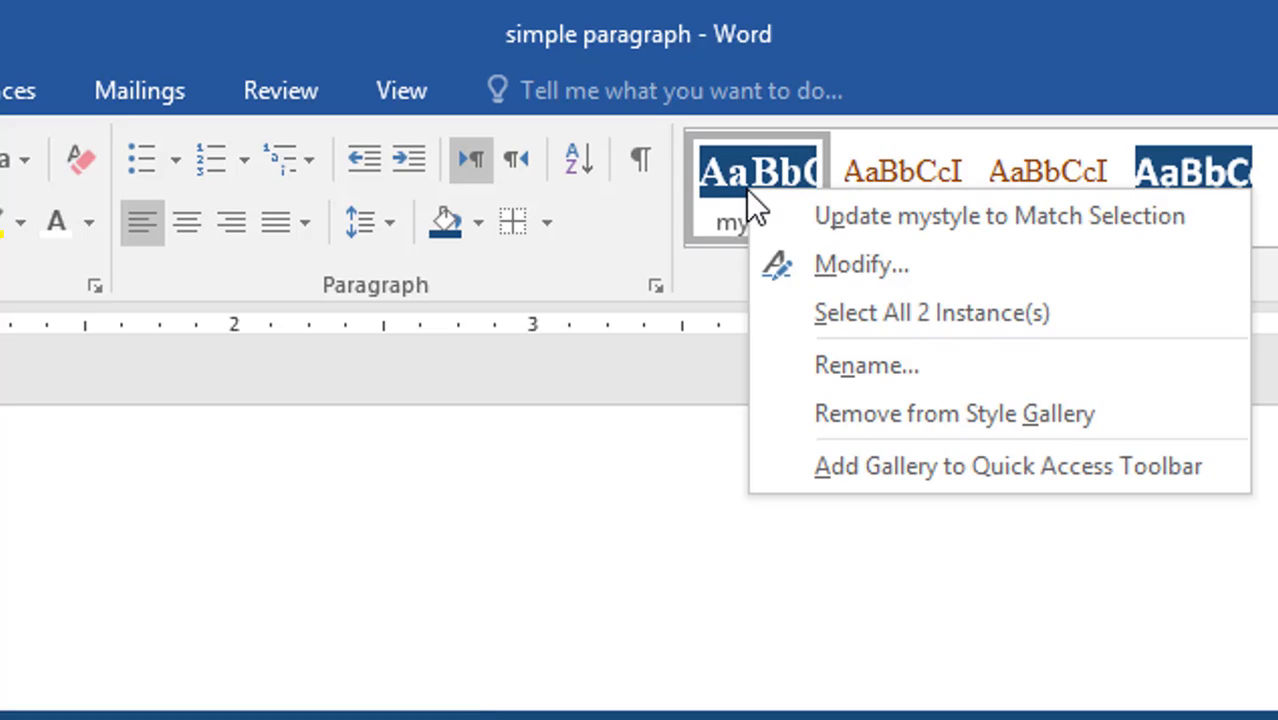
click(830, 313)
scroll(502, 598, down, 3)
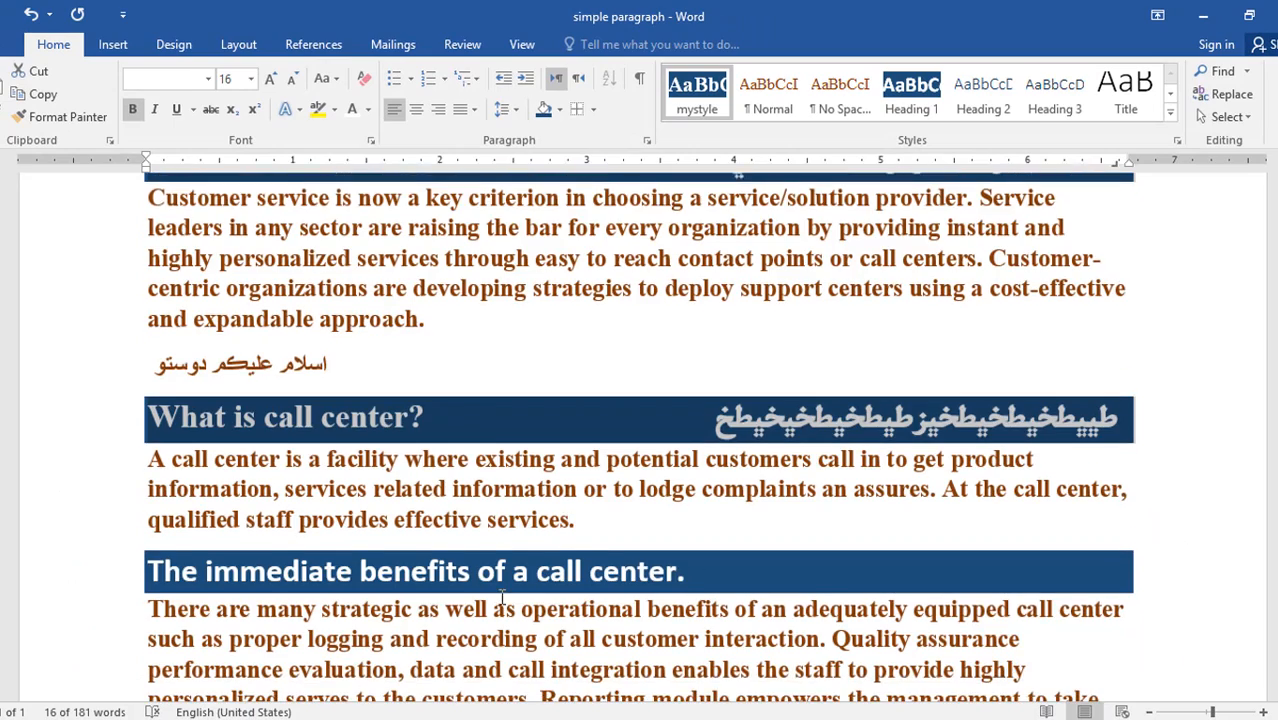
scroll(502, 598, down, 1)
scroll(770, 528, up, 4)
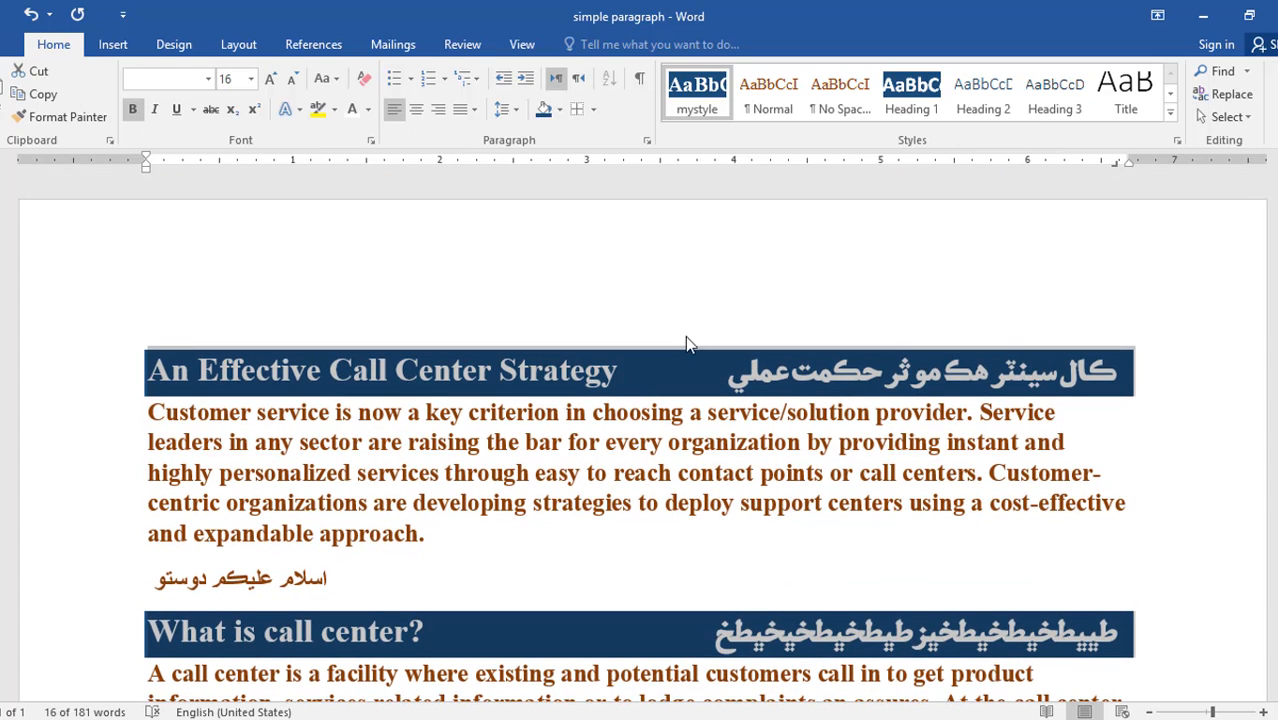
scroll(565, 510, down, 3)
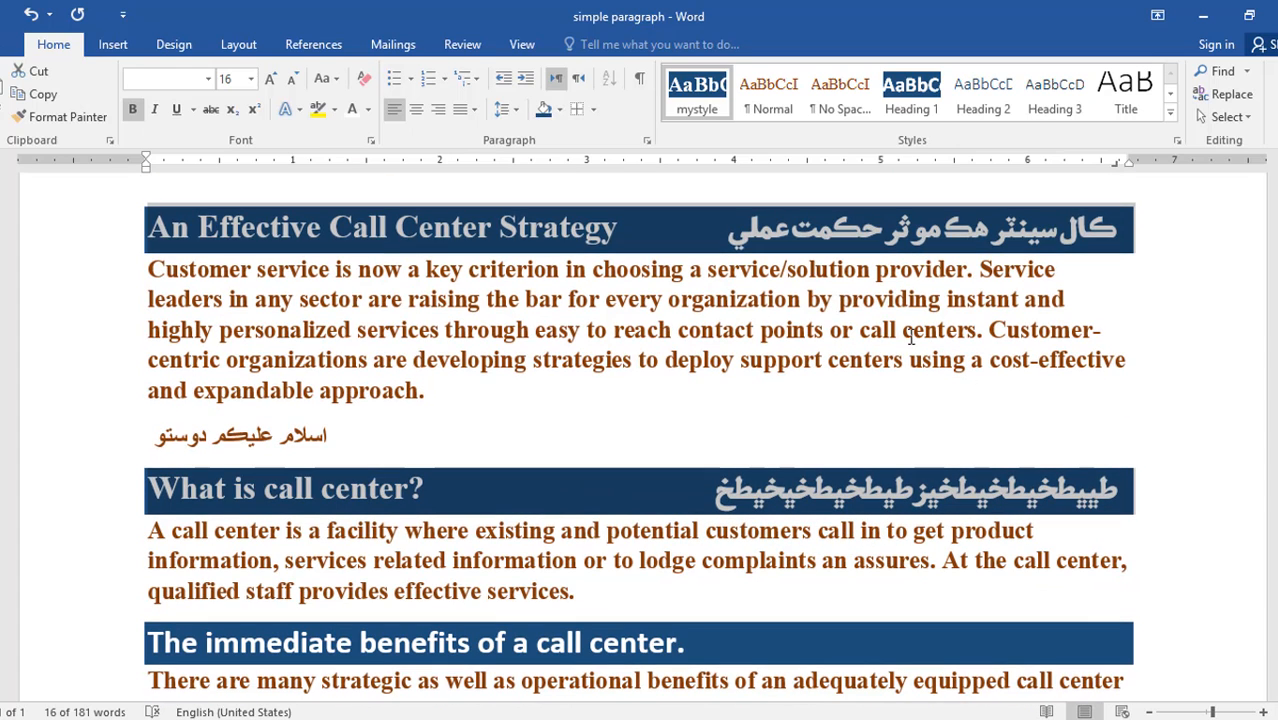